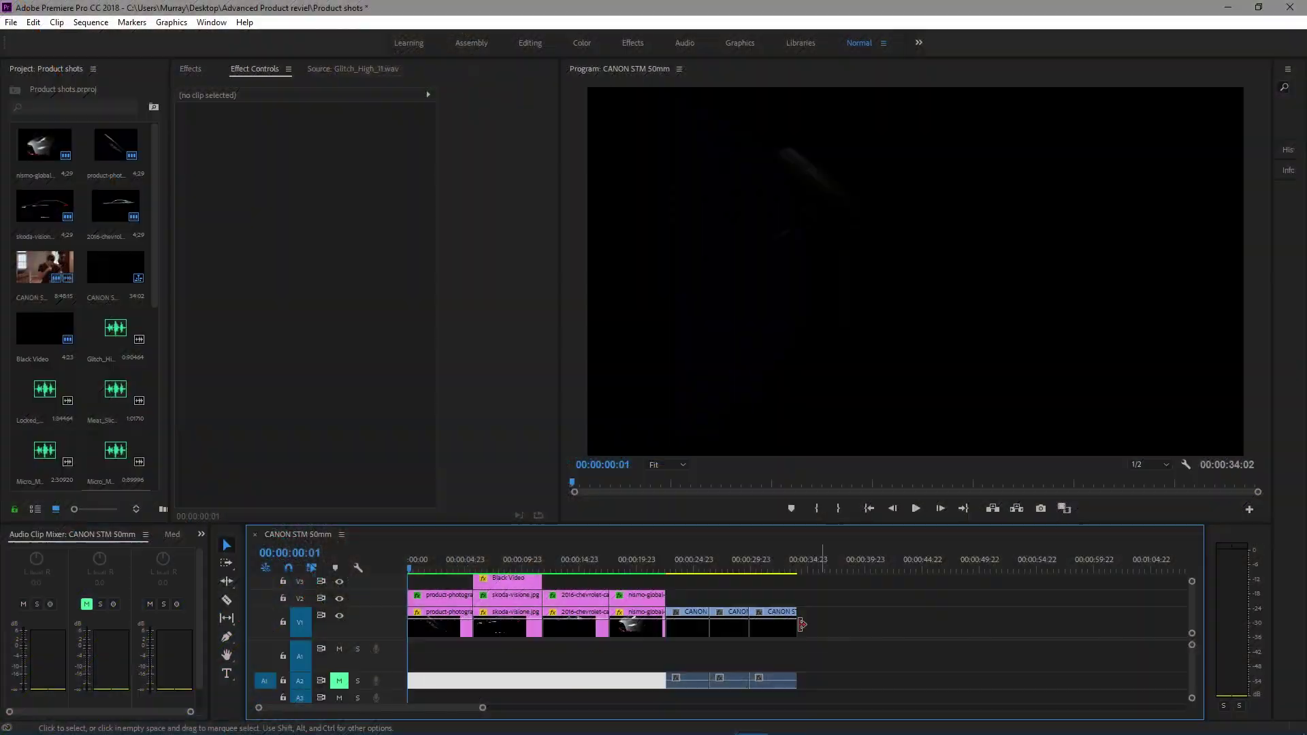
Delete the long audio clip on track A2 beneath the still-image clips
{"action": "left_click", "coordinate": [437, 561]}
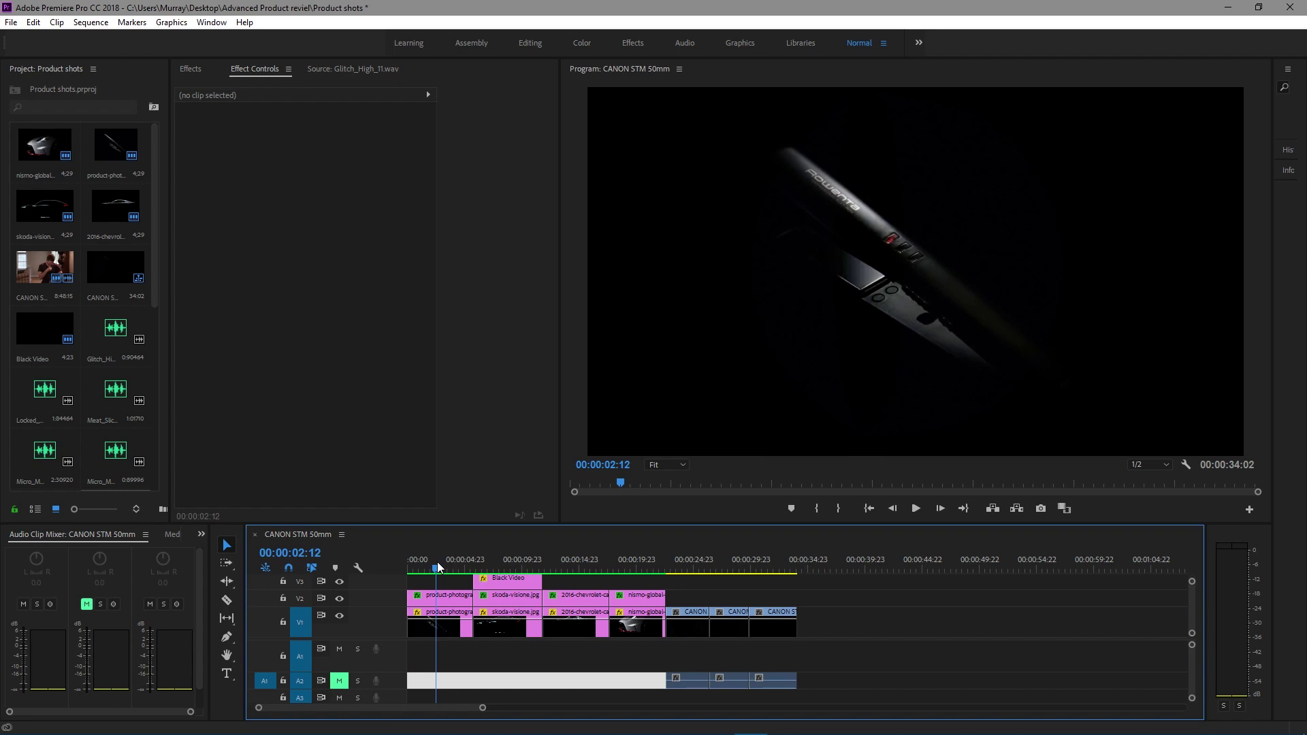
{"action": "left_click", "coordinate": [678, 563]}
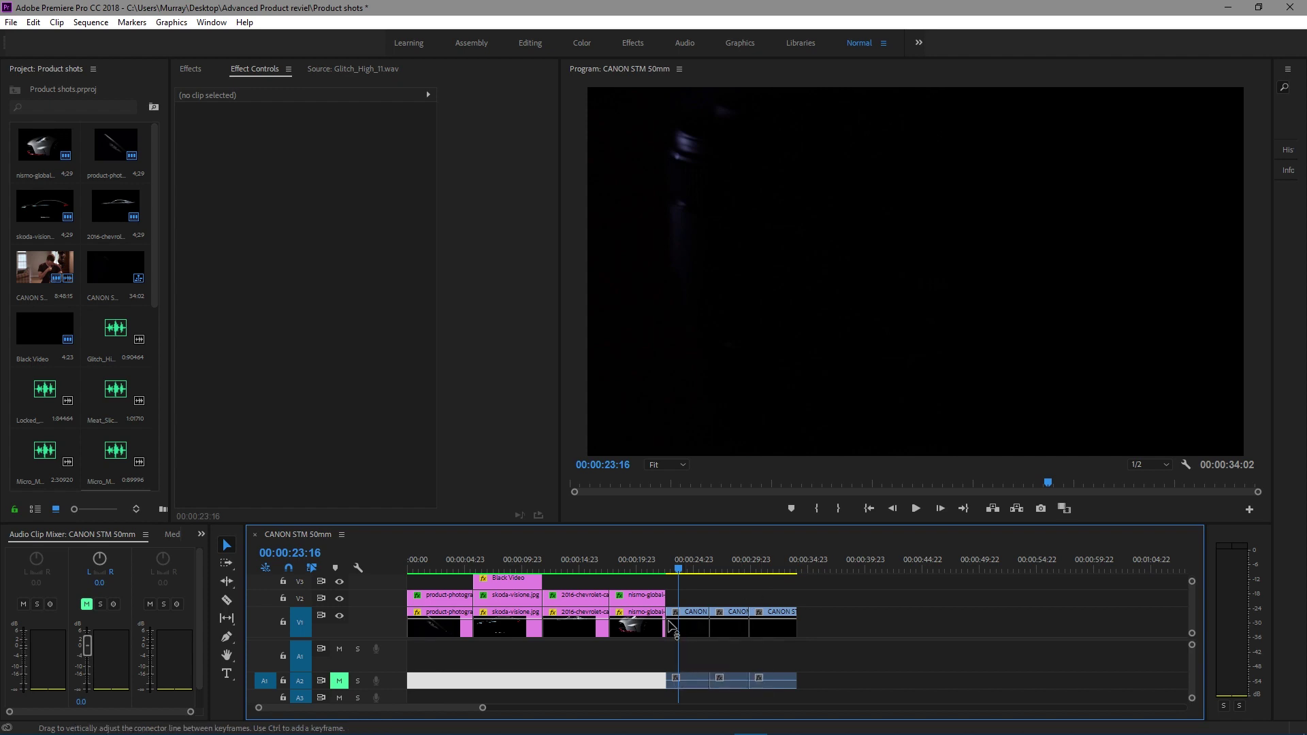
{"action": "key", "text": "Delete"}
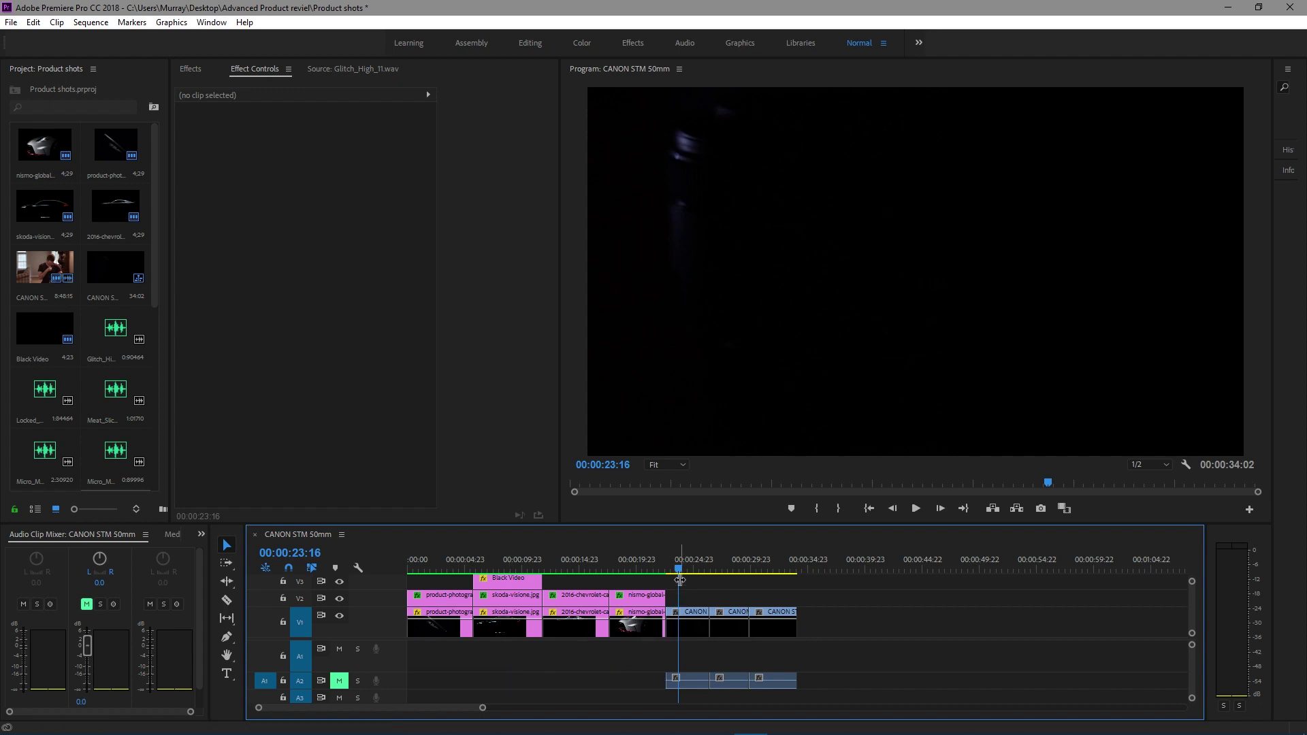
Review the three CANON lens clips at the end of the sequence by scrubbing and playing them
{"action": "left_click_drag", "start_coordinate": [680, 573], "coordinate": [720, 573]}
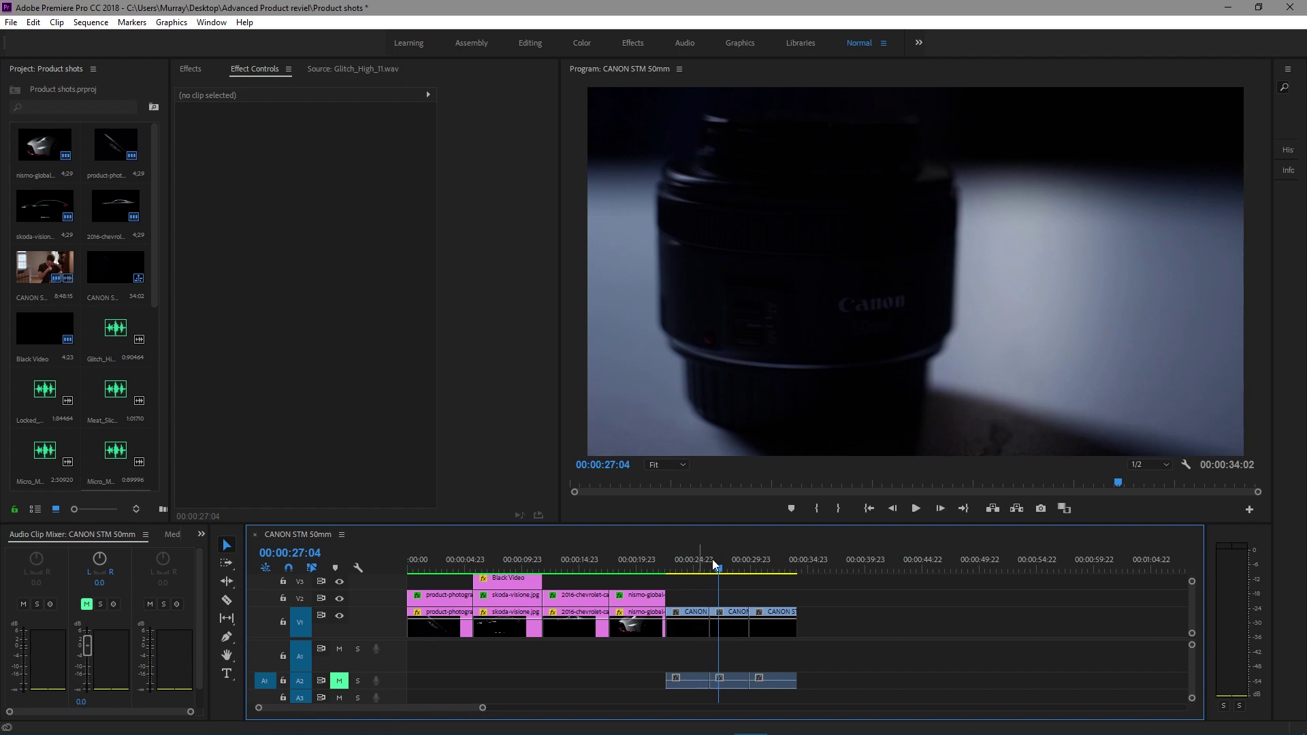
{"action": "left_click_drag", "start_coordinate": [719, 574], "coordinate": [698, 594]}
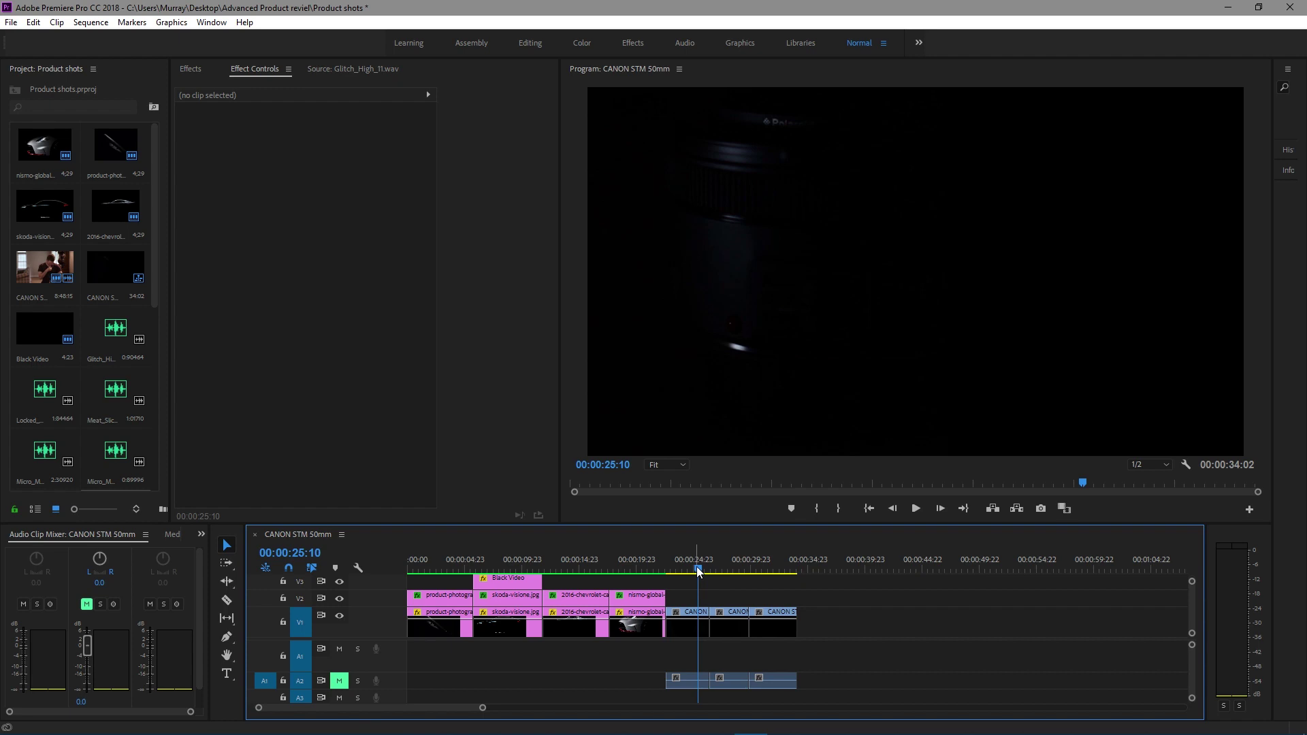
{"action": "left_click_drag", "start_coordinate": [696, 566], "coordinate": [694, 569]}
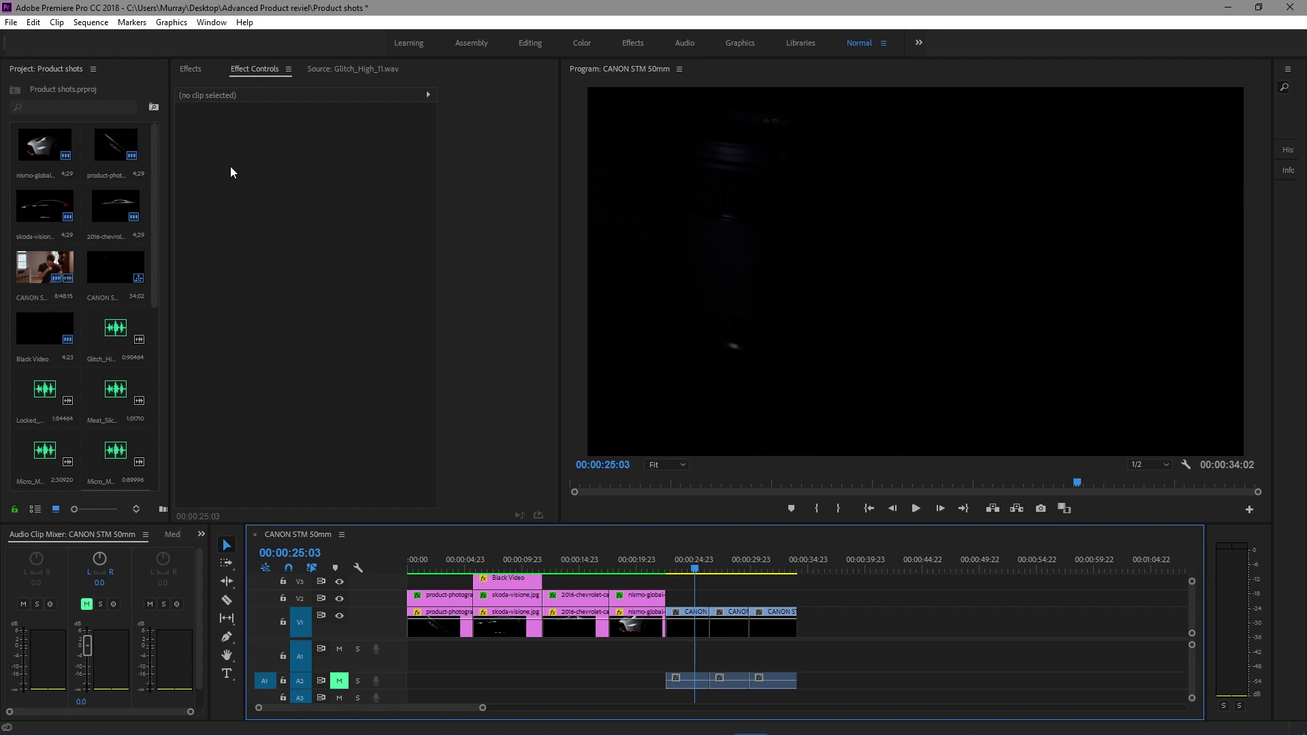
{"action": "left_click_drag", "start_coordinate": [695, 569], "coordinate": [755, 568]}
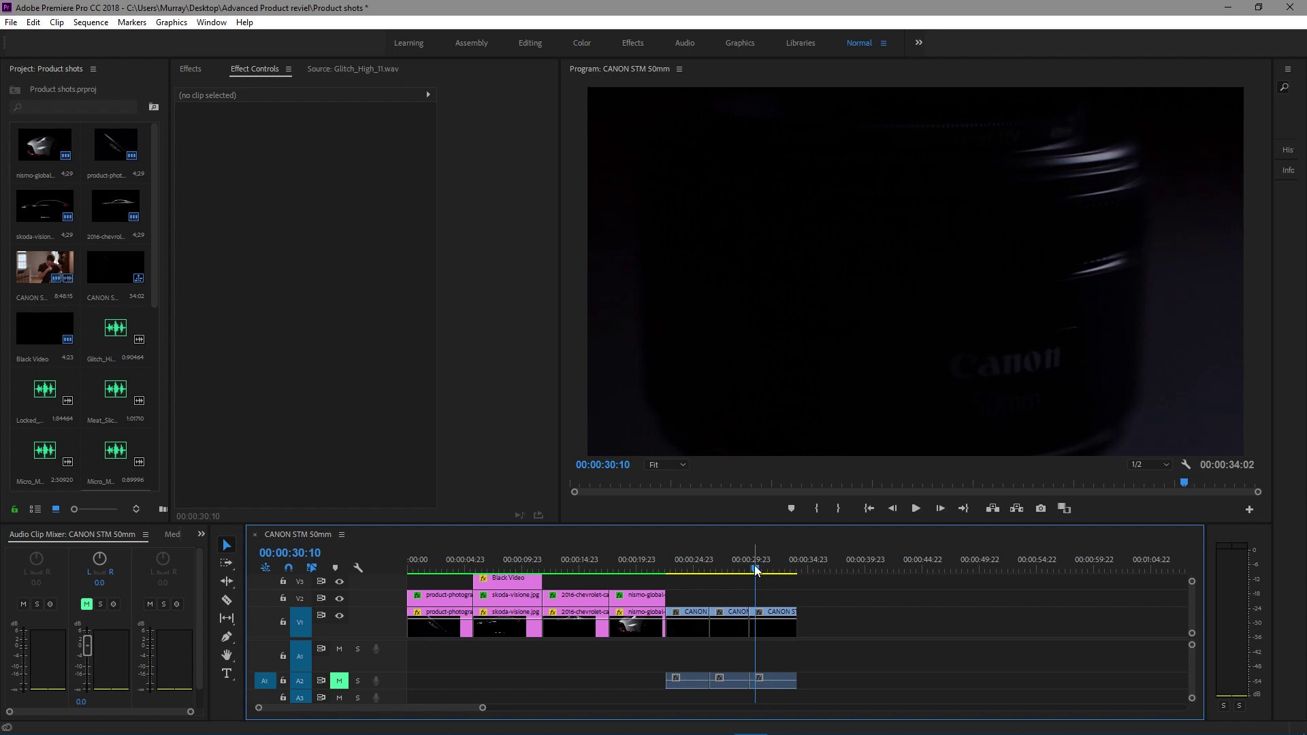
{"action": "key", "text": "space"}
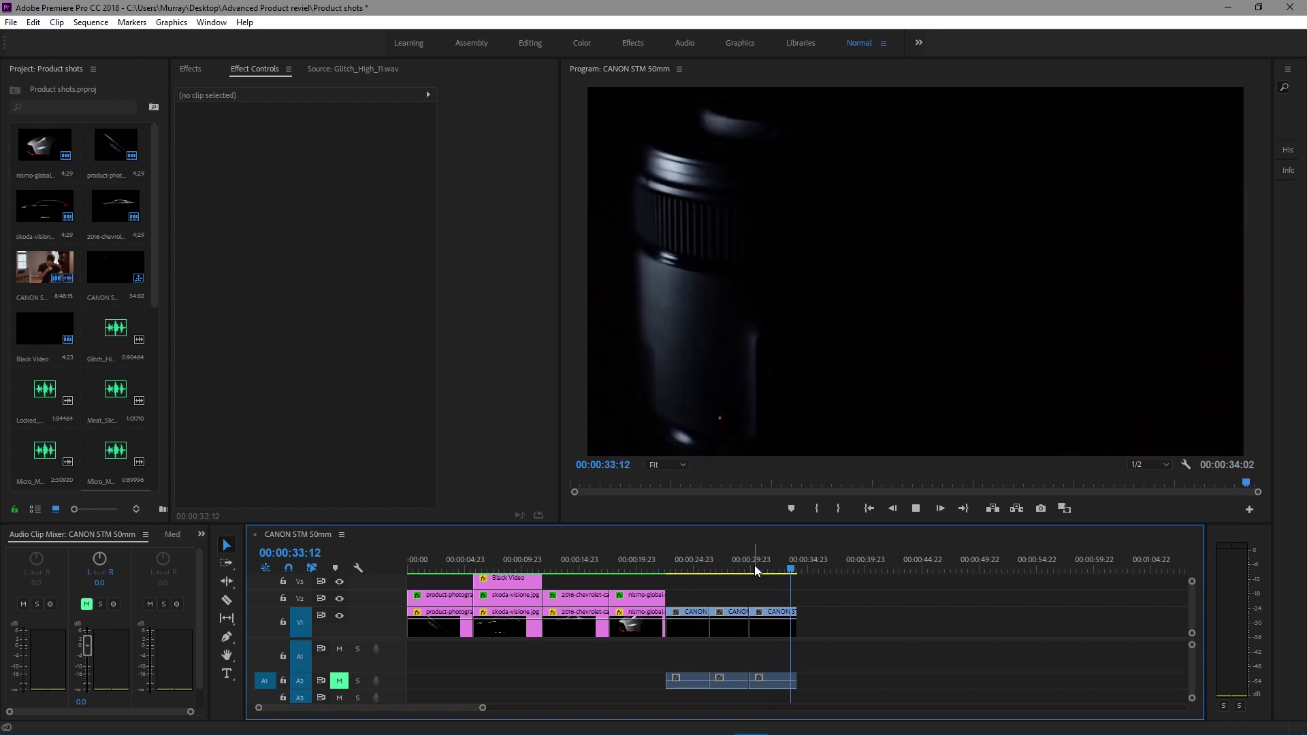
Inspect the opacity mask settings of the first product-photography clip on V1 and preview its reveal
{"action": "left_click_drag", "start_coordinate": [766, 569], "coordinate": [421, 569]}
{"action": "left_click", "coordinate": [454, 621]}
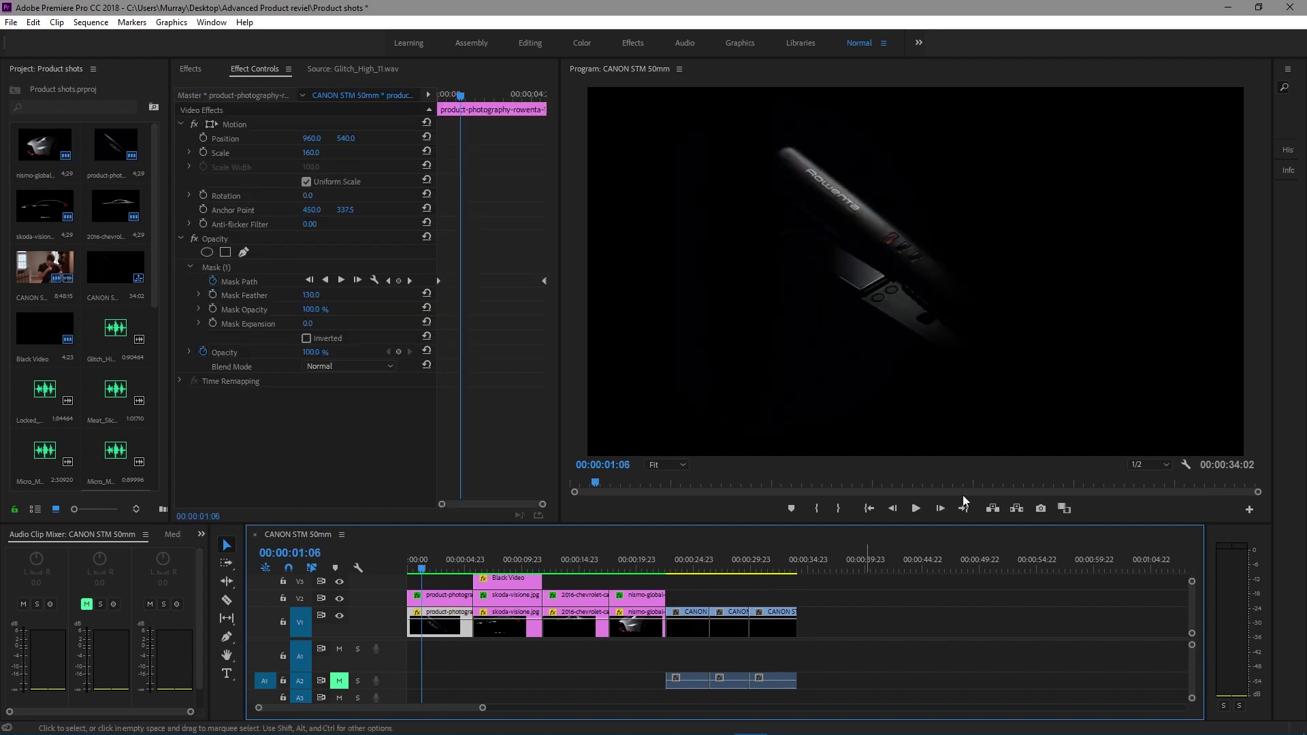
{"action": "left_click", "coordinate": [436, 569]}
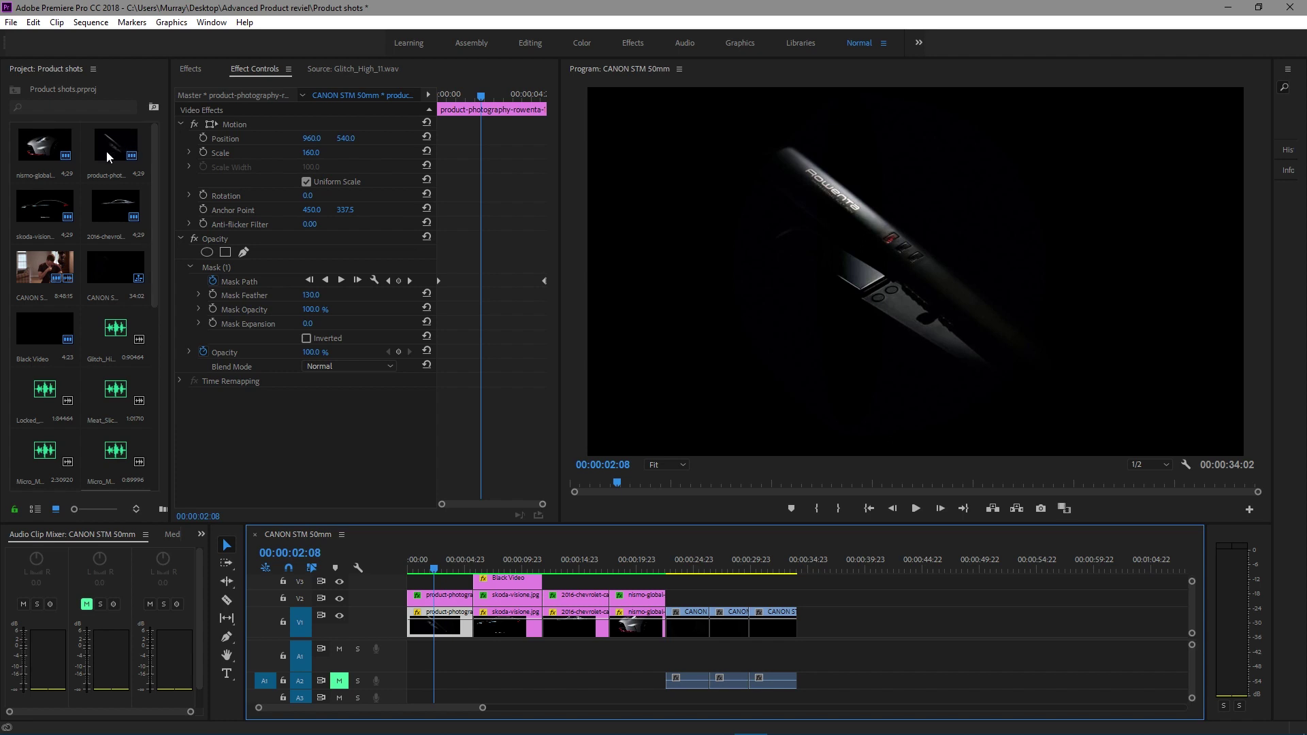
Place another skoda-visione still on V1 well after the CANON clips and cover its logo with a copy of the Black Video clip on V3
{"action": "left_click", "coordinate": [43, 212]}
{"action": "left_click_drag", "start_coordinate": [247, 293], "coordinate": [960, 616]}
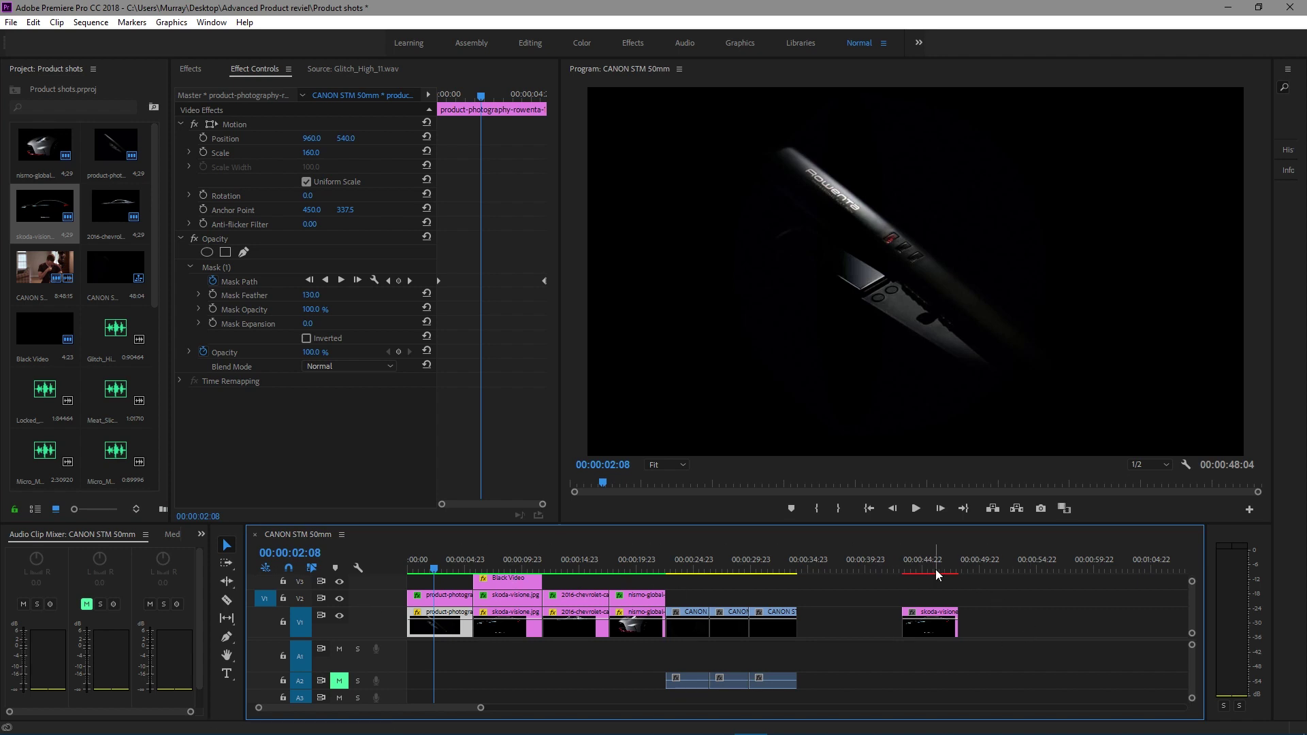
{"action": "left_click", "coordinate": [912, 570]}
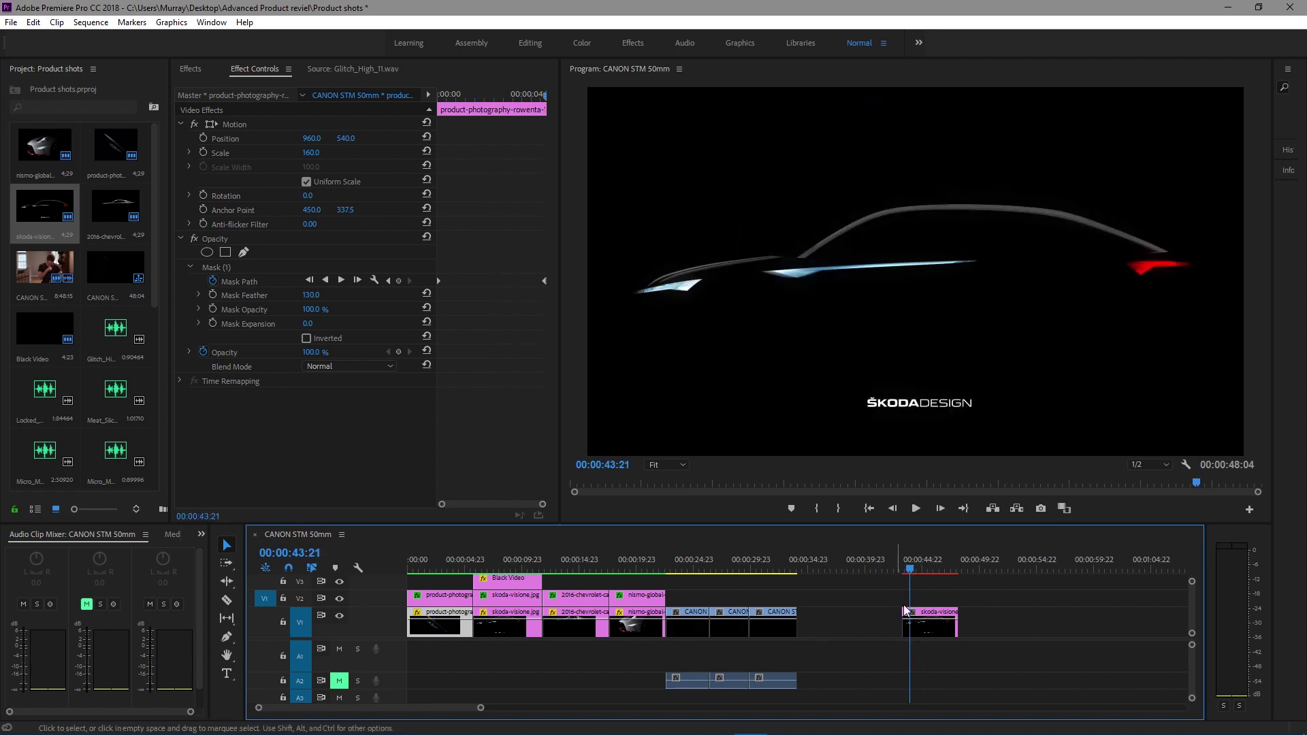
{"action": "left_click", "coordinate": [513, 580]}
{"action": "left_click_drag", "start_coordinate": [513, 580], "coordinate": [889, 616]}
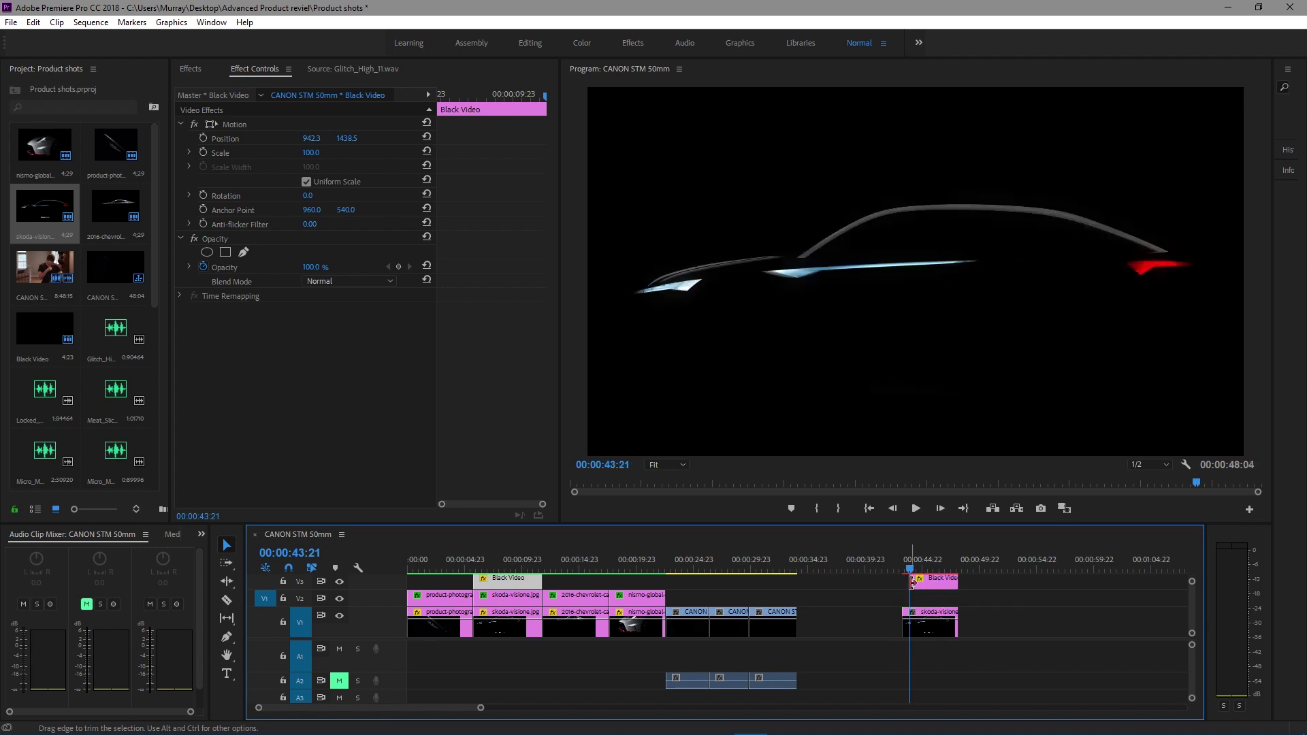
Add an elliptical opacity mask to the new skoda-visione clip and enlarge it to nearly the frame's height around the middle of the car
{"action": "left_click", "coordinate": [920, 620]}
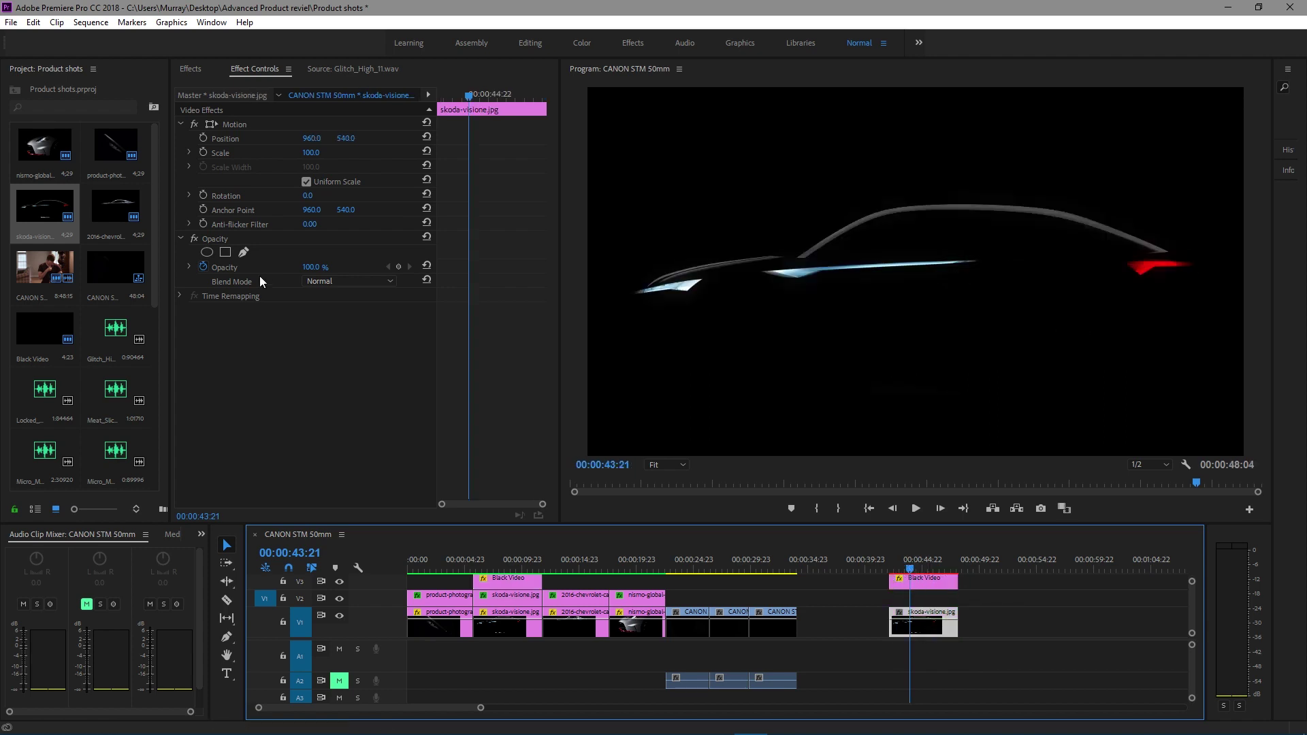
{"action": "left_click", "coordinate": [226, 253]}
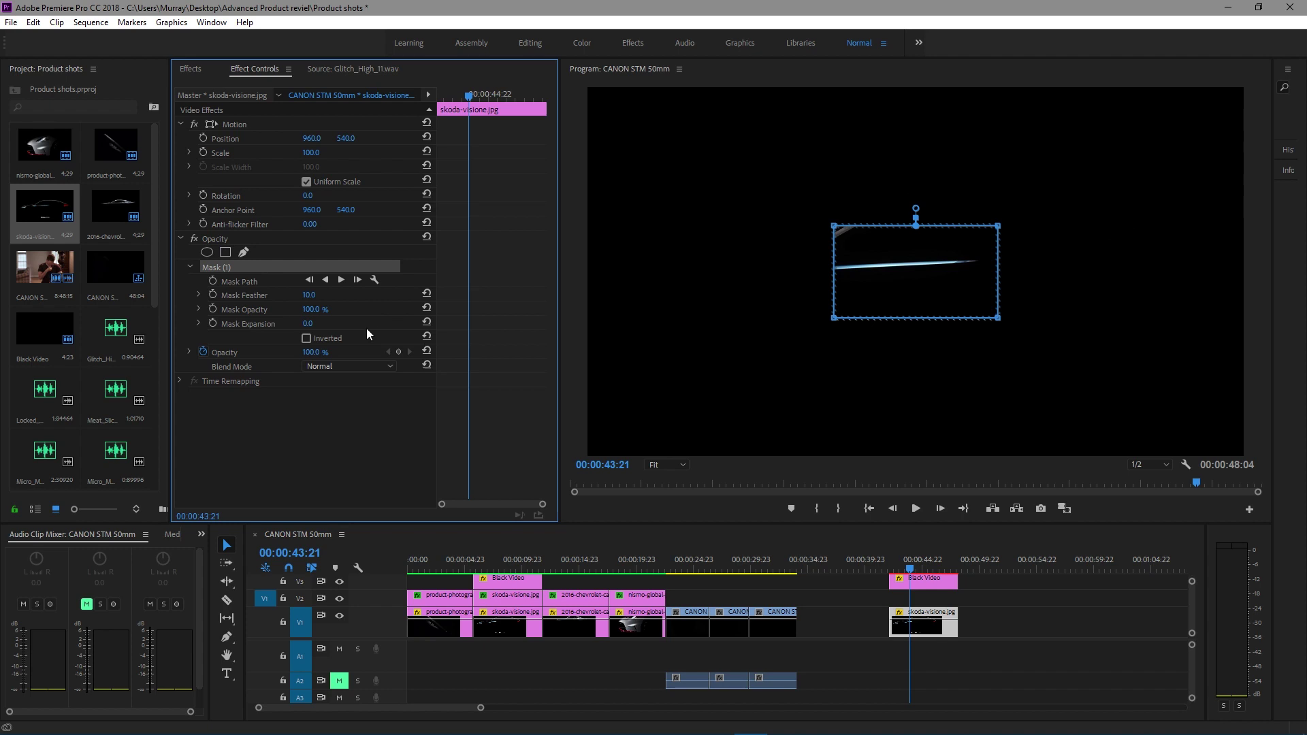
{"action": "key", "text": "Delete"}
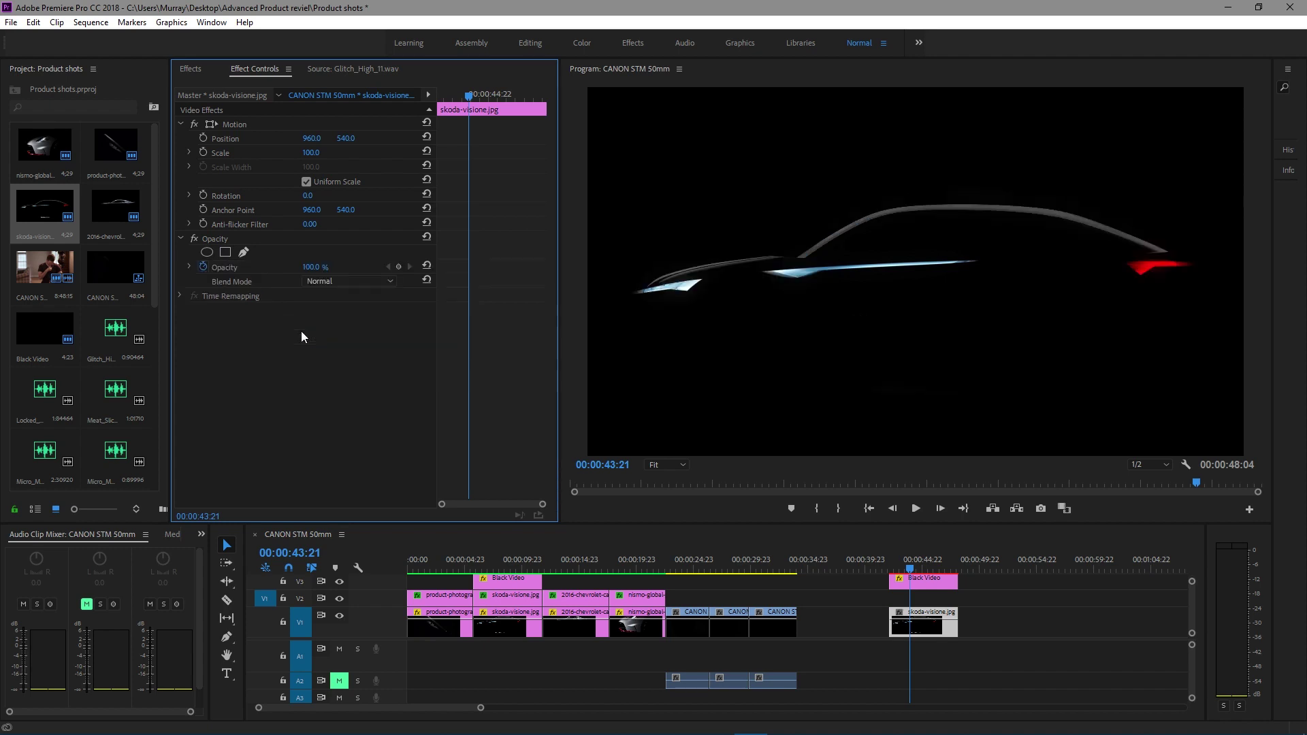
{"action": "left_click", "coordinate": [207, 251]}
{"action": "left_click_drag", "start_coordinate": [918, 185], "coordinate": [916, 113]}
{"action": "left_click_drag", "start_coordinate": [917, 366], "coordinate": [916, 436]}
{"action": "left_click_drag", "start_coordinate": [999, 275], "coordinate": [1067, 276]}
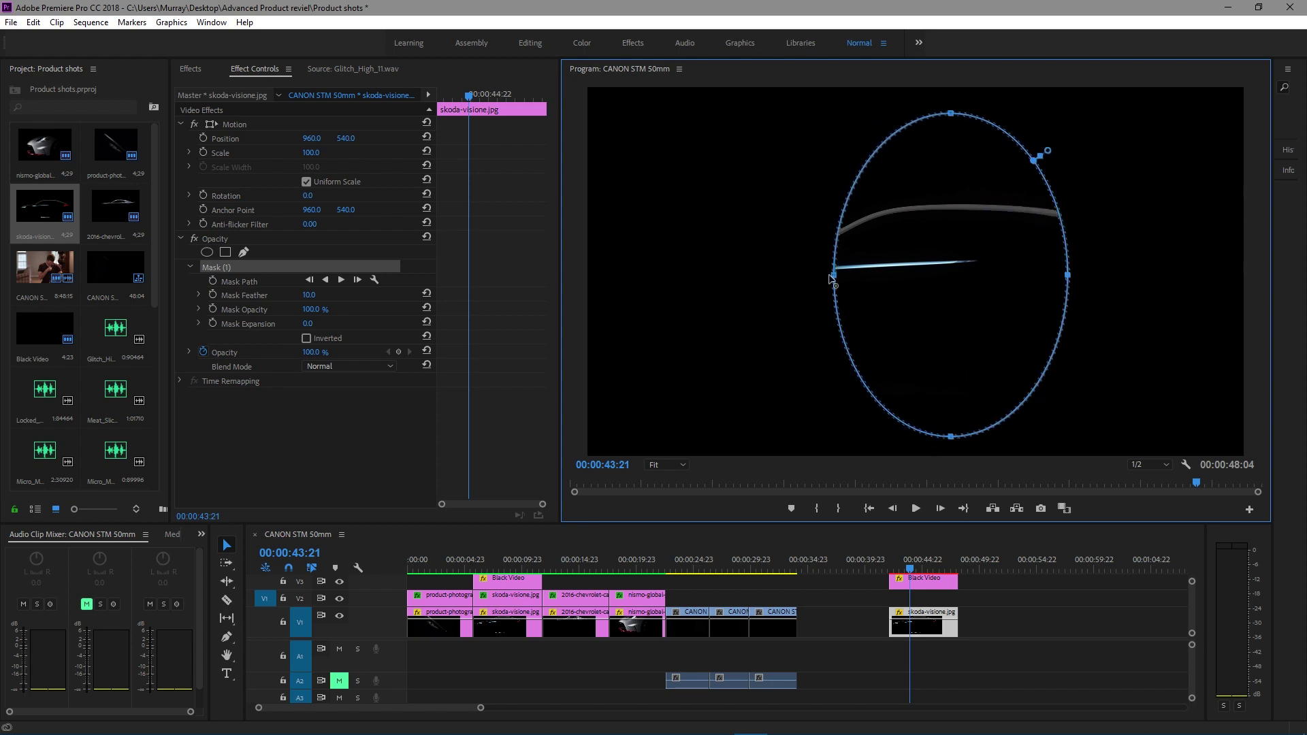
{"action": "left_click_drag", "start_coordinate": [834, 276], "coordinate": [790, 275]}
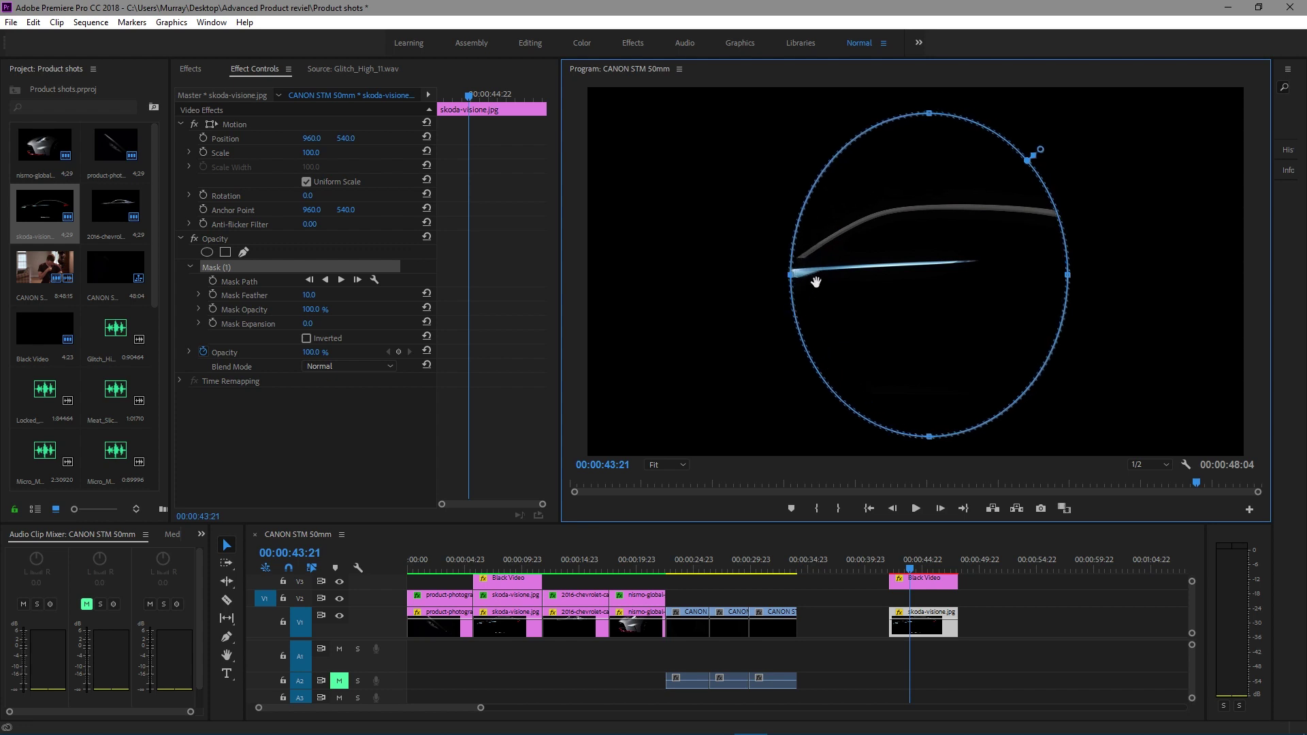
{"action": "left_click_drag", "start_coordinate": [791, 277], "coordinate": [773, 275]}
Set the ellipse's mask feather to 130 and stretch the mask down to the lower edge of the frame
{"action": "left_click", "coordinate": [312, 296]}
{"action": "type", "text": "1"}
{"action": "key", "text": "Return"}
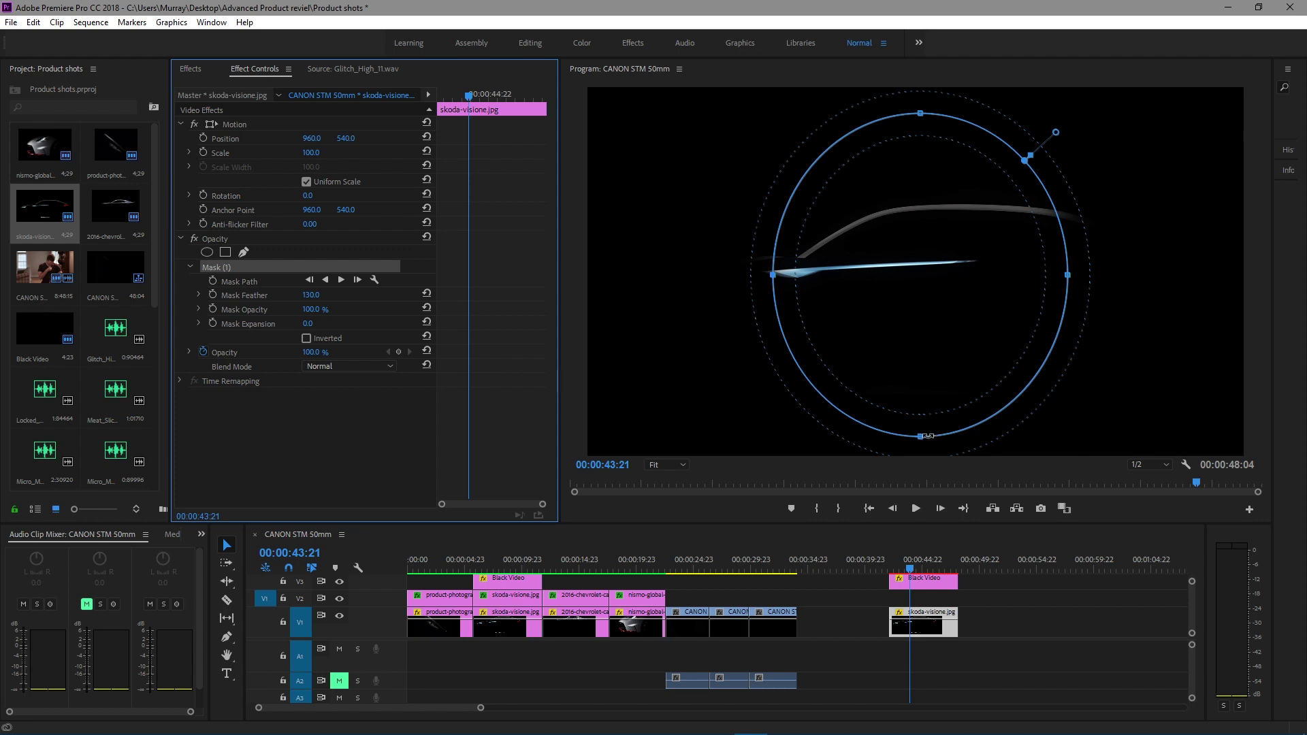
{"action": "left_click_drag", "start_coordinate": [920, 439], "coordinate": [918, 456]}
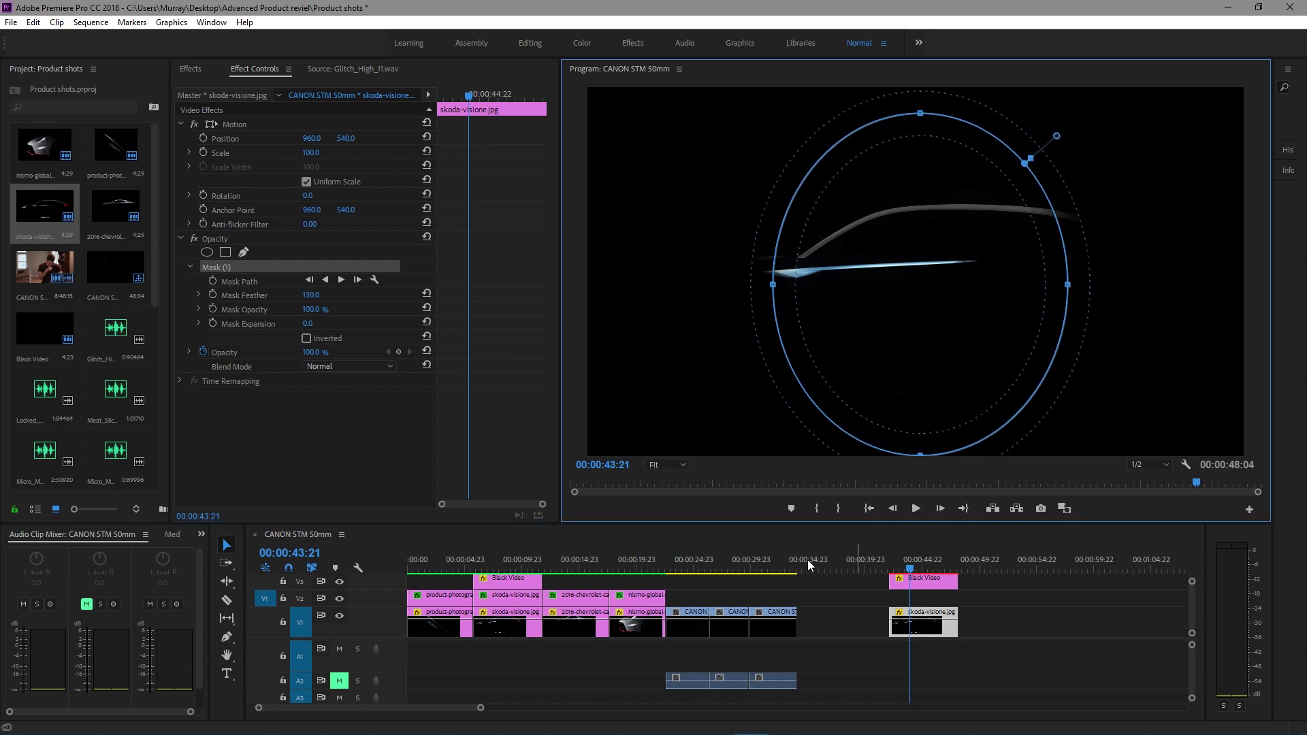
Keyframe the mask path so the ellipse sweeps from beyond the frame's left edge at clip start to beyond its right edge at clip end
{"action": "left_click", "coordinate": [213, 281]}
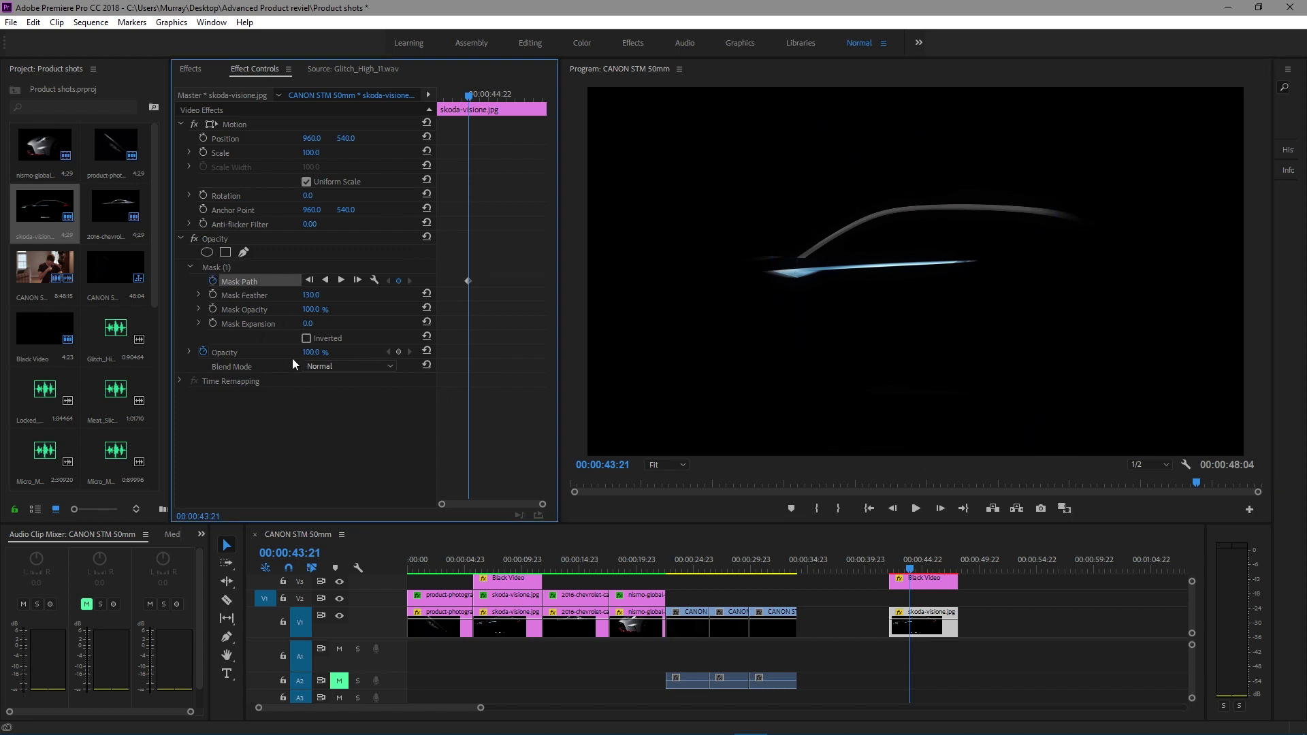
{"action": "left_click", "coordinate": [236, 266]}
{"action": "left_click_drag", "start_coordinate": [948, 268], "coordinate": [438, 280]}
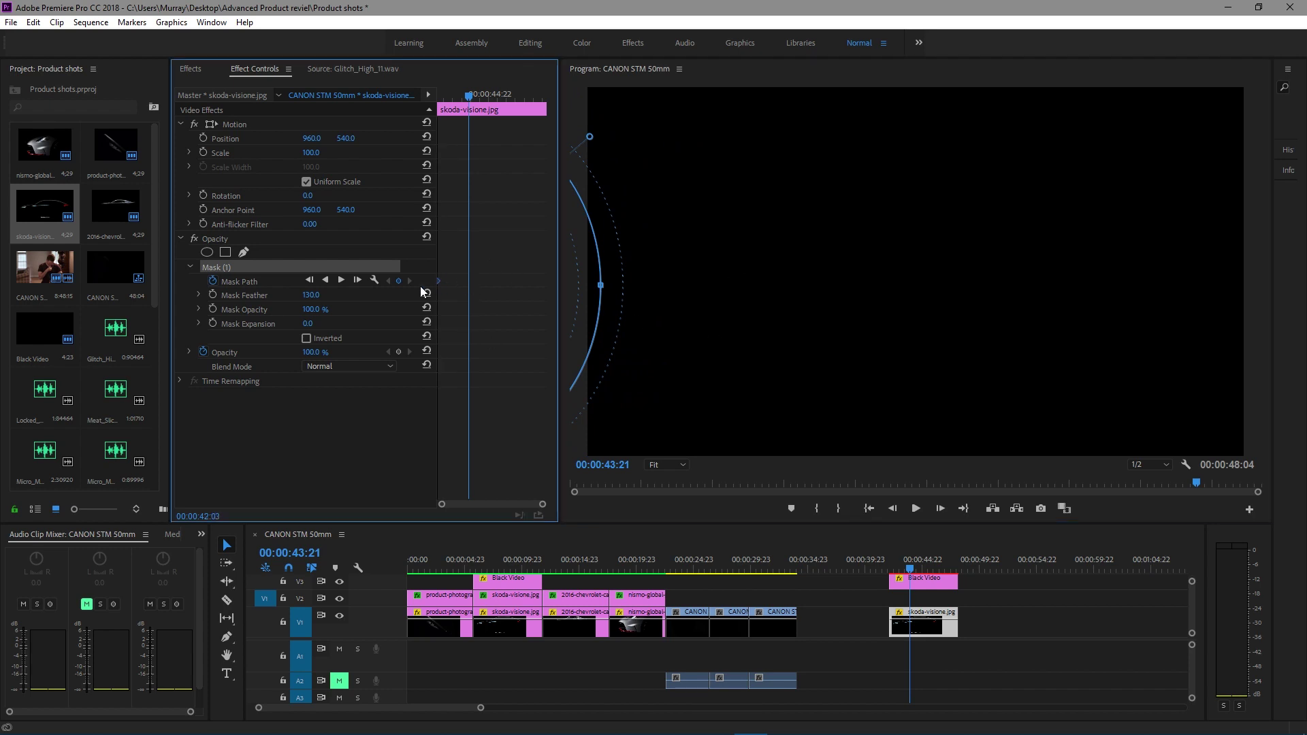
{"action": "left_click_drag", "start_coordinate": [572, 269], "coordinate": [1145, 273]}
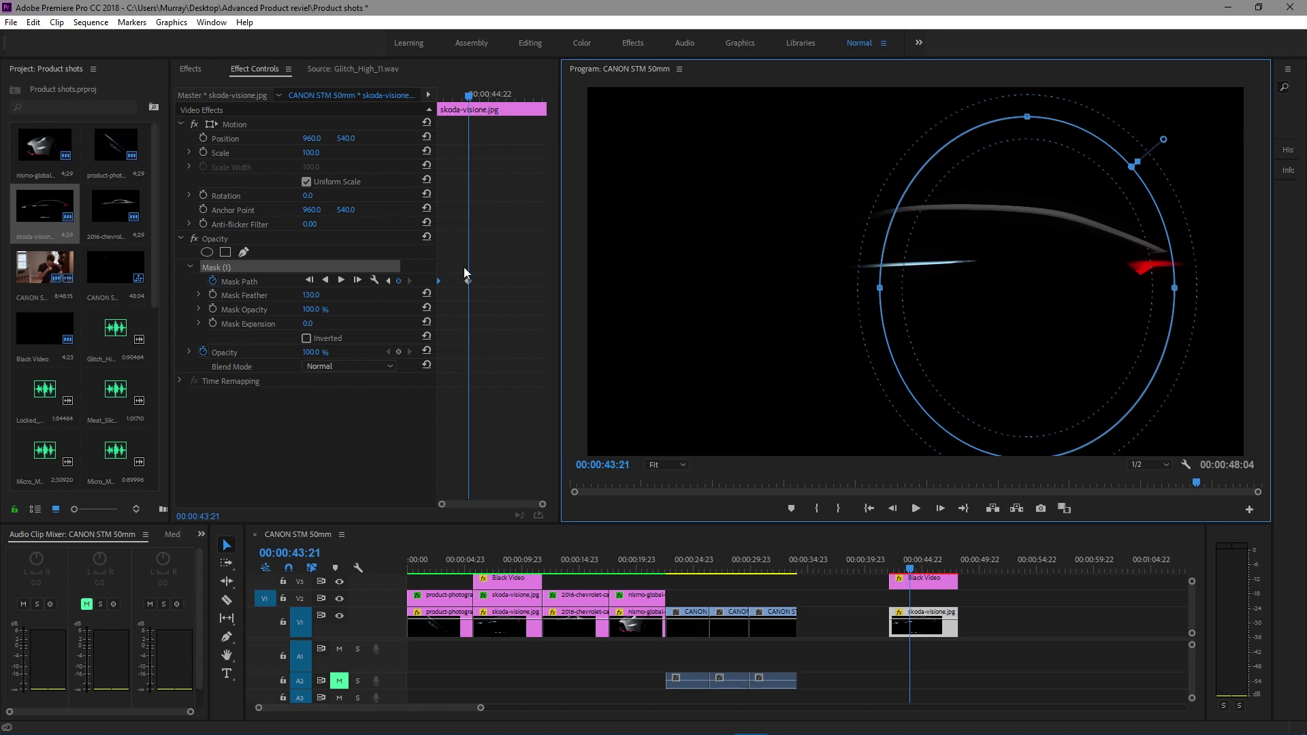
{"action": "left_click_drag", "start_coordinate": [987, 323], "coordinate": [1303, 300]}
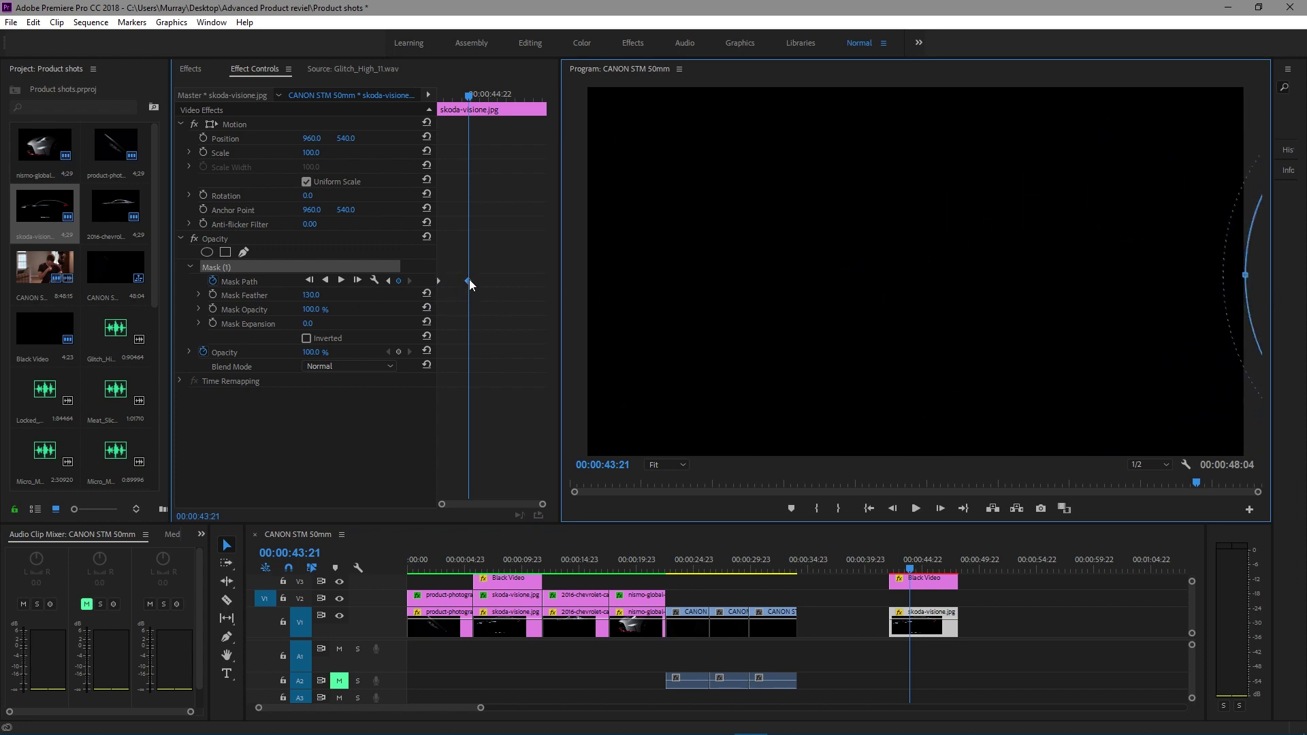
{"action": "left_click_drag", "start_coordinate": [469, 280], "coordinate": [581, 281]}
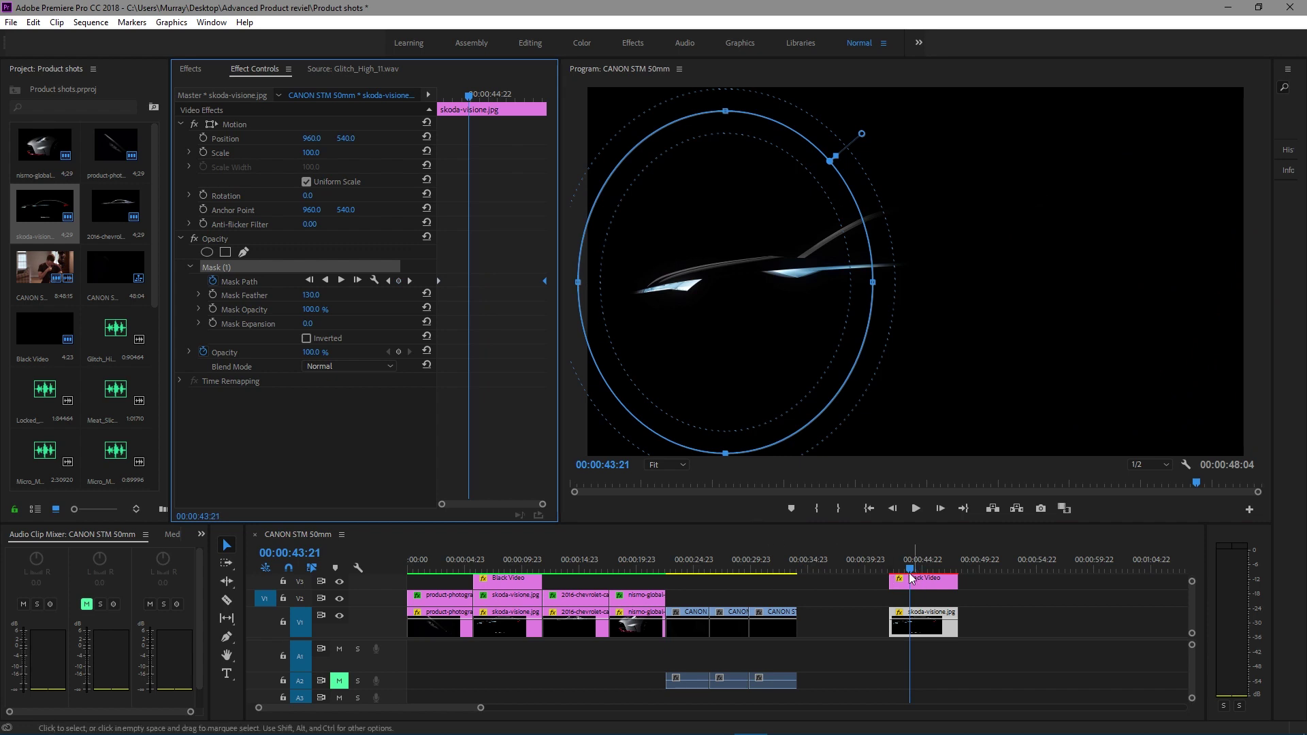
Play back the new skoda-visione clip from its start to check the sweeping light reveal
{"action": "mouse_move", "coordinate": [905, 563]}
{"action": "left_mouse_down"}
{"action": "mouse_move", "coordinate": [892, 565]}
{"action": "mouse_move", "coordinate": [938, 557]}
{"action": "mouse_move", "coordinate": [890, 565]}
{"action": "mouse_move", "coordinate": [953, 557]}
{"action": "mouse_move", "coordinate": [884, 550]}
{"action": "left_mouse_up"}
{"action": "left_click", "coordinate": [1014, 606]}
{"action": "key", "text": "space"}
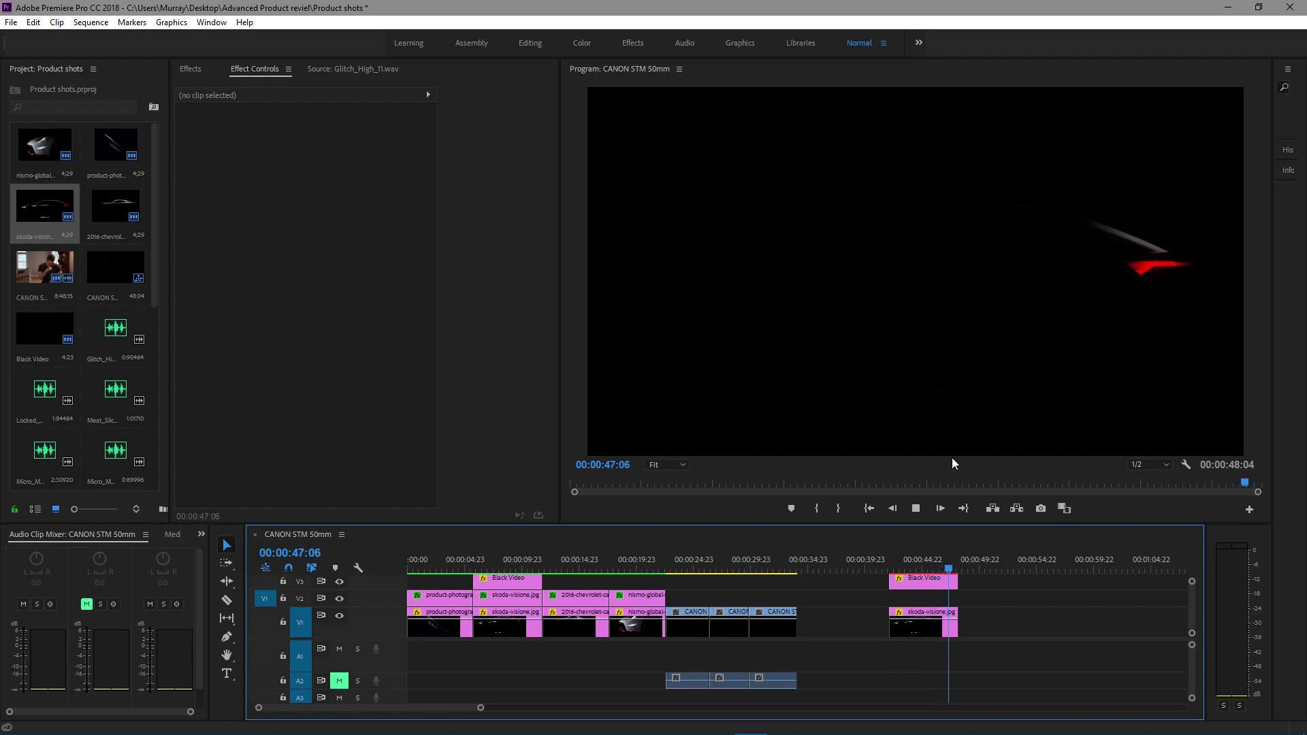
{"action": "left_click_drag", "start_coordinate": [915, 558], "coordinate": [918, 561]}
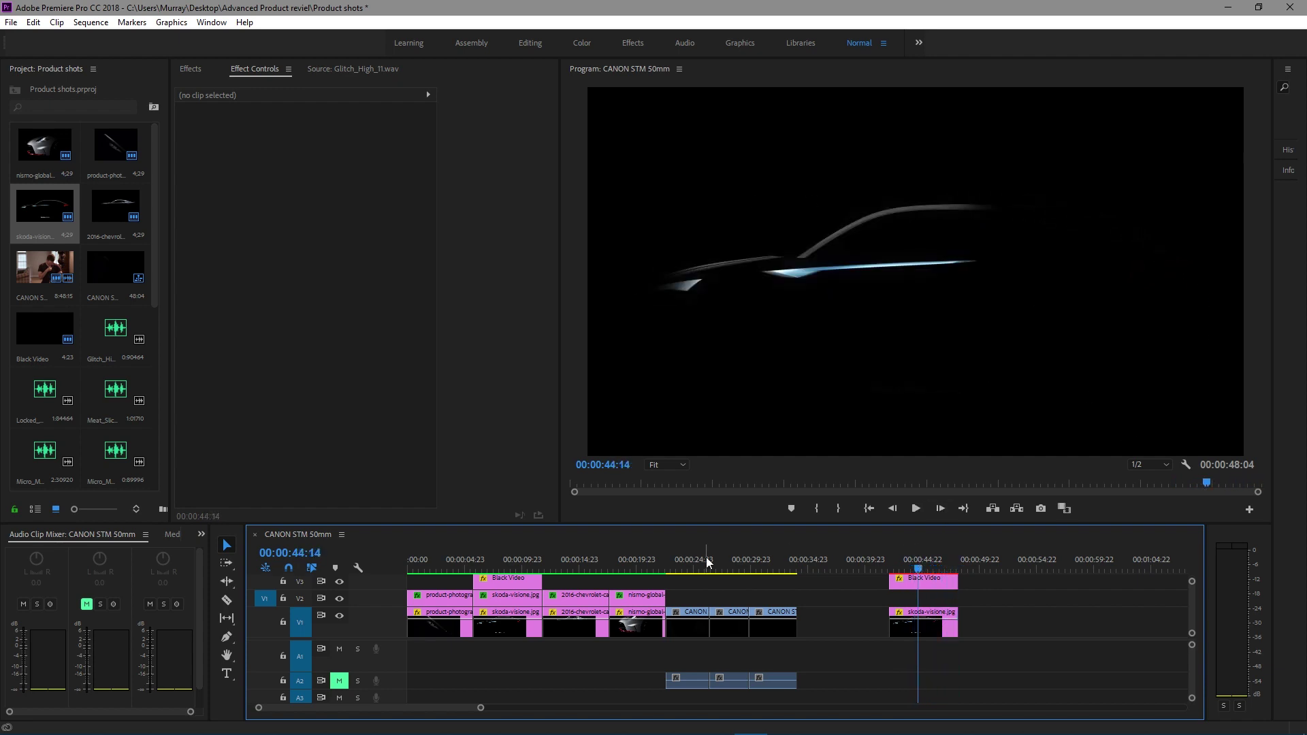
Play the earlier finished skoda-visione clip to compare its layered light effect
{"action": "left_click_drag", "start_coordinate": [505, 566], "coordinate": [487, 567]}
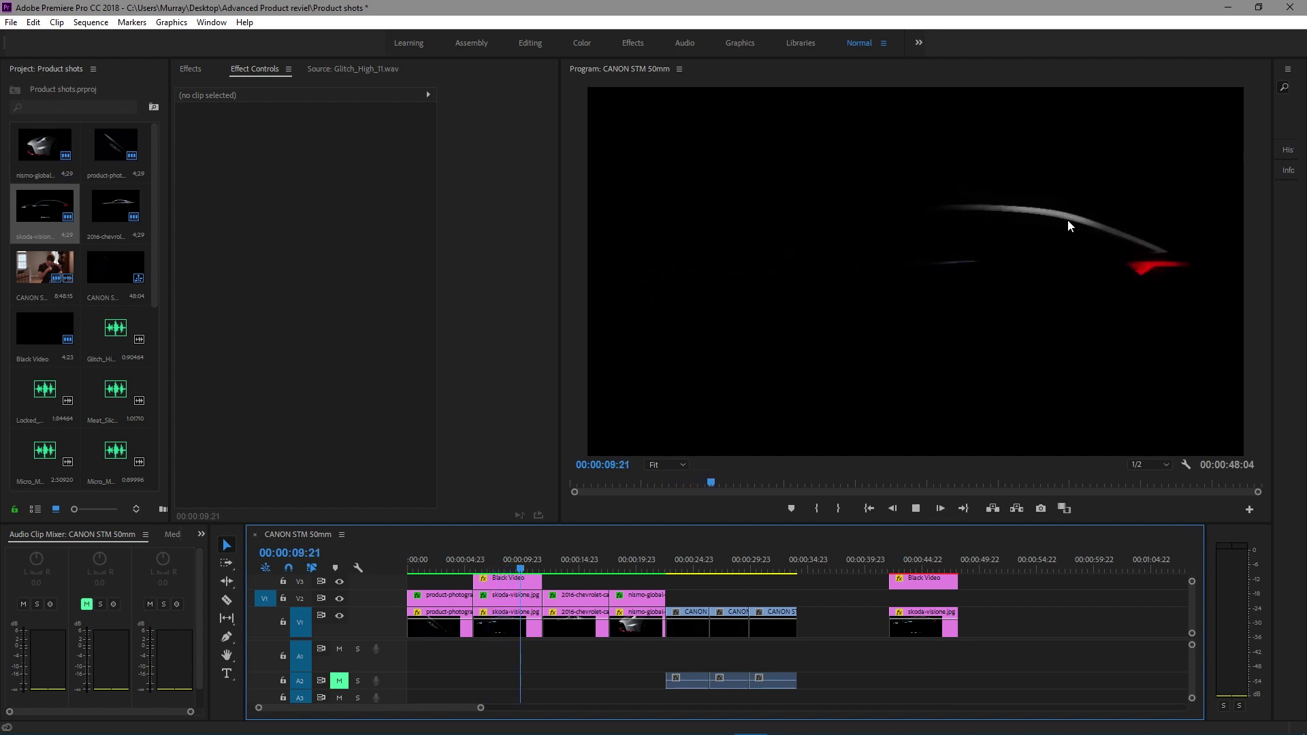
{"action": "left_click", "coordinate": [476, 565]}
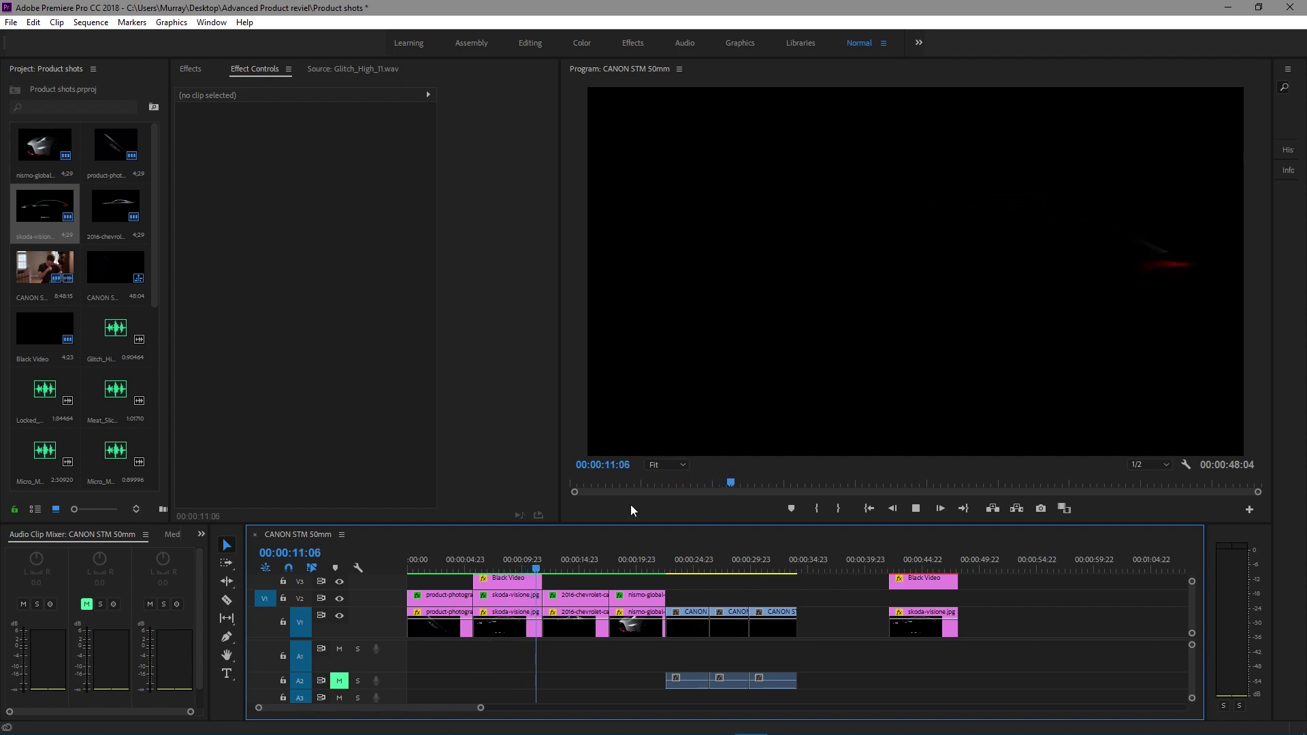
{"action": "left_click", "coordinate": [731, 563]}
Duplicate the new skoda-visione clip onto V2 directly above the original and delete the copy's mask
{"action": "left_click", "coordinate": [922, 564]}
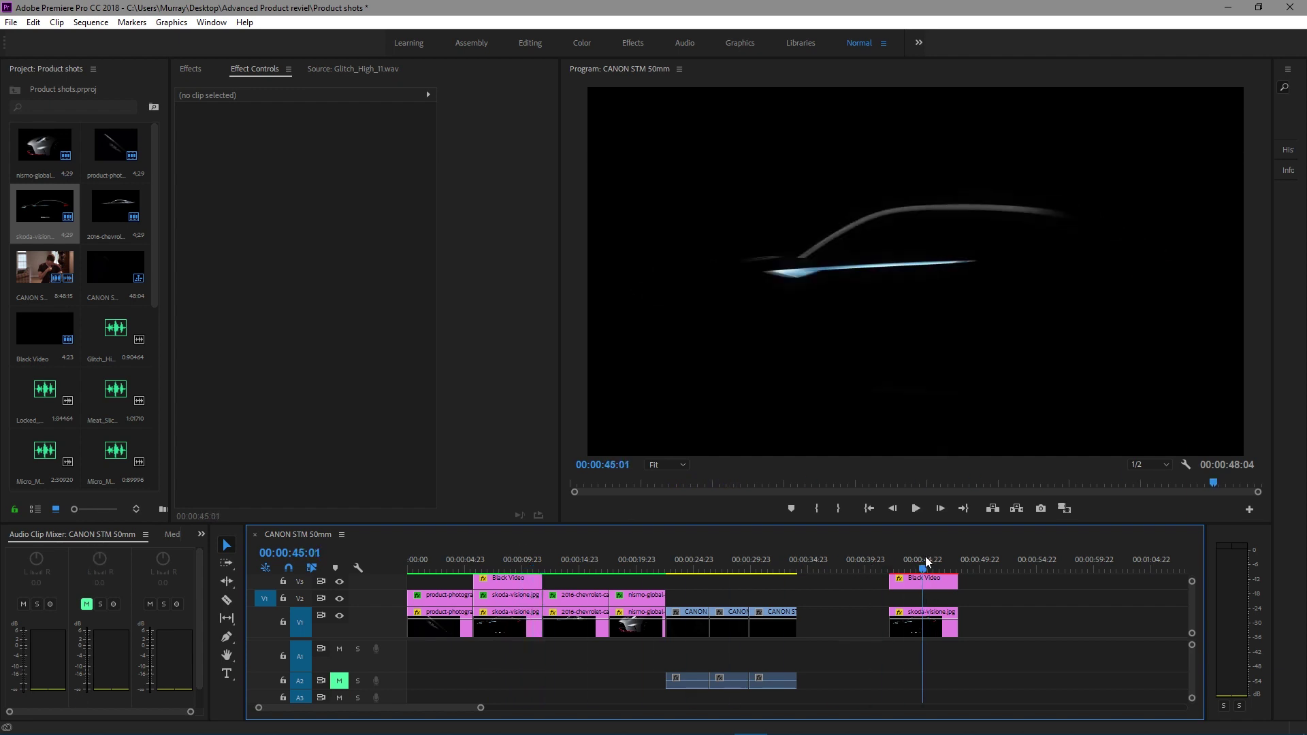
{"action": "left_click", "coordinate": [914, 622]}
{"action": "left_click_drag", "start_coordinate": [916, 623], "coordinate": [914, 608]}
{"action": "left_click", "coordinate": [218, 268]}
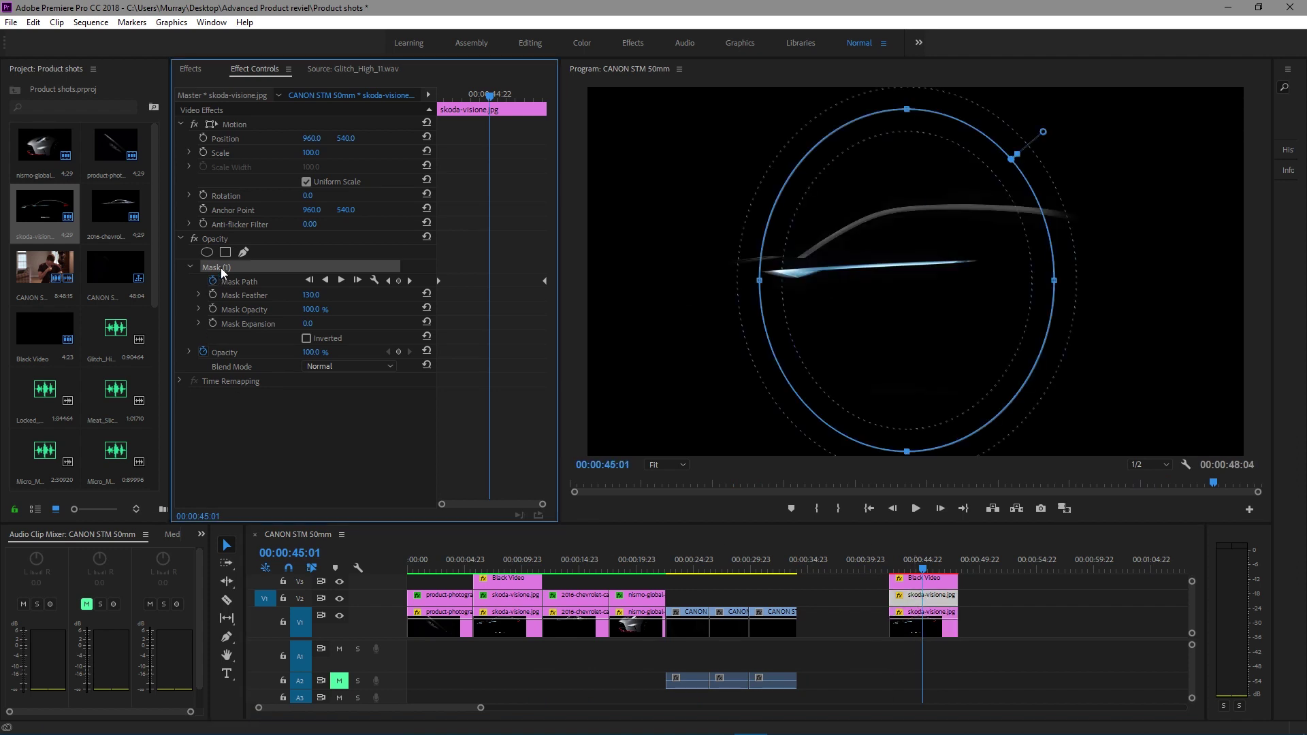
{"action": "key", "text": "Delete"}
Draw a triangular free-draw opacity mask on the V2 copy over the front of the car's roofline and headlight strip
{"action": "left_click", "coordinate": [244, 253]}
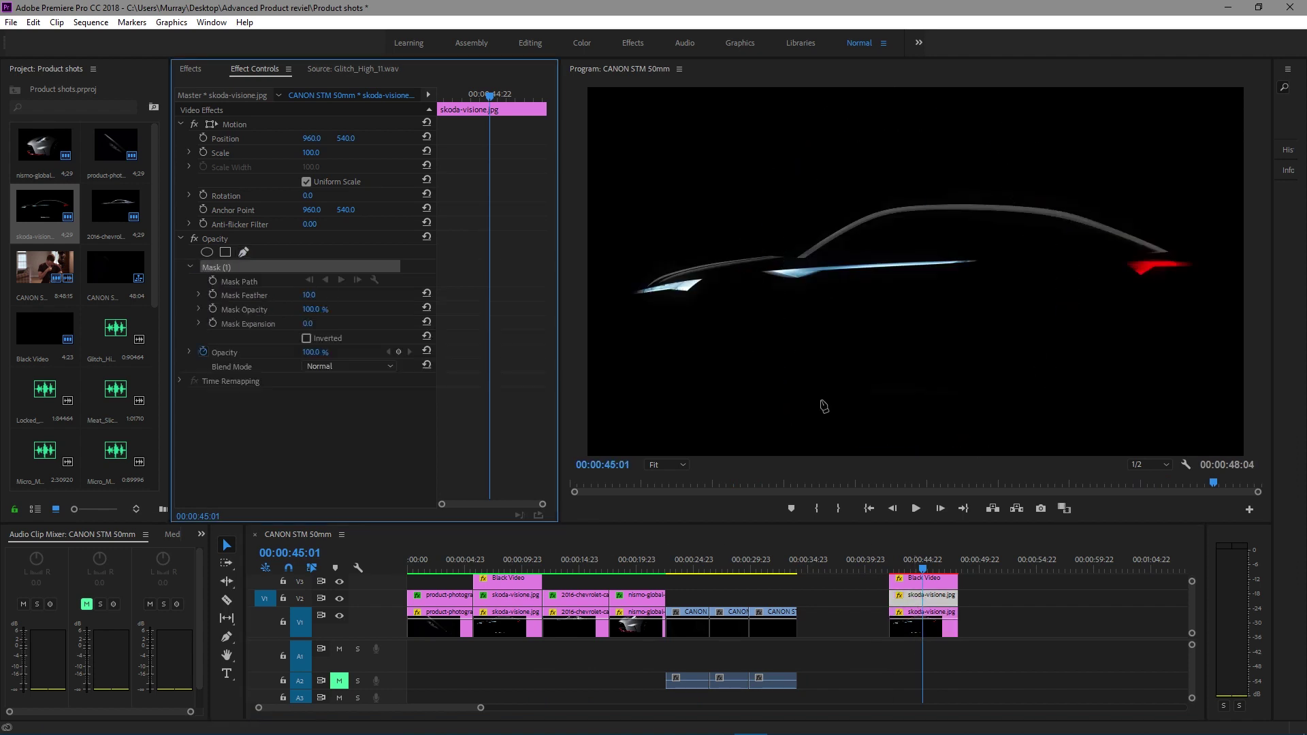
{"action": "left_click", "coordinate": [735, 193]}
{"action": "left_click", "coordinate": [884, 164]}
{"action": "left_click", "coordinate": [882, 371]}
{"action": "left_click", "coordinate": [730, 187]}
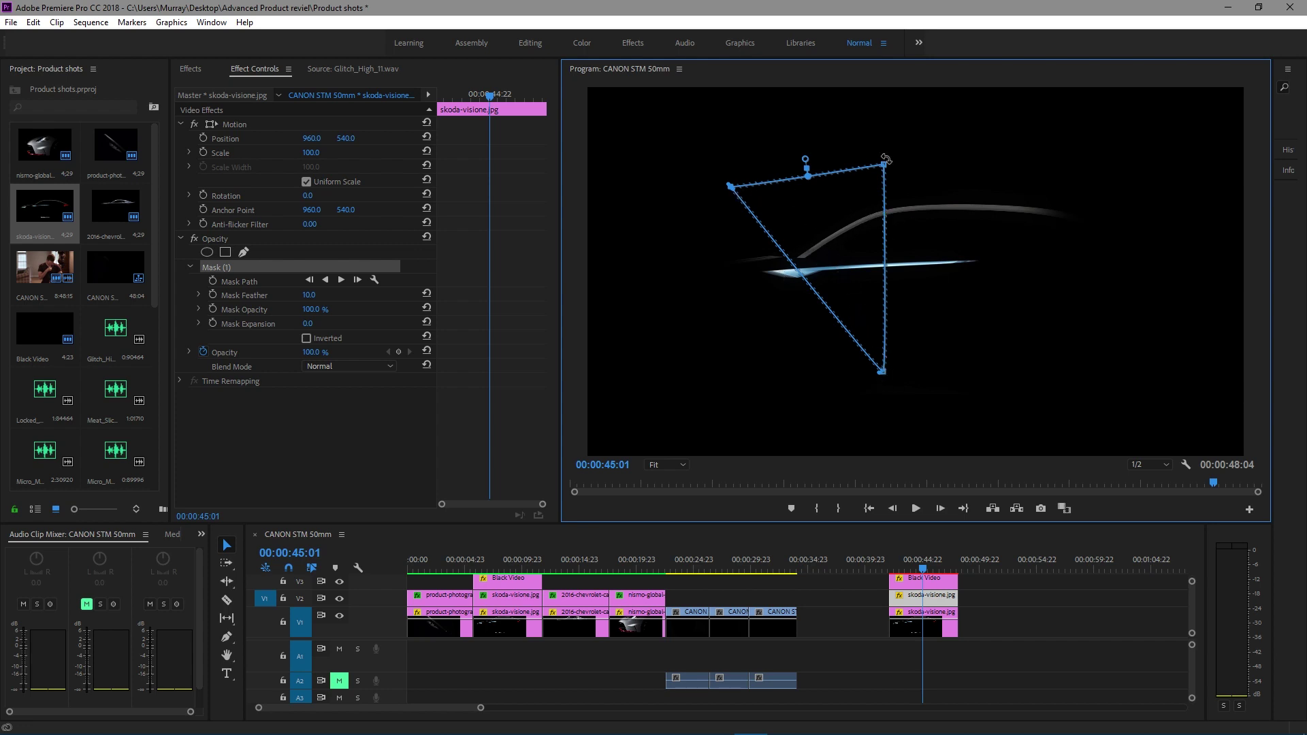
{"action": "left_click_drag", "start_coordinate": [897, 153], "coordinate": [902, 151]}
Set the triangular mask's feather to 100
{"action": "left_click", "coordinate": [319, 294]}
{"action": "type", "text": "10"}
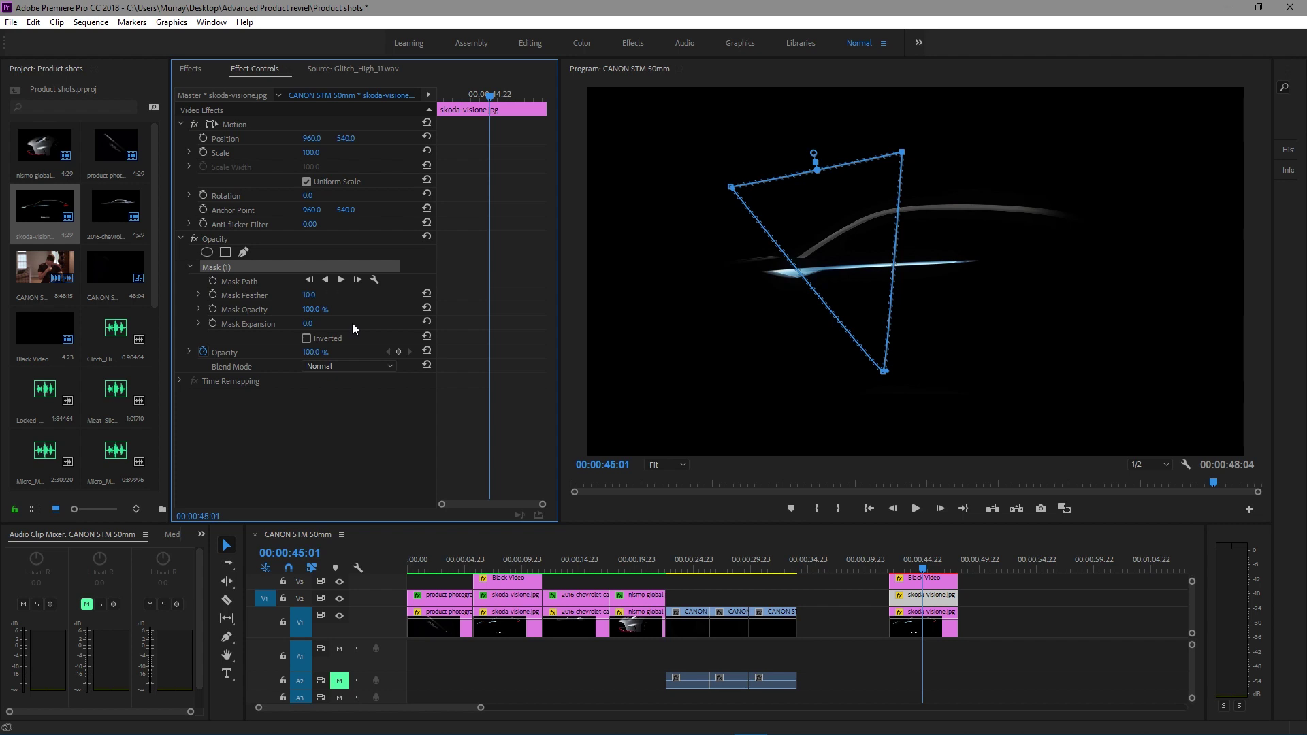
{"action": "key", "text": "Return"}
{"action": "type", "text": "100"}
{"action": "key", "text": "Return"}
Animate the V2 copy's mask path from off the frame's left edge at the clip start to beyond the right edge at the clip end
{"action": "left_click", "coordinate": [213, 281]}
{"action": "left_click", "coordinate": [336, 267]}
{"action": "left_click_drag", "start_coordinate": [842, 229], "coordinate": [565, 254]}
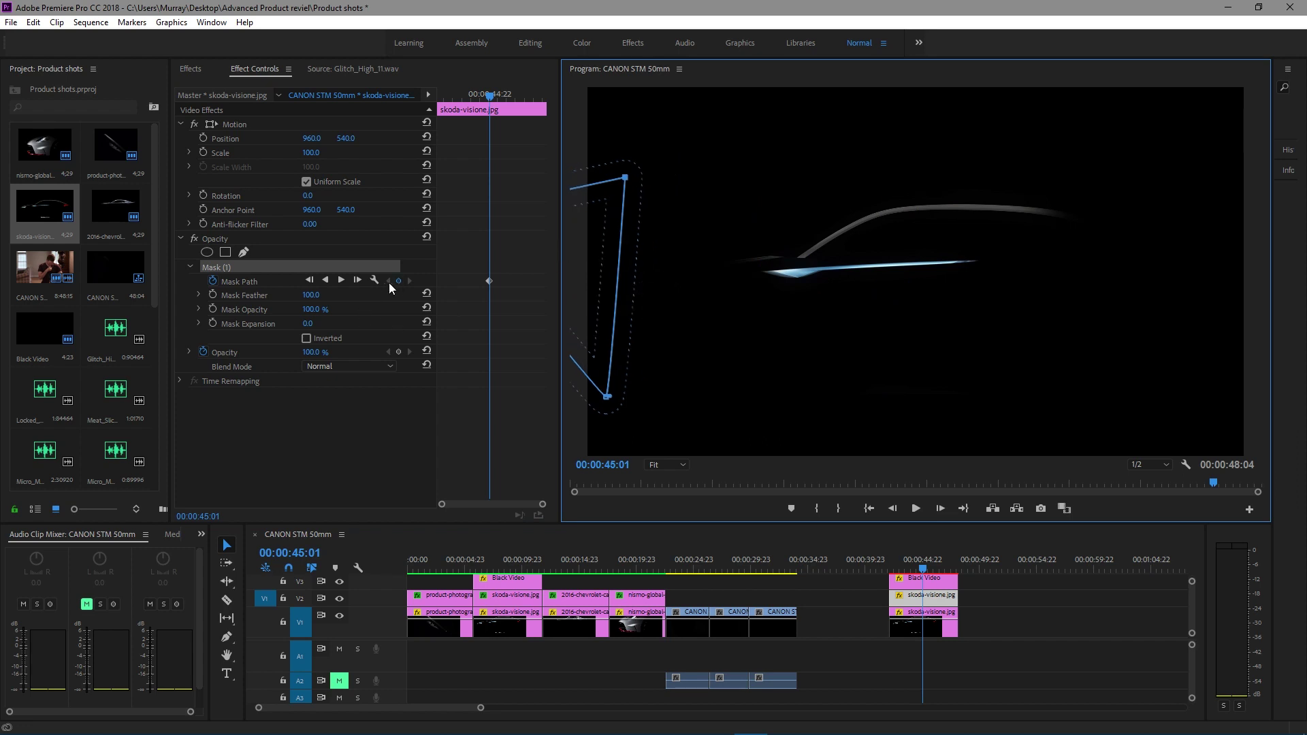
{"action": "left_click_drag", "start_coordinate": [488, 281], "coordinate": [328, 289]}
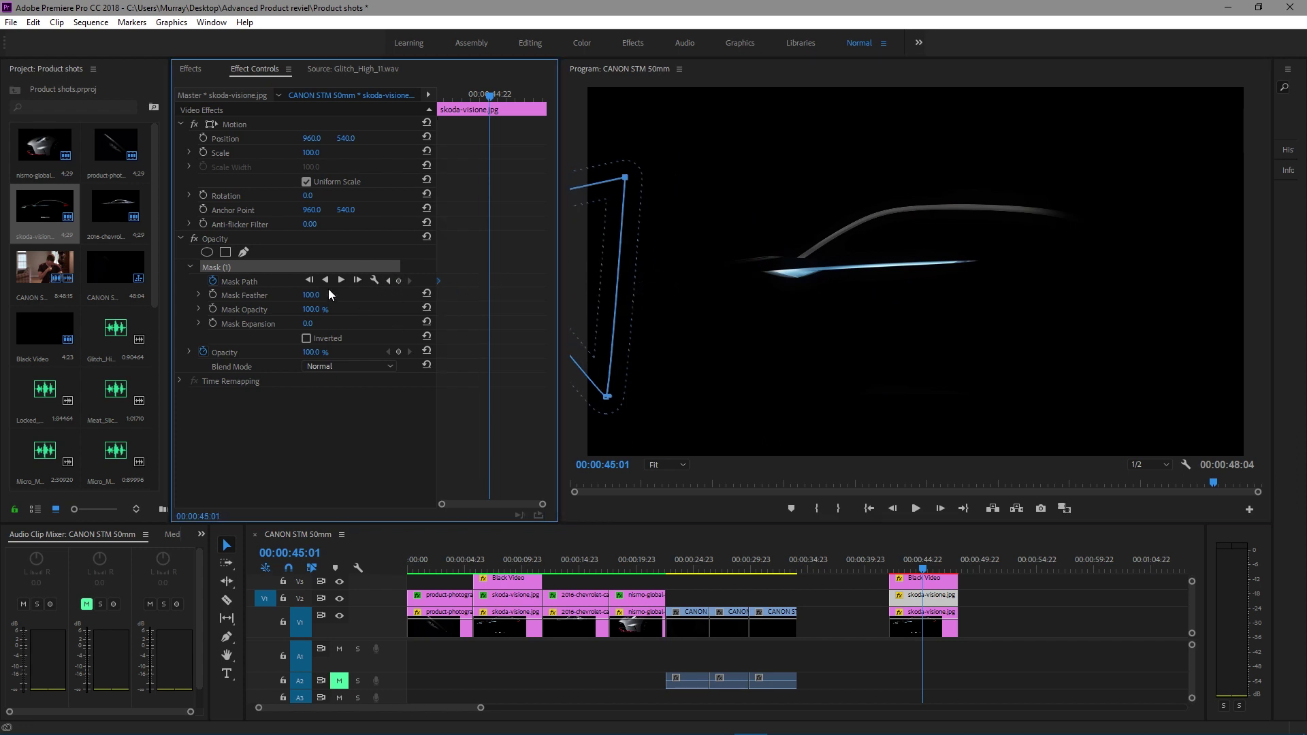
{"action": "left_click_drag", "start_coordinate": [584, 249], "coordinate": [1293, 229]}
{"action": "left_click_drag", "start_coordinate": [490, 280], "coordinate": [627, 302]}
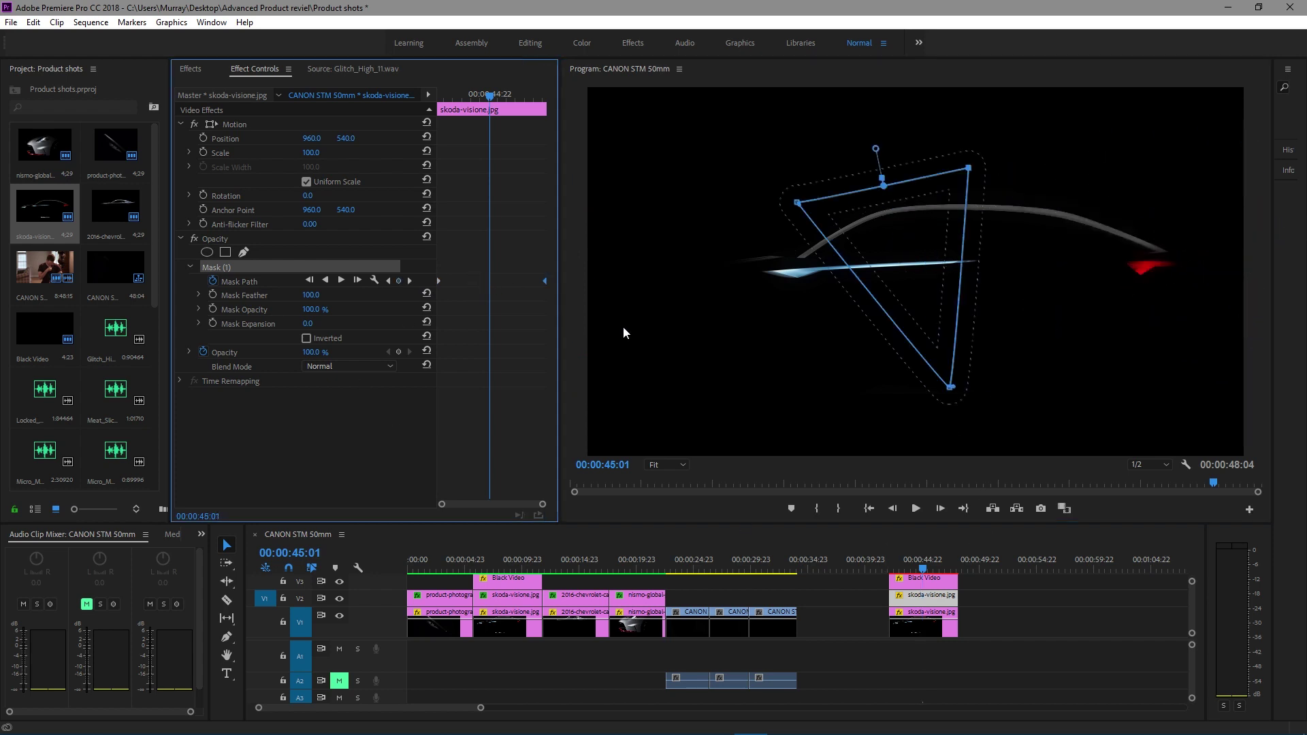
Preview the layered light sweep and compare the mask shapes of the V1 and V2 skoda-visione clips
{"action": "left_click", "coordinate": [904, 567]}
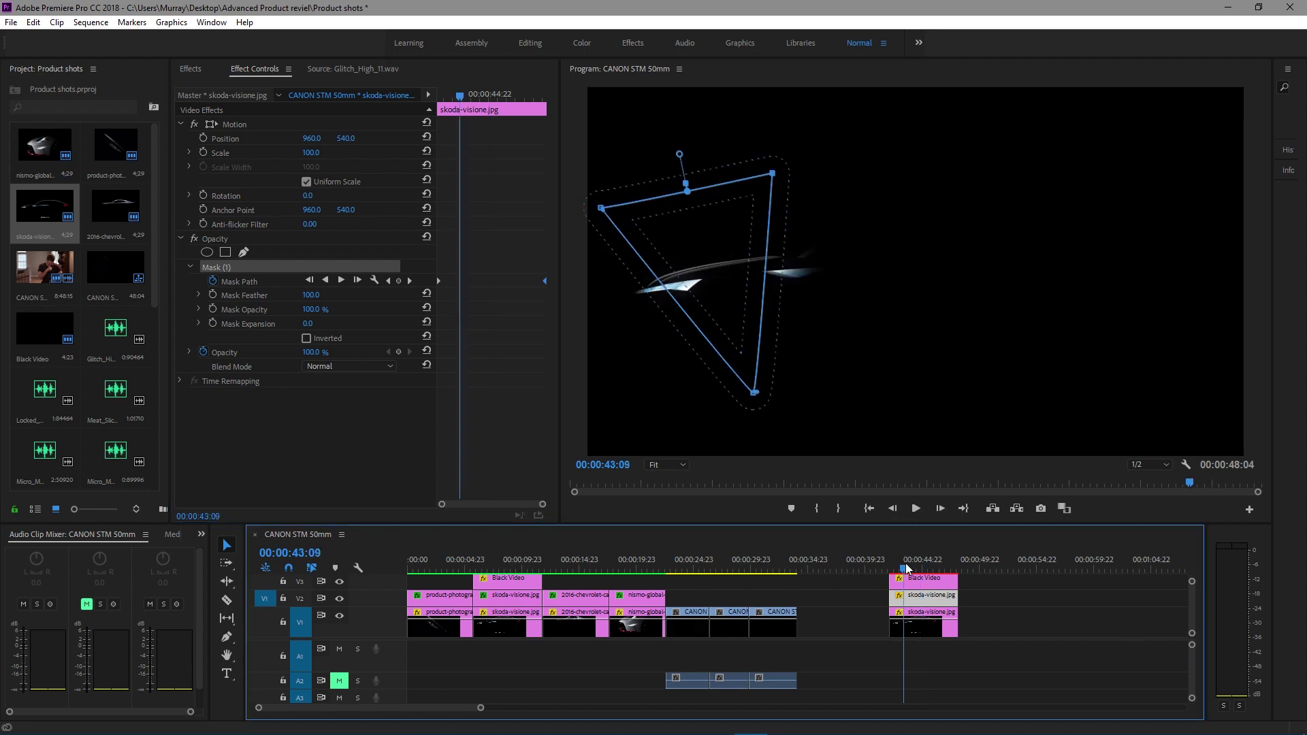
{"action": "left_click_drag", "start_coordinate": [906, 567], "coordinate": [911, 541]}
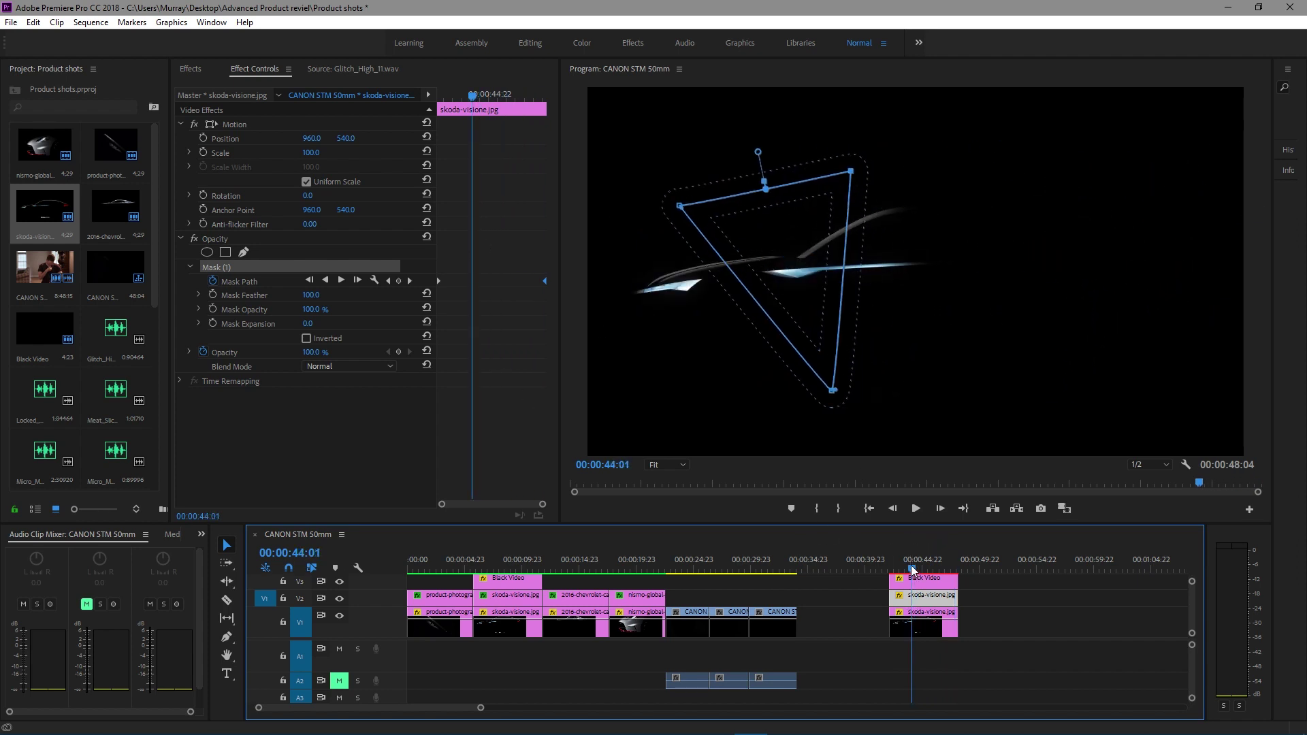
{"action": "key", "text": "space"}
{"action": "key", "text": "space"}
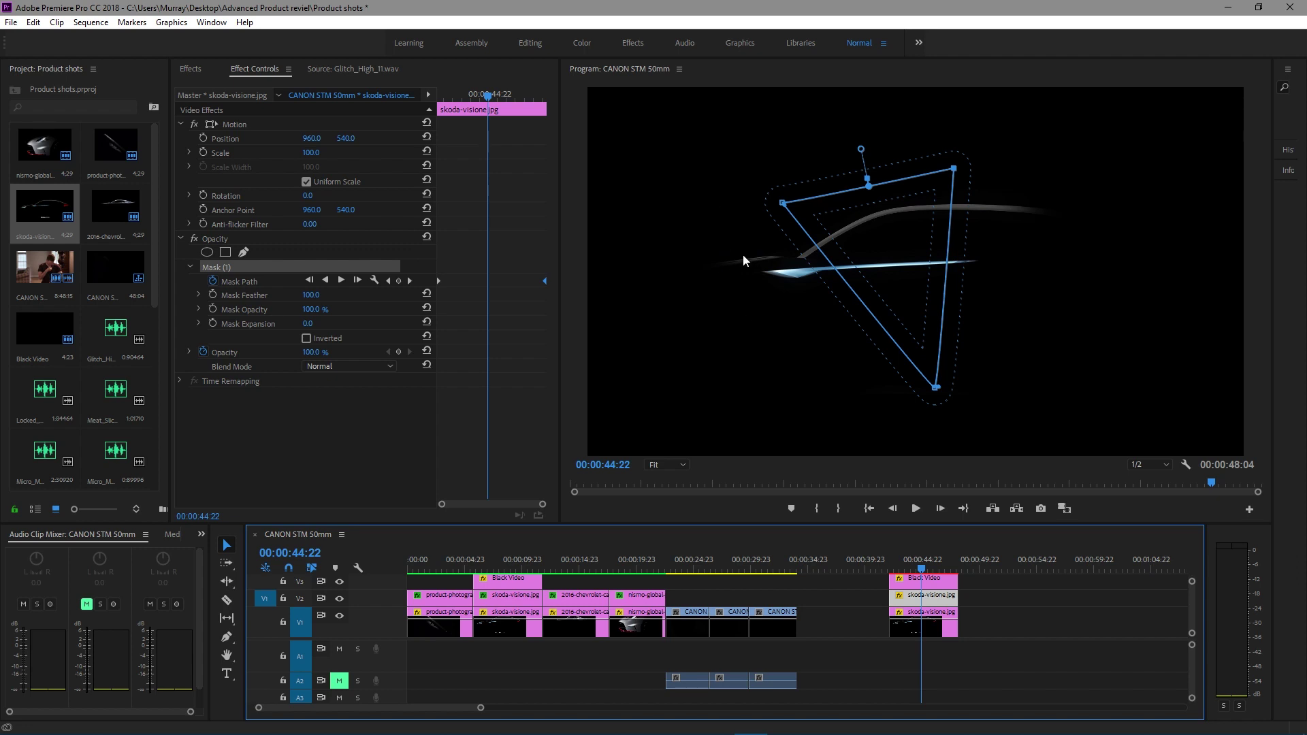
{"action": "left_click", "coordinate": [933, 626]}
{"action": "left_click", "coordinate": [308, 268]}
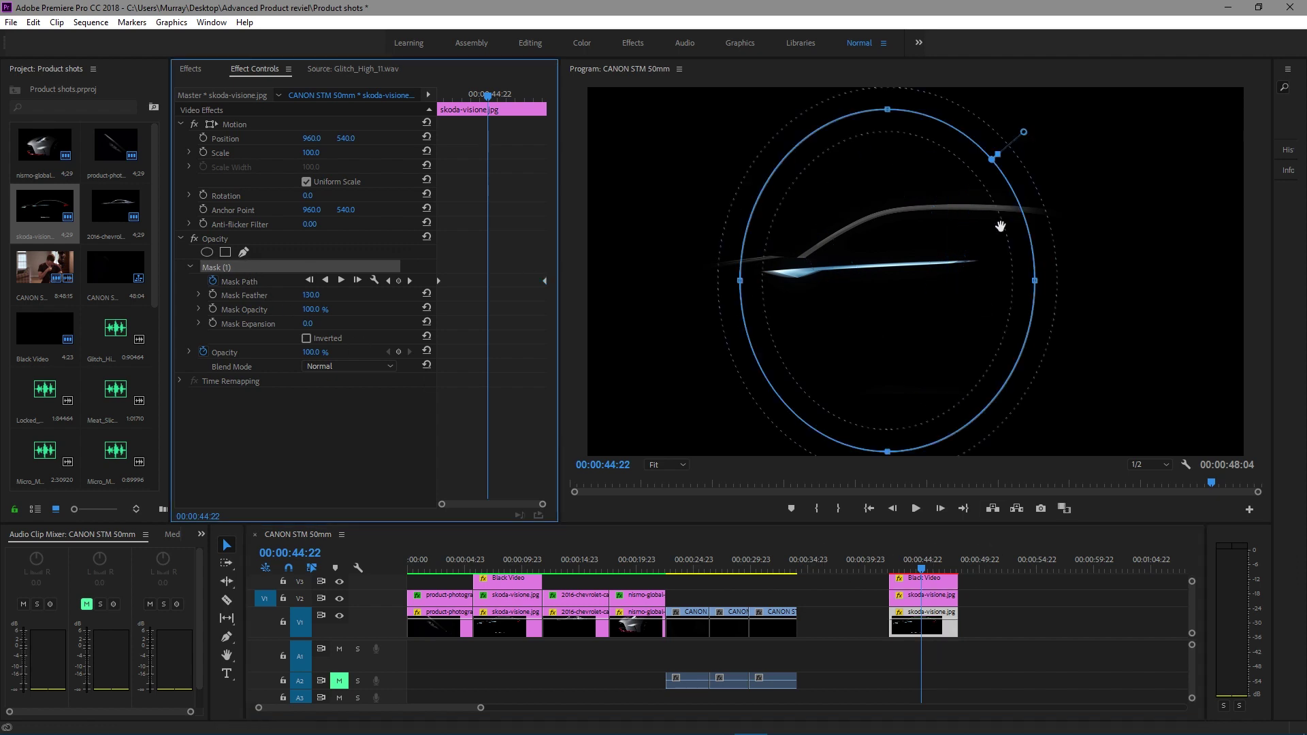
{"action": "left_click", "coordinate": [953, 594]}
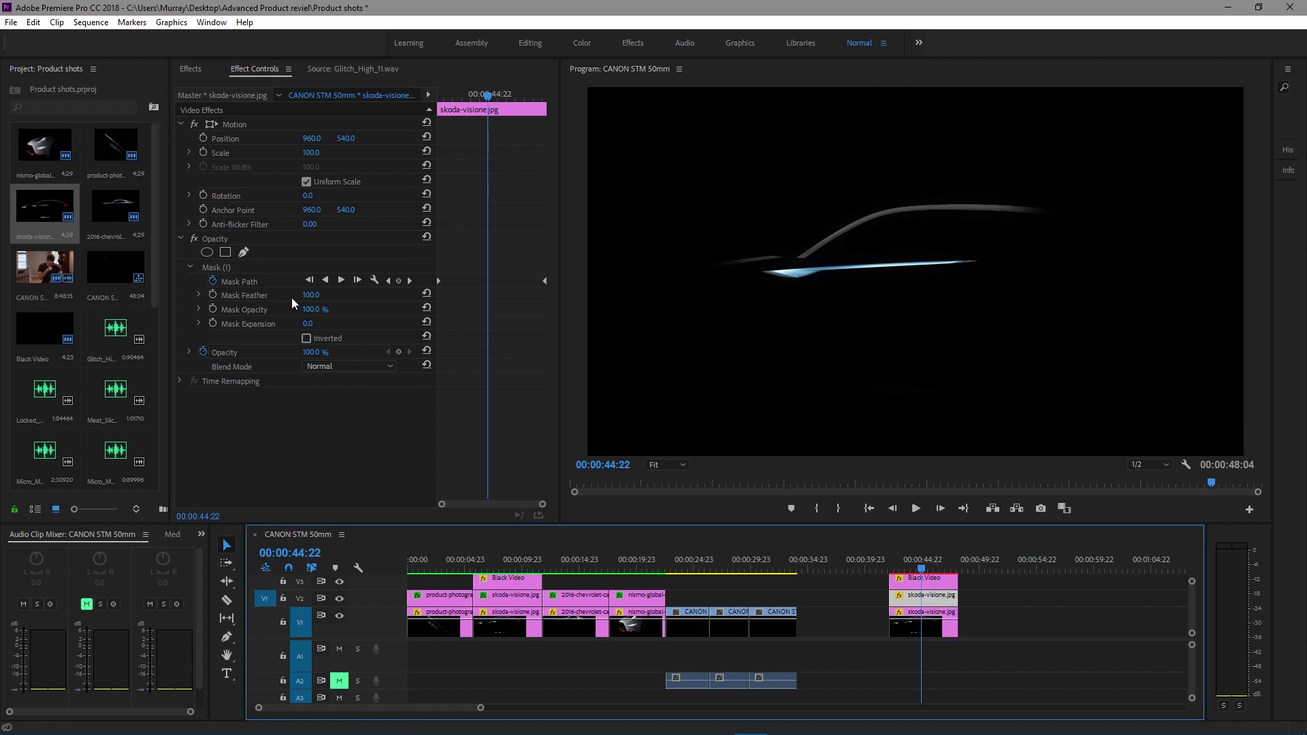
{"action": "left_click", "coordinate": [370, 268]}
{"action": "left_click", "coordinate": [732, 232]}
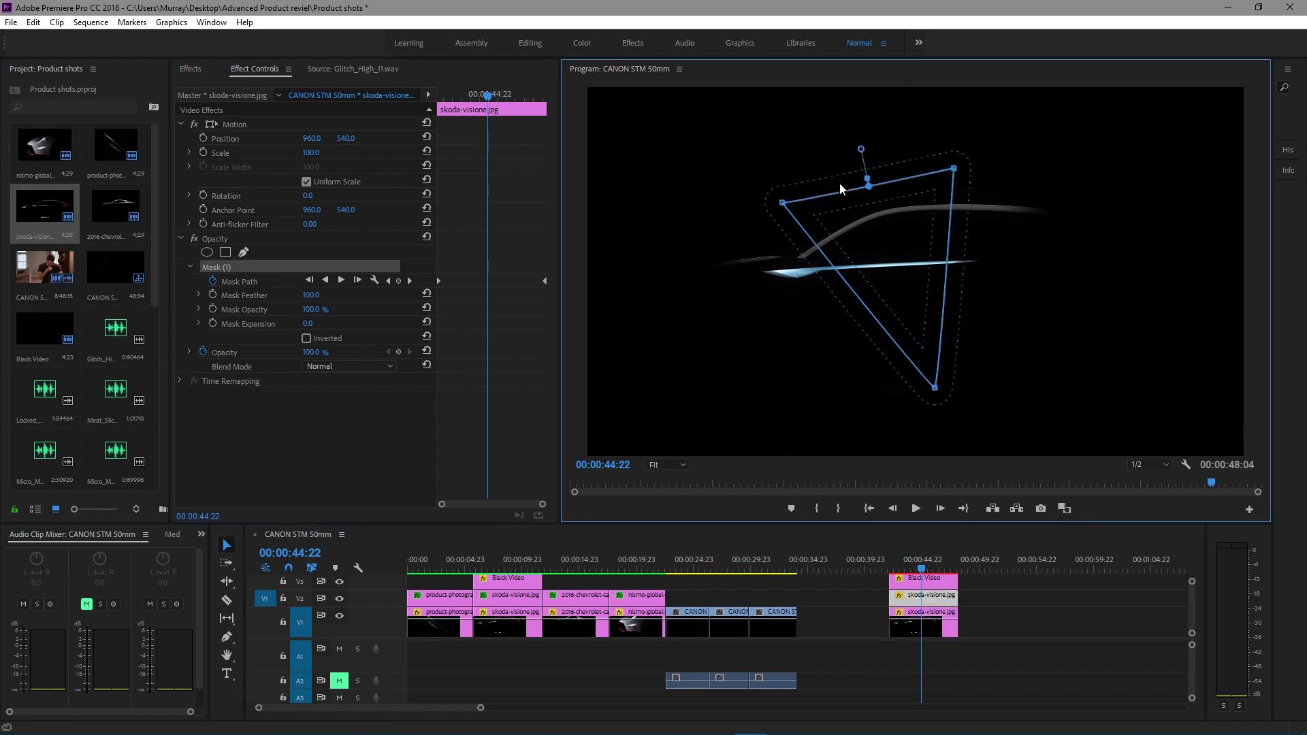
Try ending the V2 mask's sweep earlier with a path keyframe at 00:00:46:07 that pushes the mask further off the right edge
{"action": "left_click_drag", "start_coordinate": [921, 571], "coordinate": [937, 578]}
{"action": "left_click", "coordinate": [541, 283]}
{"action": "key", "text": "ctrl+v"}
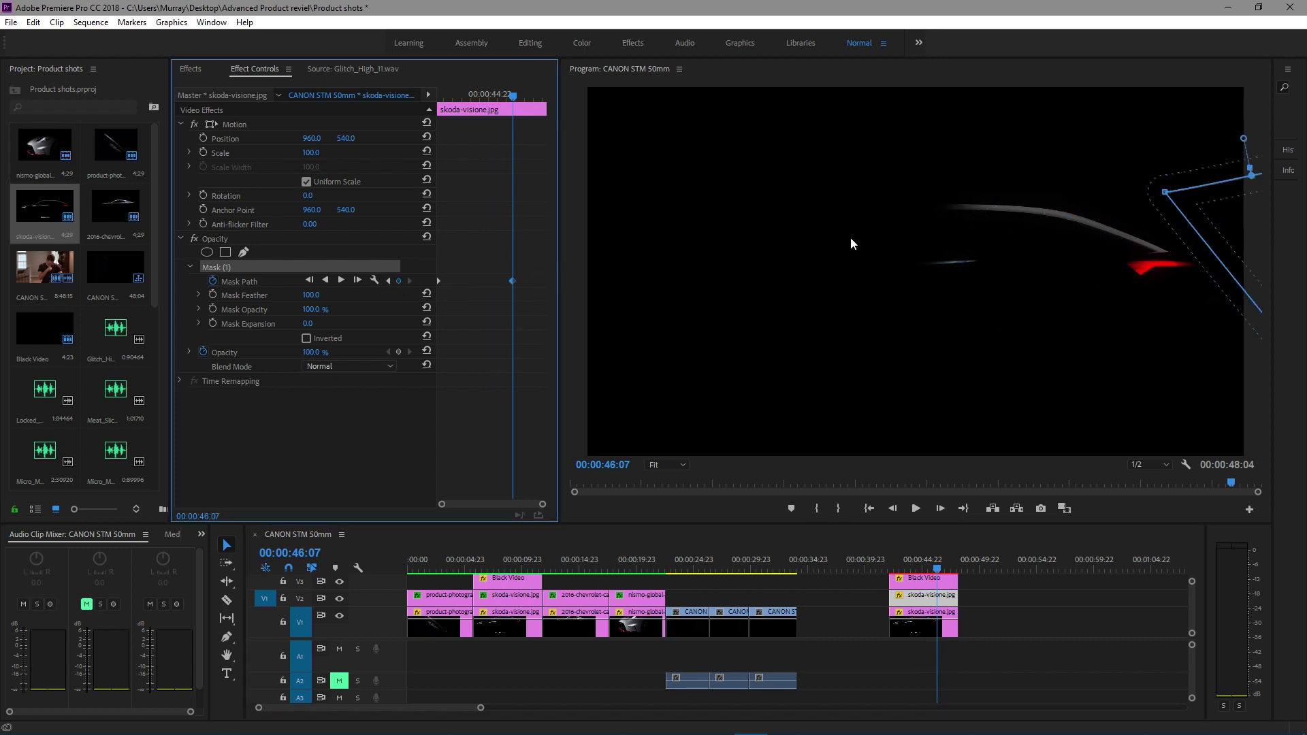
{"action": "left_click_drag", "start_coordinate": [1228, 213], "coordinate": [1292, 215]}
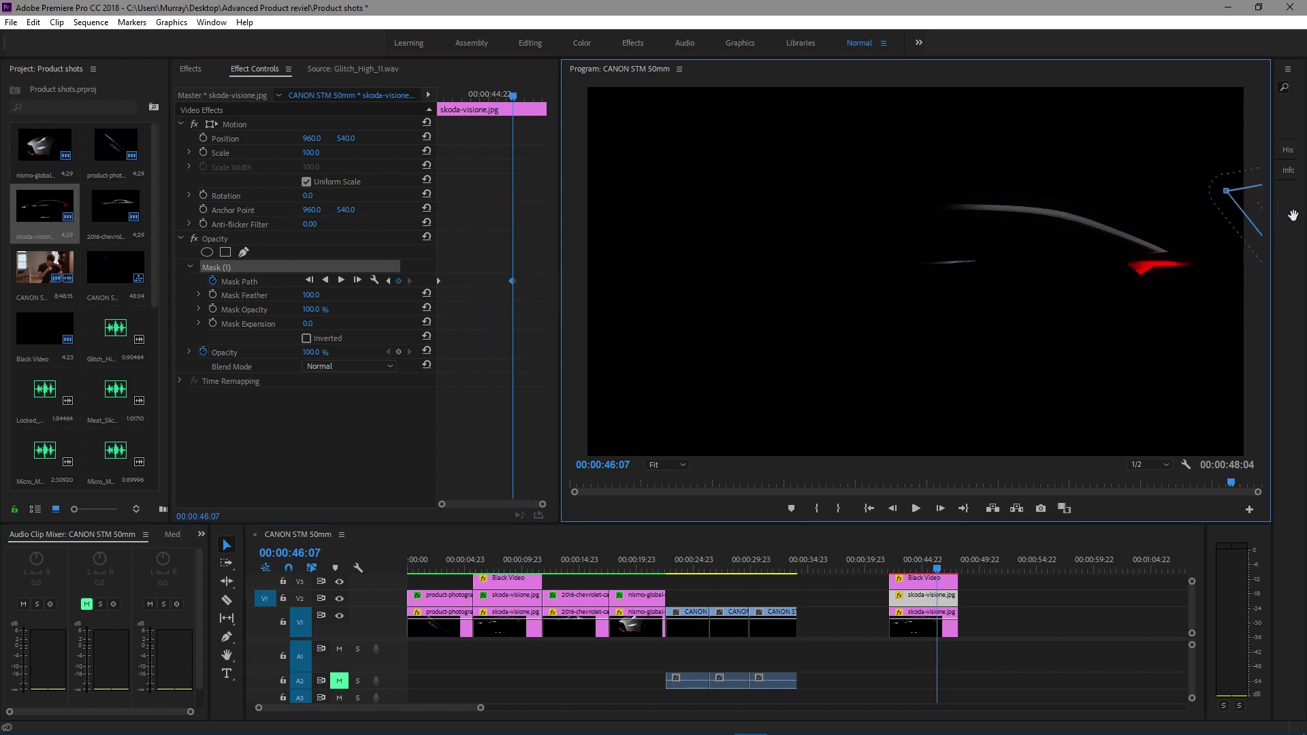
{"action": "left_click", "coordinate": [512, 281]}
{"action": "key", "text": "Delete"}
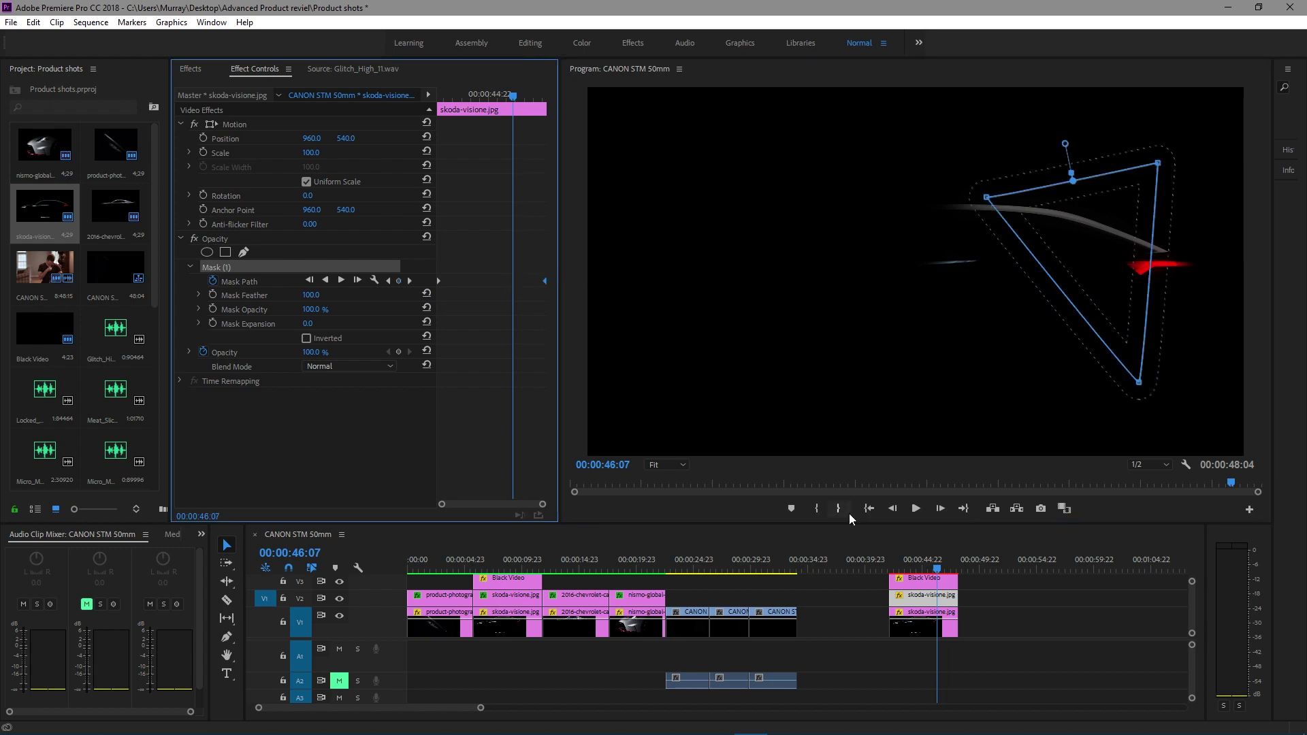
Apply the RGB Curves effect to the V2 skoda-visione clip
{"action": "left_click_drag", "start_coordinate": [883, 557], "coordinate": [931, 562]}
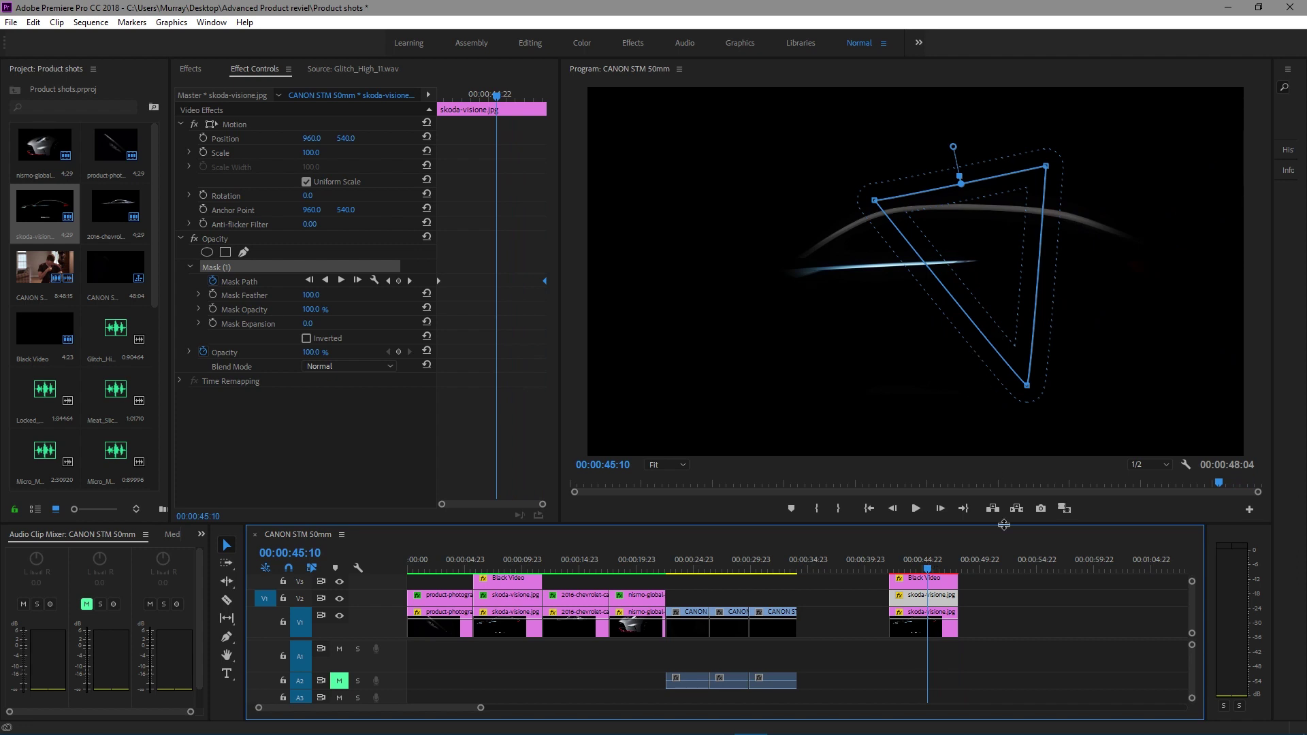
{"action": "left_click", "coordinate": [193, 70]}
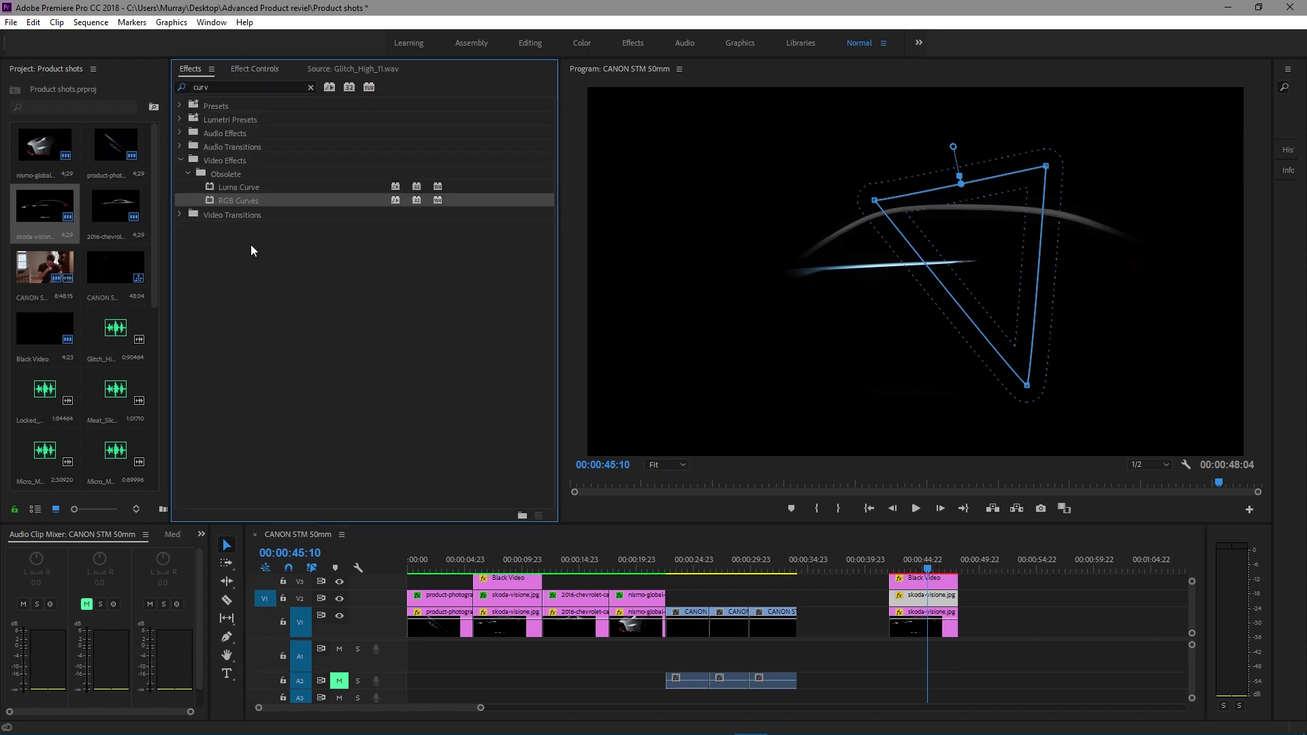
{"action": "left_click", "coordinate": [946, 218]}
{"action": "left_click", "coordinate": [252, 69]}
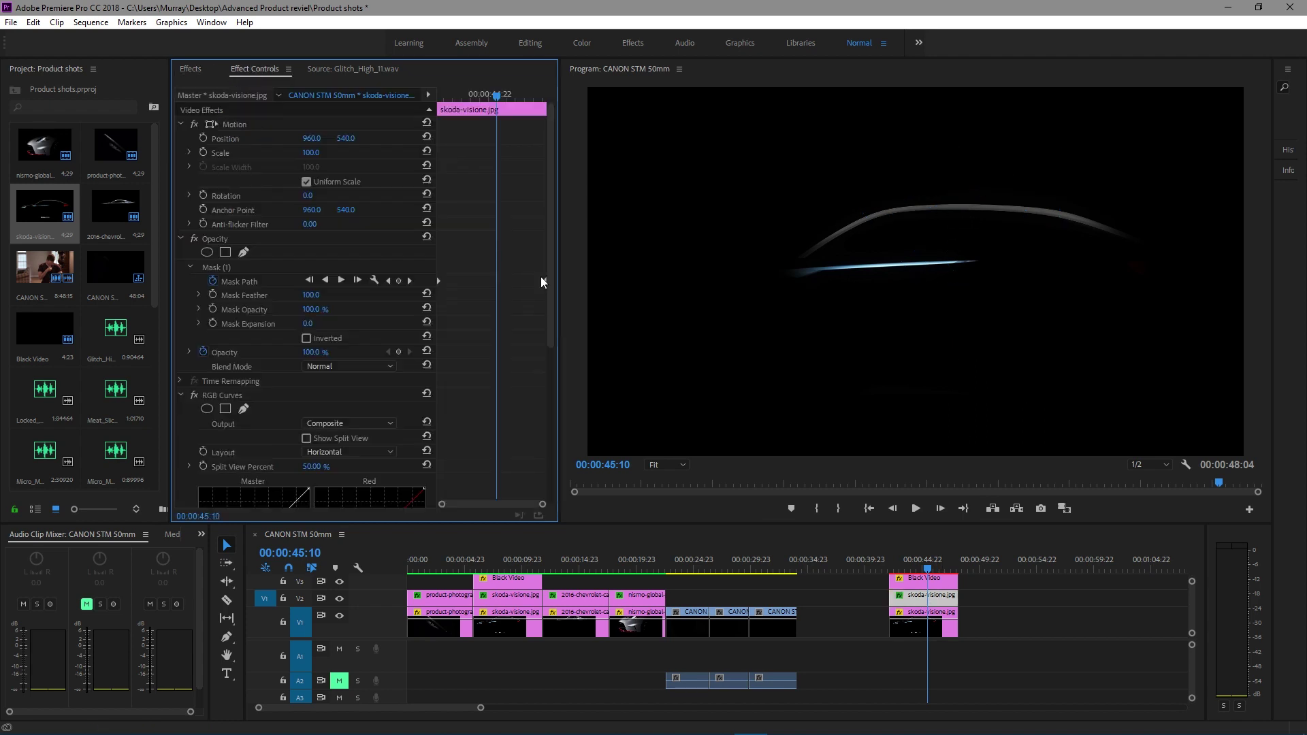
Steepen the Master curve by pulling in its white and black points and raising the midtones, and compare the result with V2 hidden
{"action": "scroll", "coordinate": [299, 399], "scroll_direction": "down", "scroll_amount": 5}
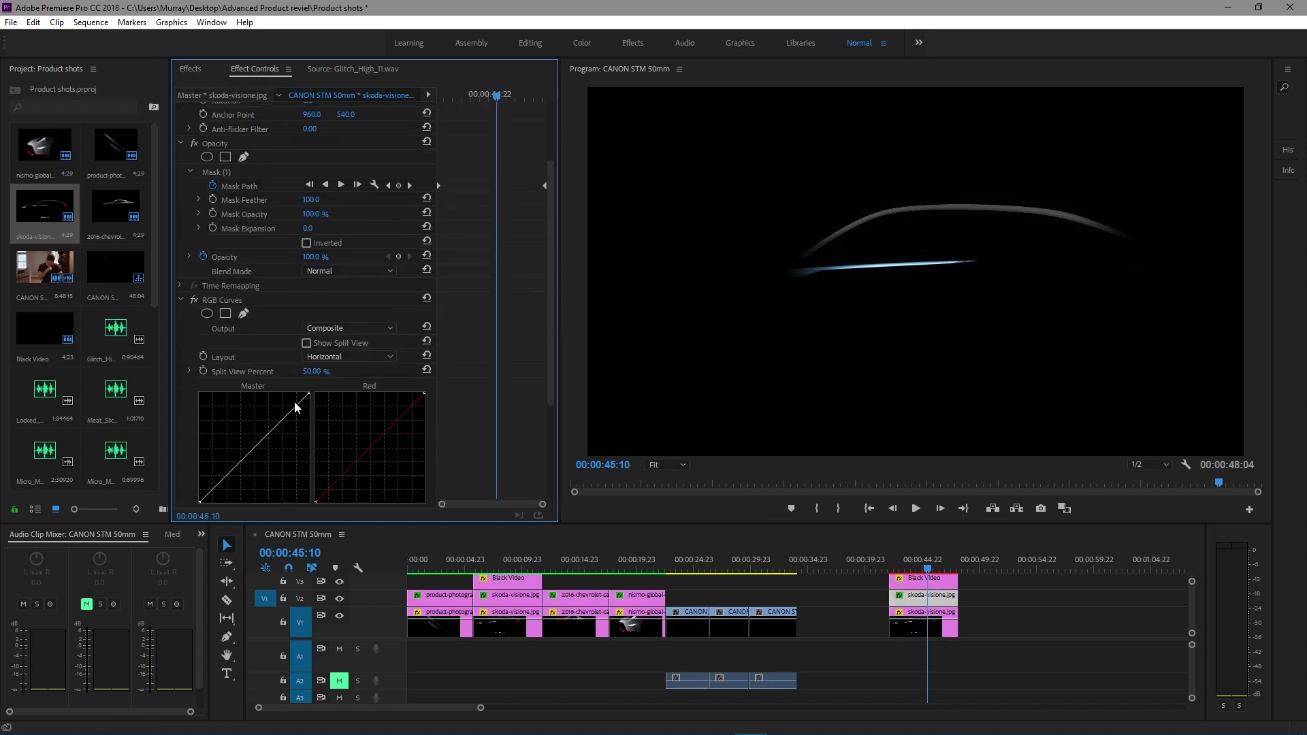
{"action": "left_click_drag", "start_coordinate": [307, 352], "coordinate": [289, 350]}
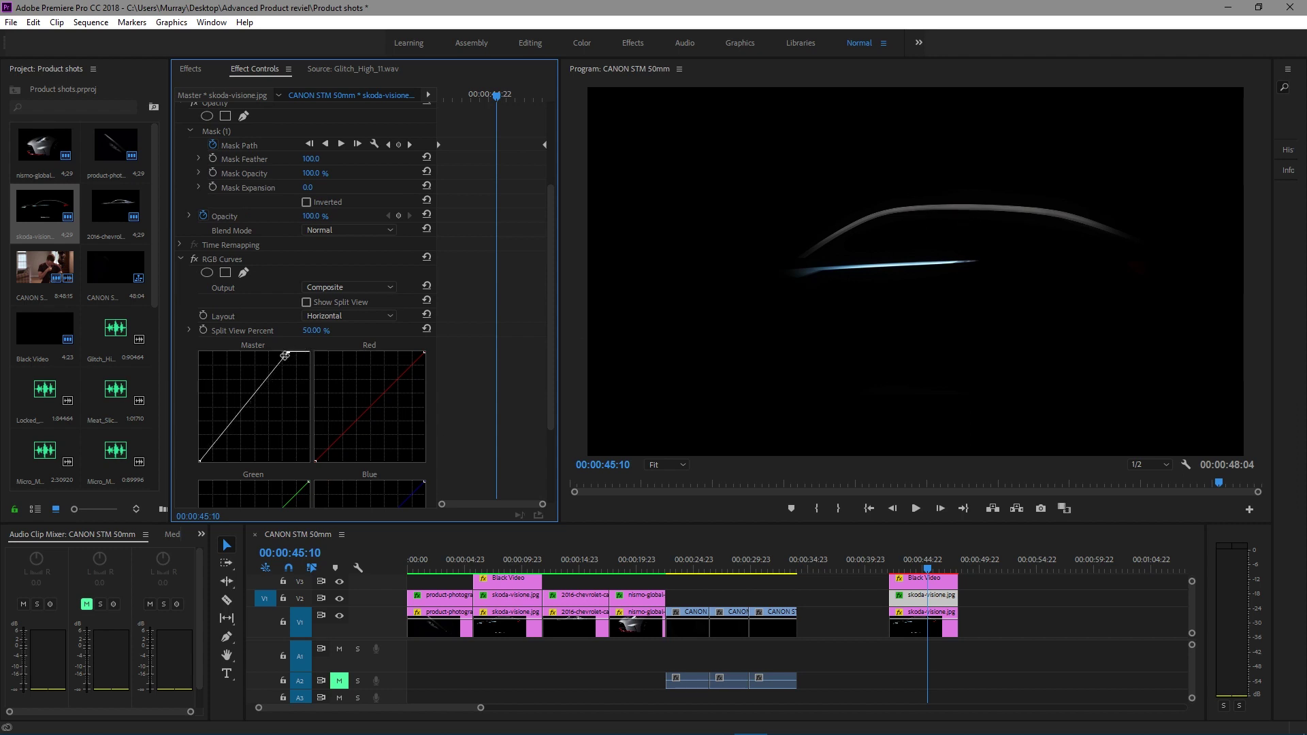
{"action": "left_click_drag", "start_coordinate": [264, 381], "coordinate": [254, 376]}
{"action": "left_click_drag", "start_coordinate": [202, 462], "coordinate": [207, 464]}
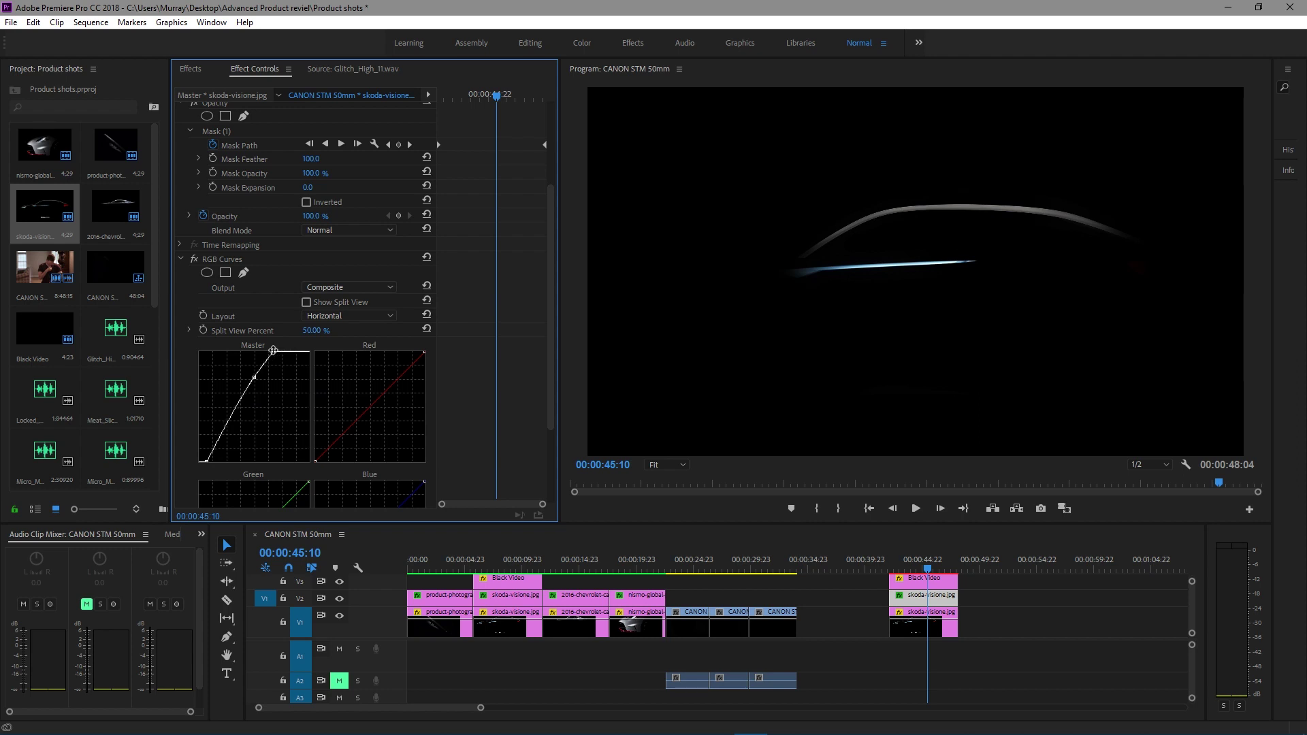
{"action": "left_click", "coordinate": [340, 598]}
{"action": "left_click", "coordinate": [339, 599]}
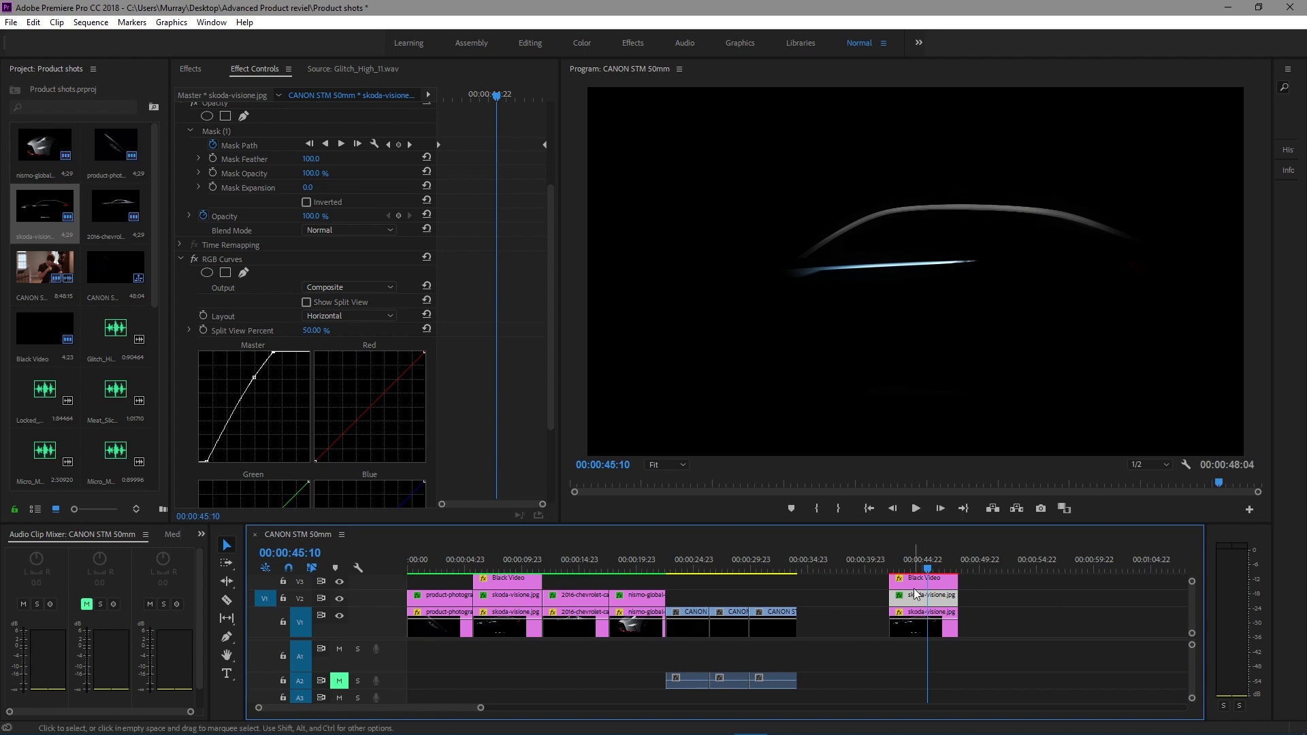
Set the V2 clip's mask feather to 50 and preview the light sweep
{"action": "scroll", "coordinate": [242, 177], "scroll_direction": "up", "scroll_amount": 1}
{"action": "left_click", "coordinate": [312, 199]}
{"action": "type", "text": "50"}
{"action": "key", "text": "Return"}
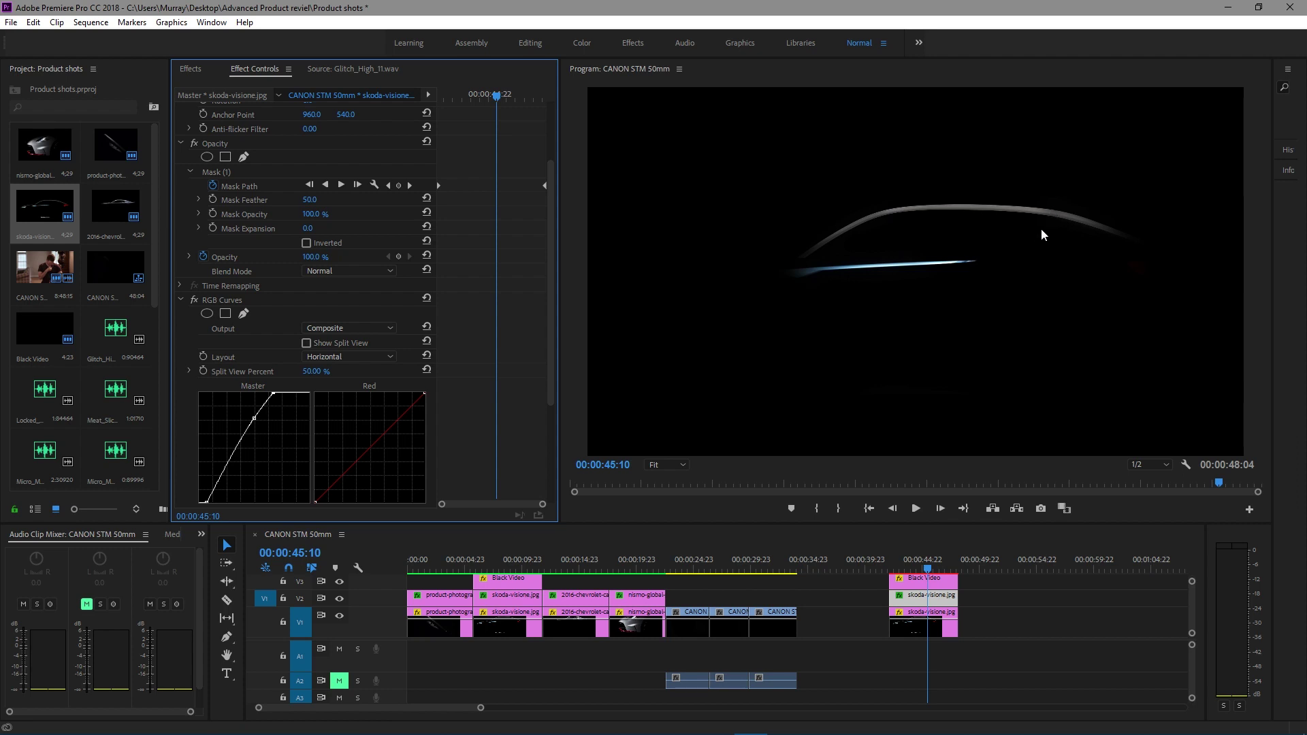
{"action": "mouse_move", "coordinate": [915, 569]}
{"action": "left_mouse_down"}
{"action": "mouse_move", "coordinate": [936, 569]}
{"action": "mouse_move", "coordinate": [885, 574]}
{"action": "mouse_move", "coordinate": [927, 574]}
{"action": "left_mouse_up"}
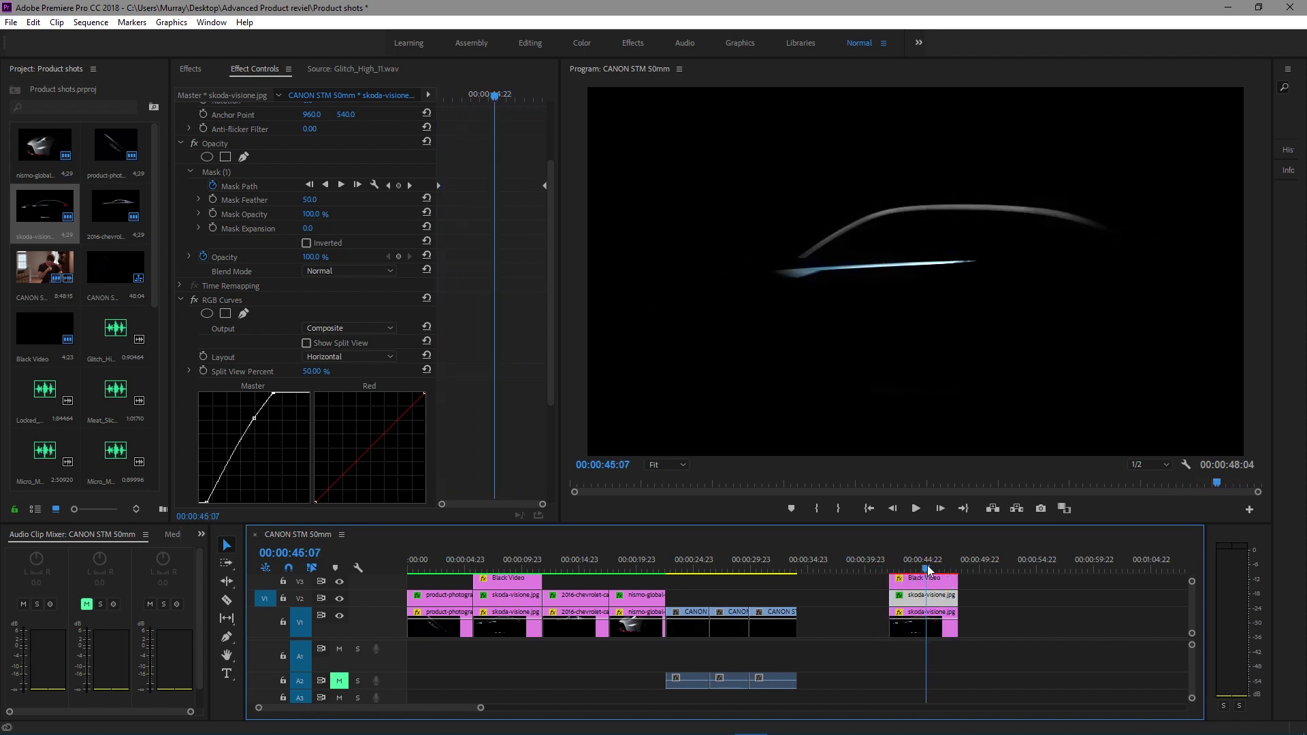
Examine the finished nismo-global shot with and without its V2 layer, and scrub through the other finished shots
{"action": "left_click", "coordinate": [632, 565]}
{"action": "left_click_drag", "start_coordinate": [632, 560], "coordinate": [633, 563]}
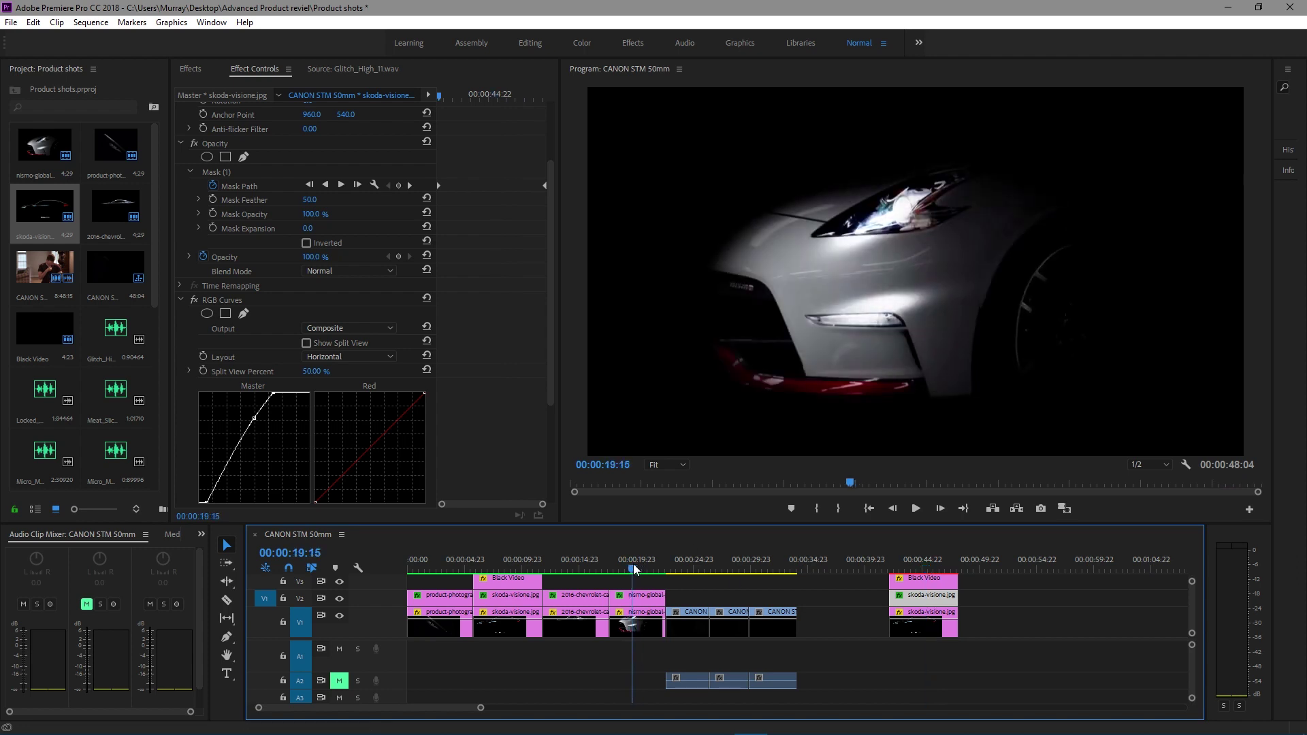
{"action": "left_click", "coordinate": [338, 599]}
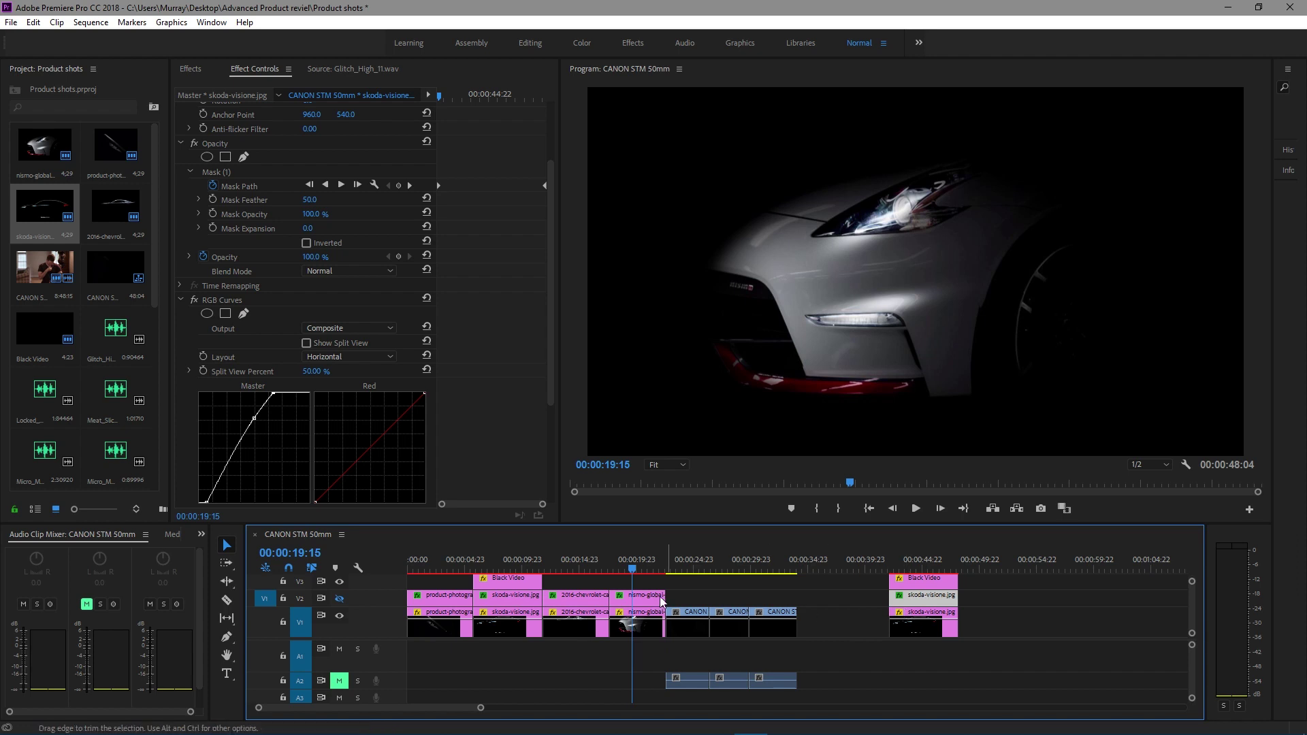
{"action": "left_click", "coordinate": [627, 602]}
{"action": "mouse_move", "coordinate": [629, 567]}
{"action": "left_mouse_down"}
{"action": "mouse_move", "coordinate": [617, 570]}
{"action": "mouse_move", "coordinate": [642, 579]}
{"action": "left_mouse_up"}
{"action": "left_click", "coordinate": [339, 598]}
{"action": "left_click", "coordinate": [608, 567]}
{"action": "left_click_drag", "start_coordinate": [610, 567], "coordinate": [493, 569]}
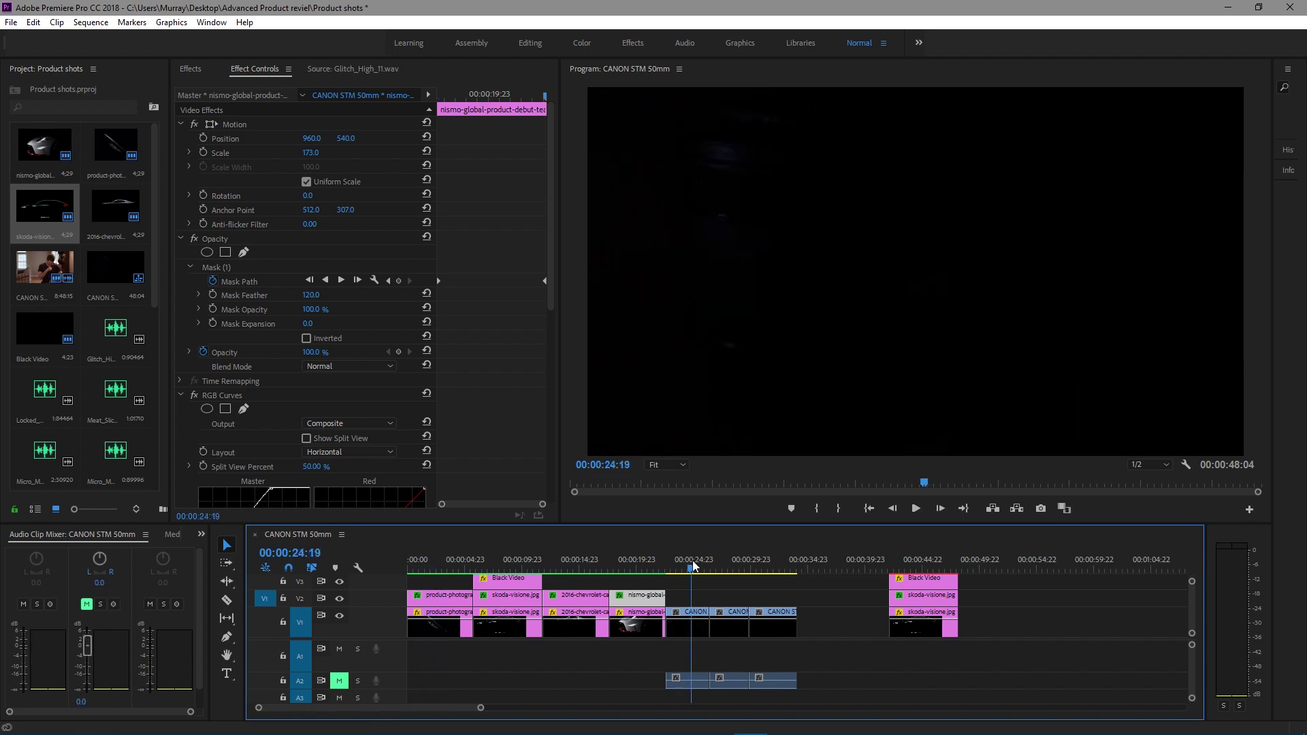
Remove the practice stack of skoda-visione and Black Video clips from the end of the sequence and return to its start
{"action": "key", "text": "ctrl+z"}
{"action": "key", "text": "Home"}
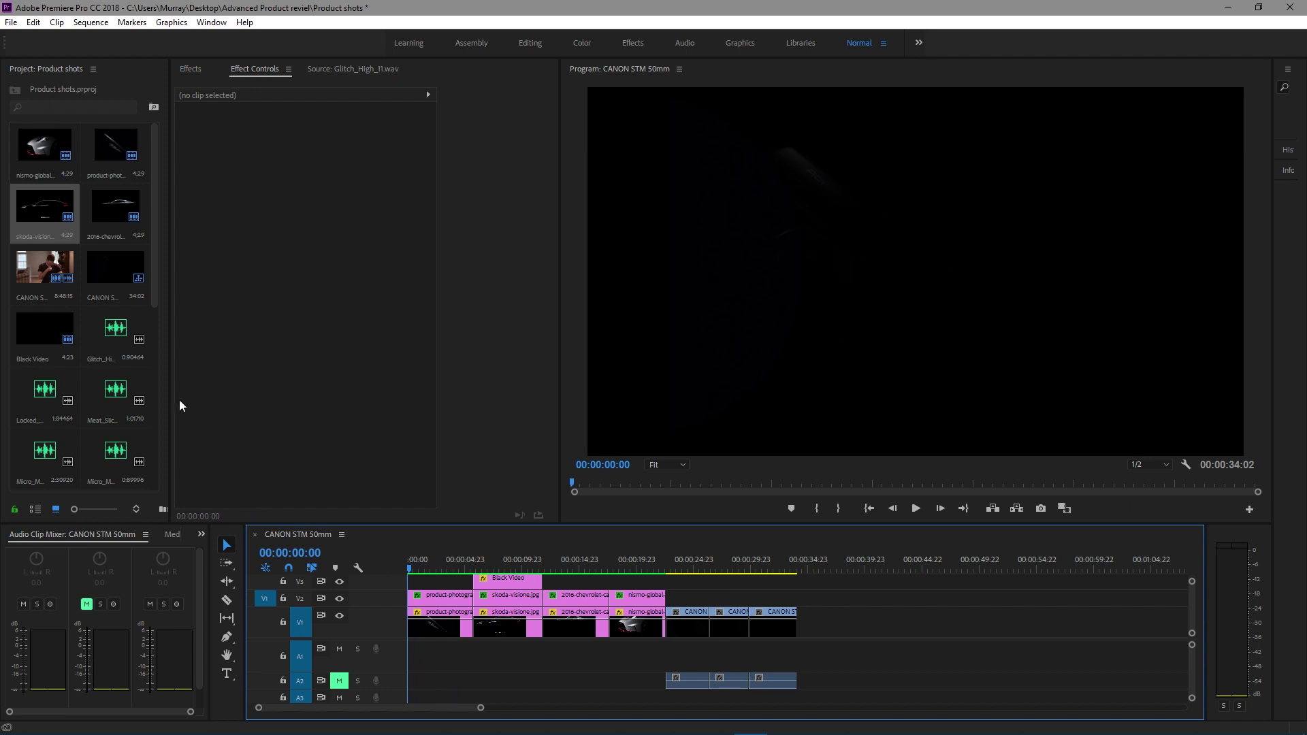
Try Glitch_High_11.wav on A1 at the start of the sequence, play it with the first shot, and delete it
{"action": "left_click_drag", "start_coordinate": [117, 336], "coordinate": [413, 655]}
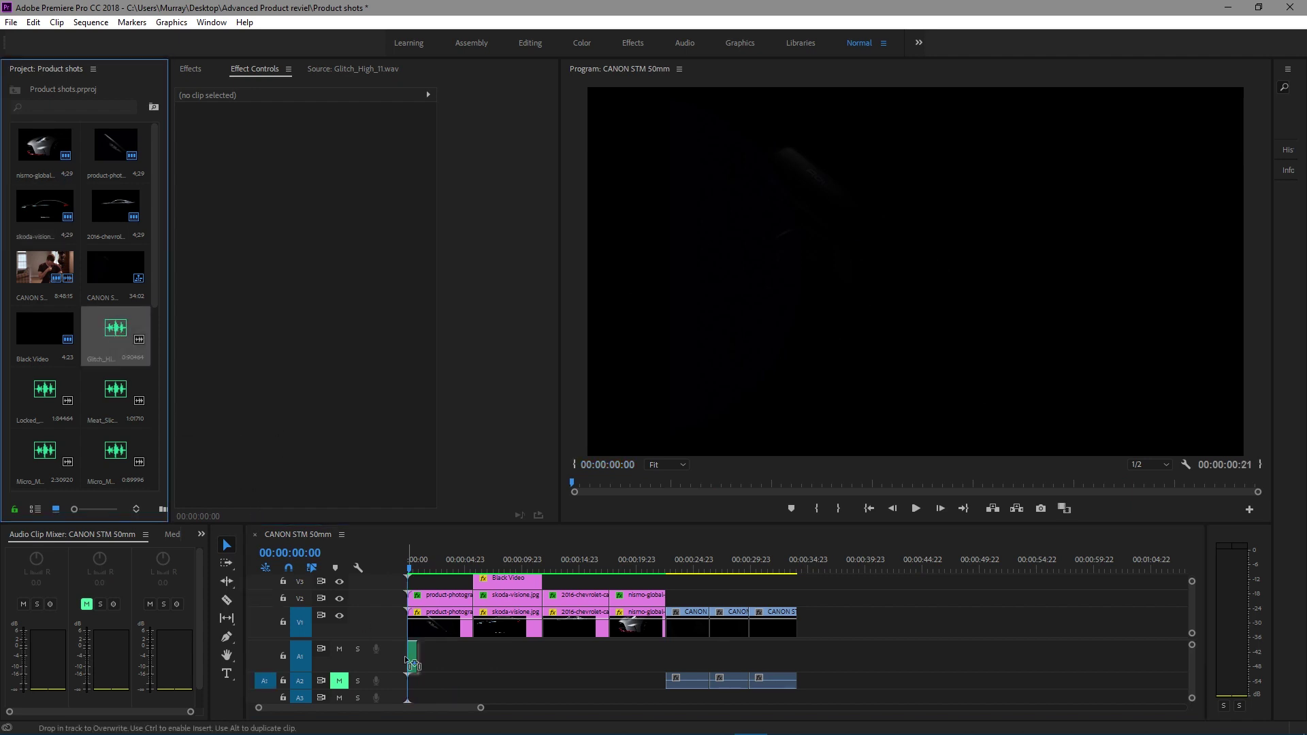
{"action": "key", "text": "equal"}
{"action": "key", "text": "equal"}
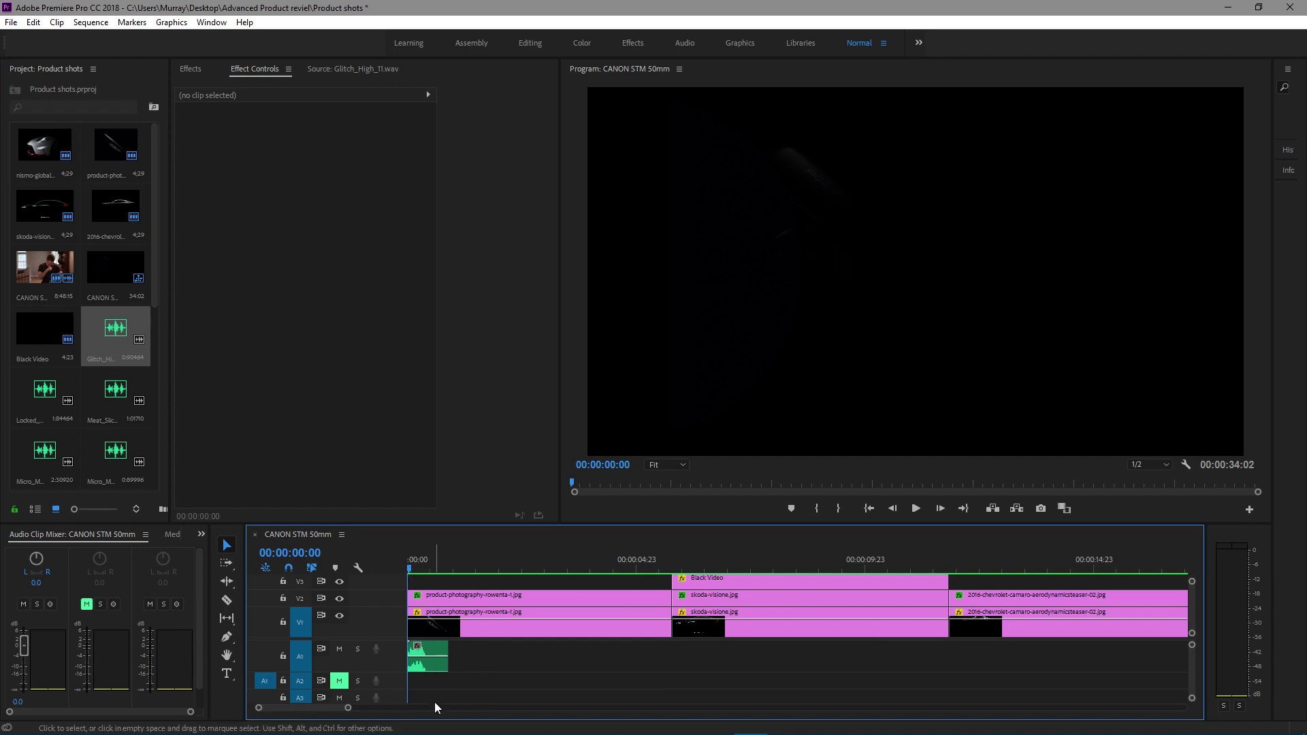
{"action": "left_click", "coordinate": [439, 668]}
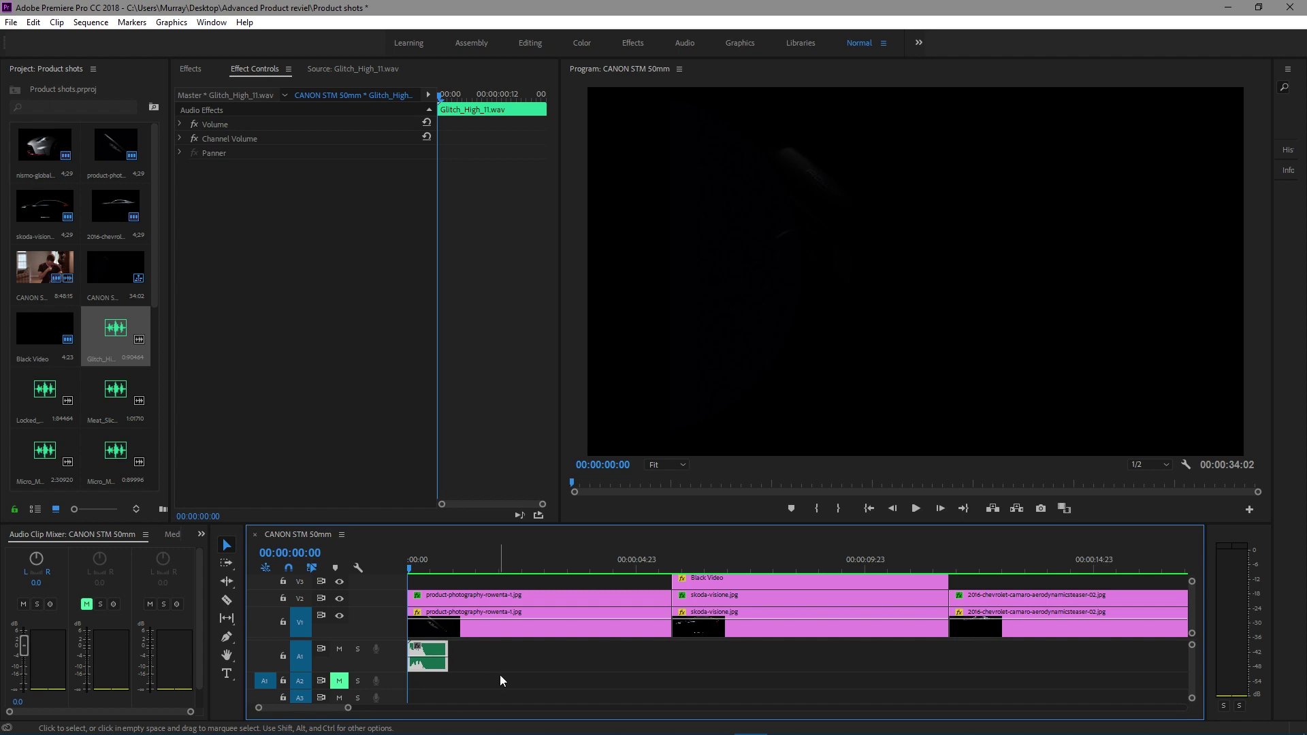
{"action": "key", "text": "space"}
{"action": "key", "text": "space"}
{"action": "key", "text": "Delete"}
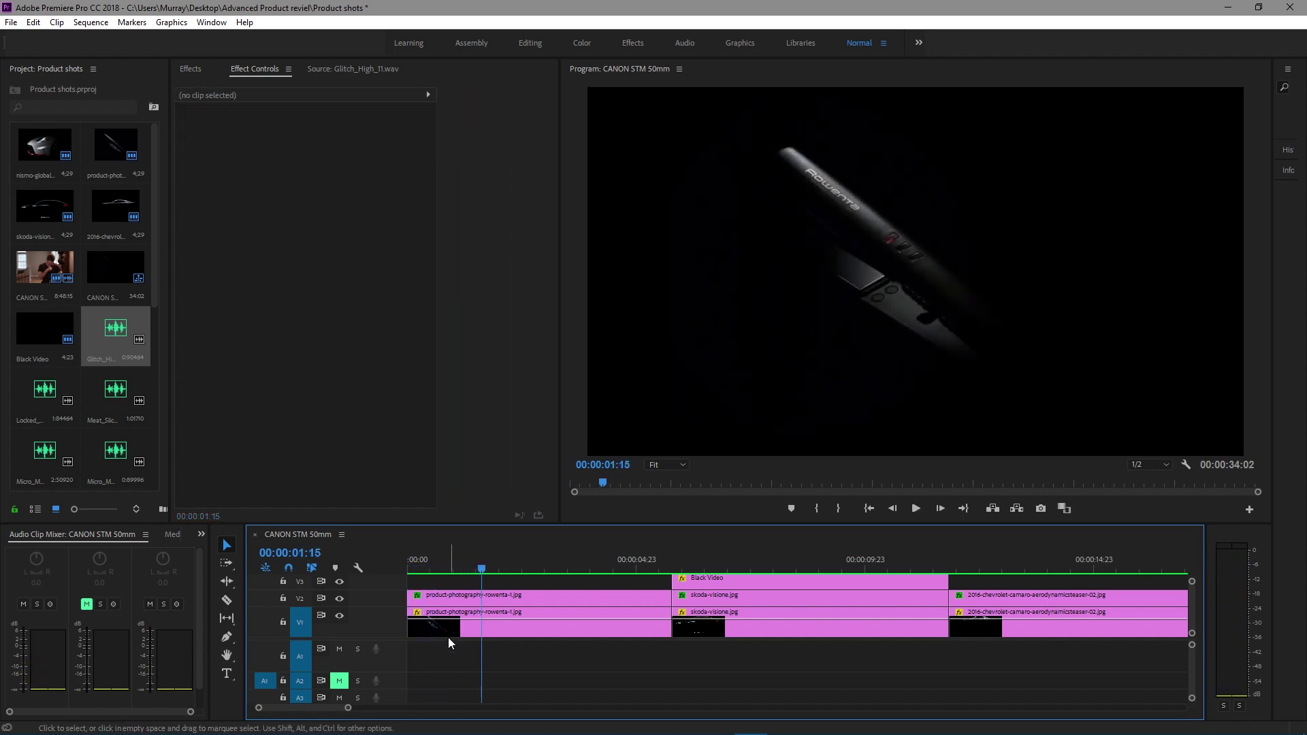
Audition the other sound effects in the project, including Meat_Slice_04.wav and Power_Wooshes_10.wav
{"action": "left_click", "coordinate": [49, 425]}
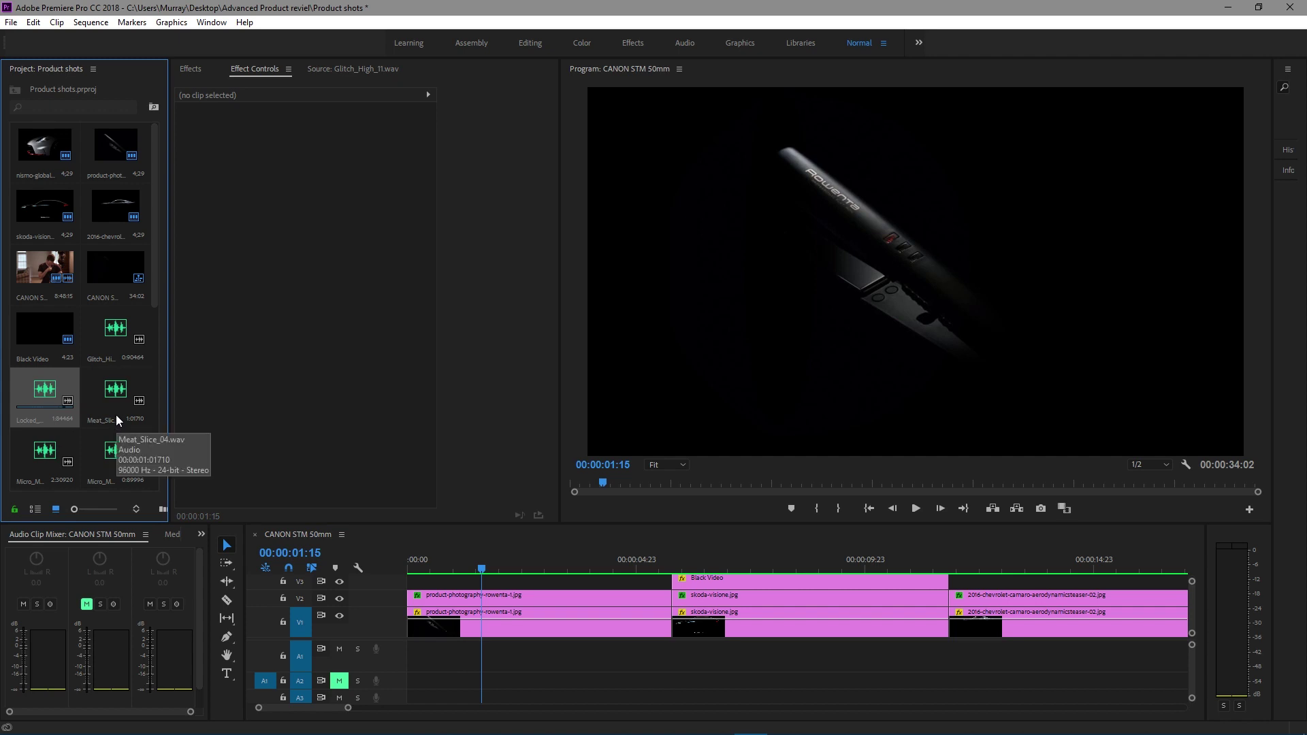
{"action": "left_click", "coordinate": [110, 391]}
{"action": "scroll", "coordinate": [109, 401], "scroll_direction": "down", "scroll_amount": 2}
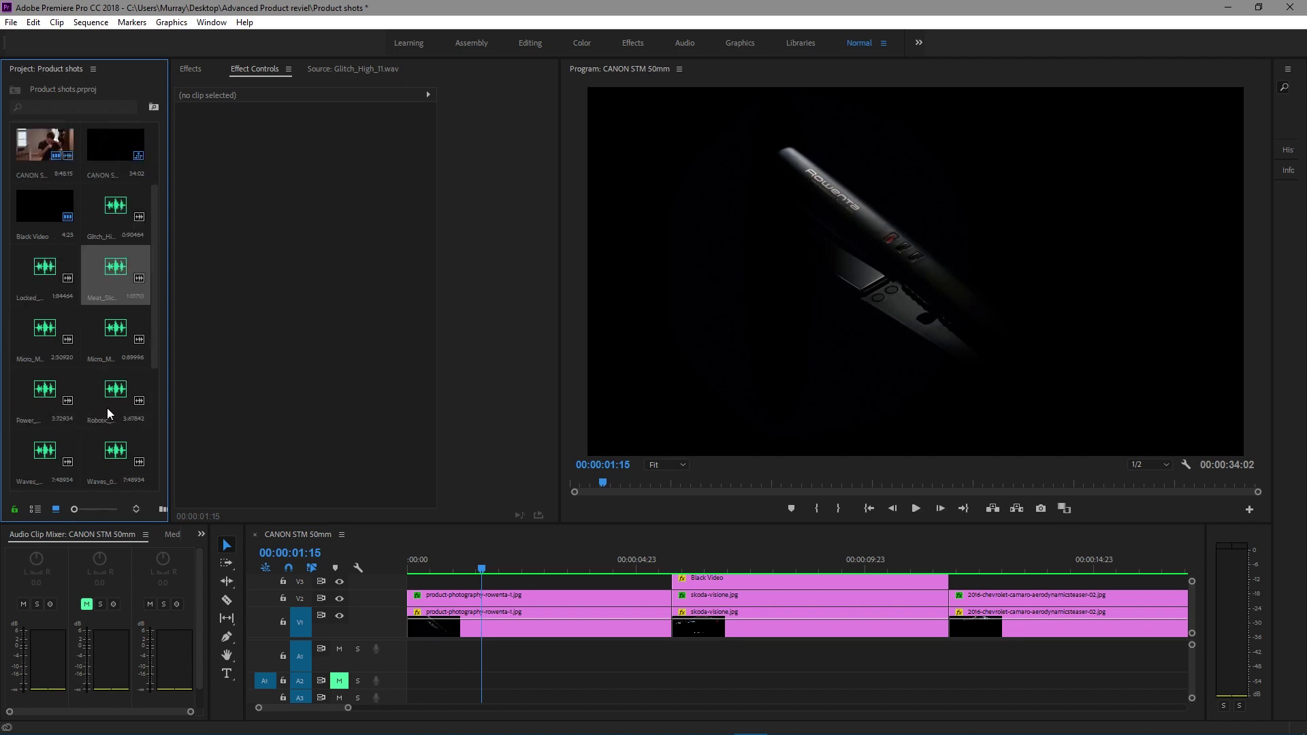
{"action": "left_click", "coordinate": [42, 343]}
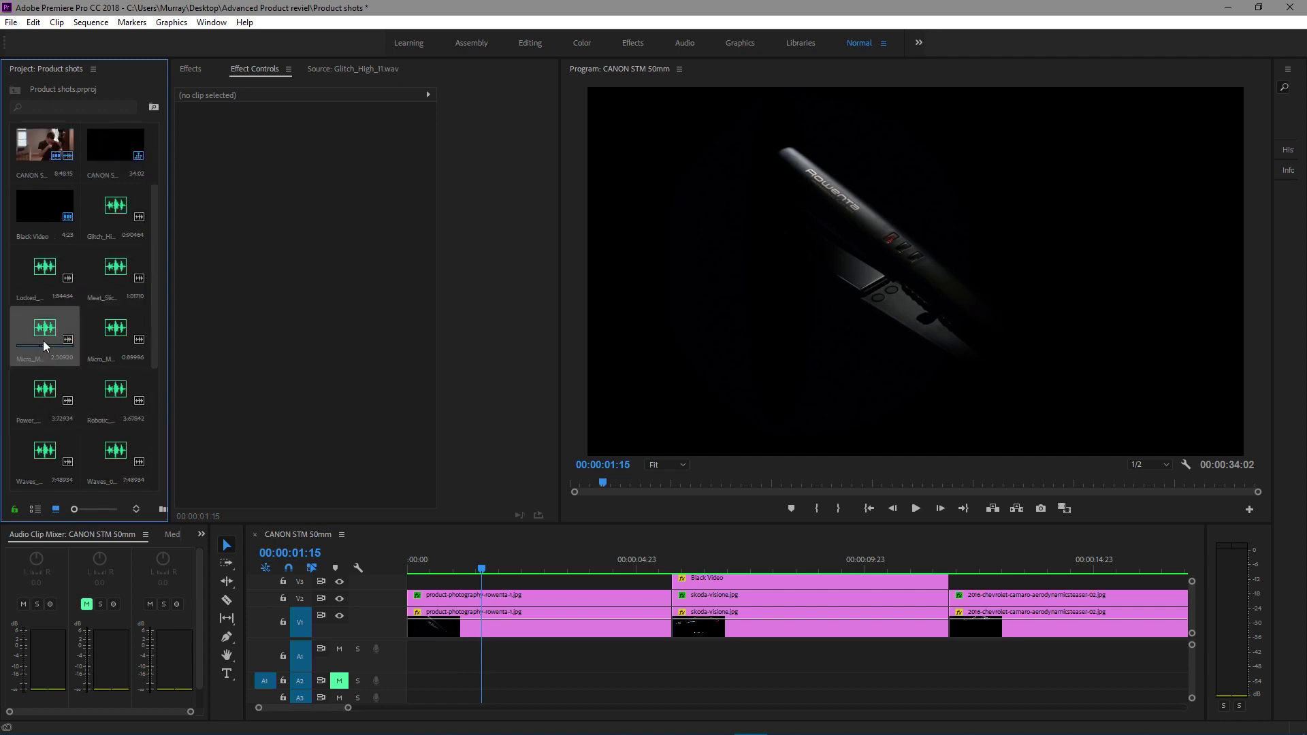
{"action": "left_click", "coordinate": [48, 398]}
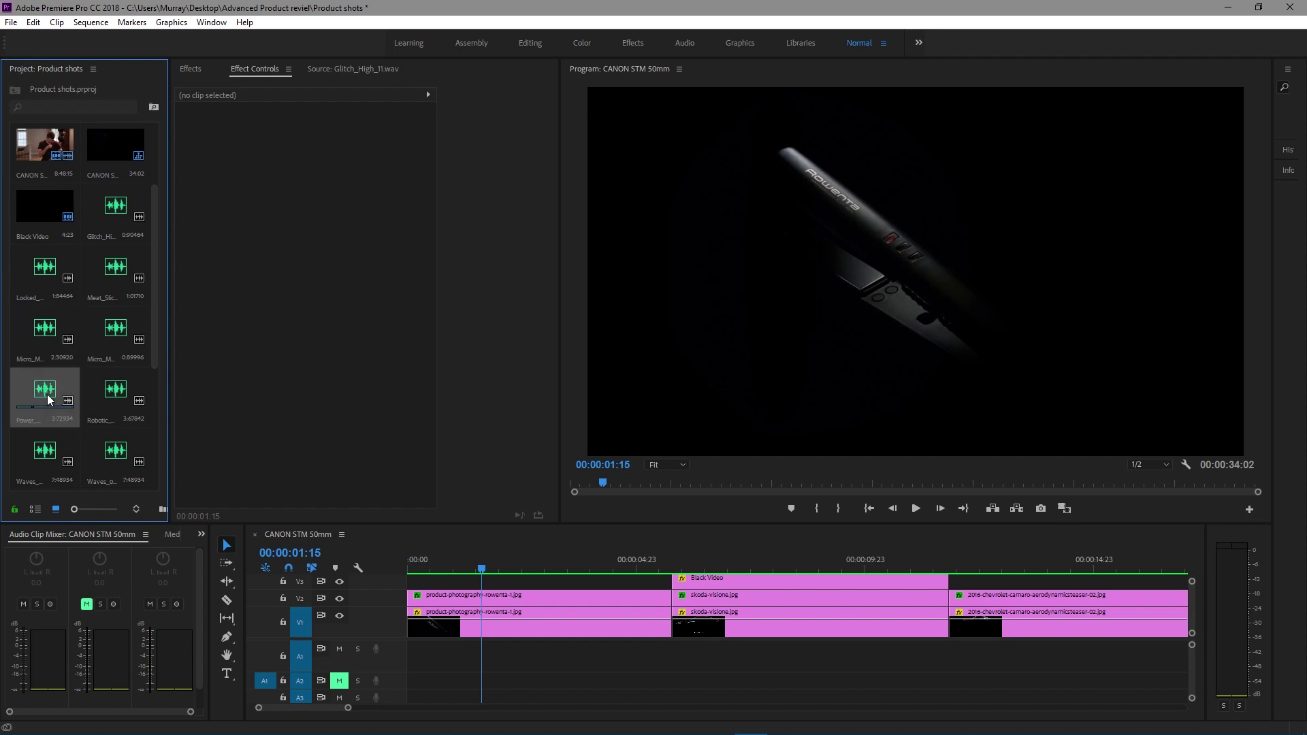
Add Power_Wooshes_10.wav to A1 at the sequence start and rate-stretch it to nearly the length of the product-photography-rowenta shot
{"action": "left_click_drag", "start_coordinate": [62, 407], "coordinate": [665, 651]}
{"action": "key", "text": "r"}
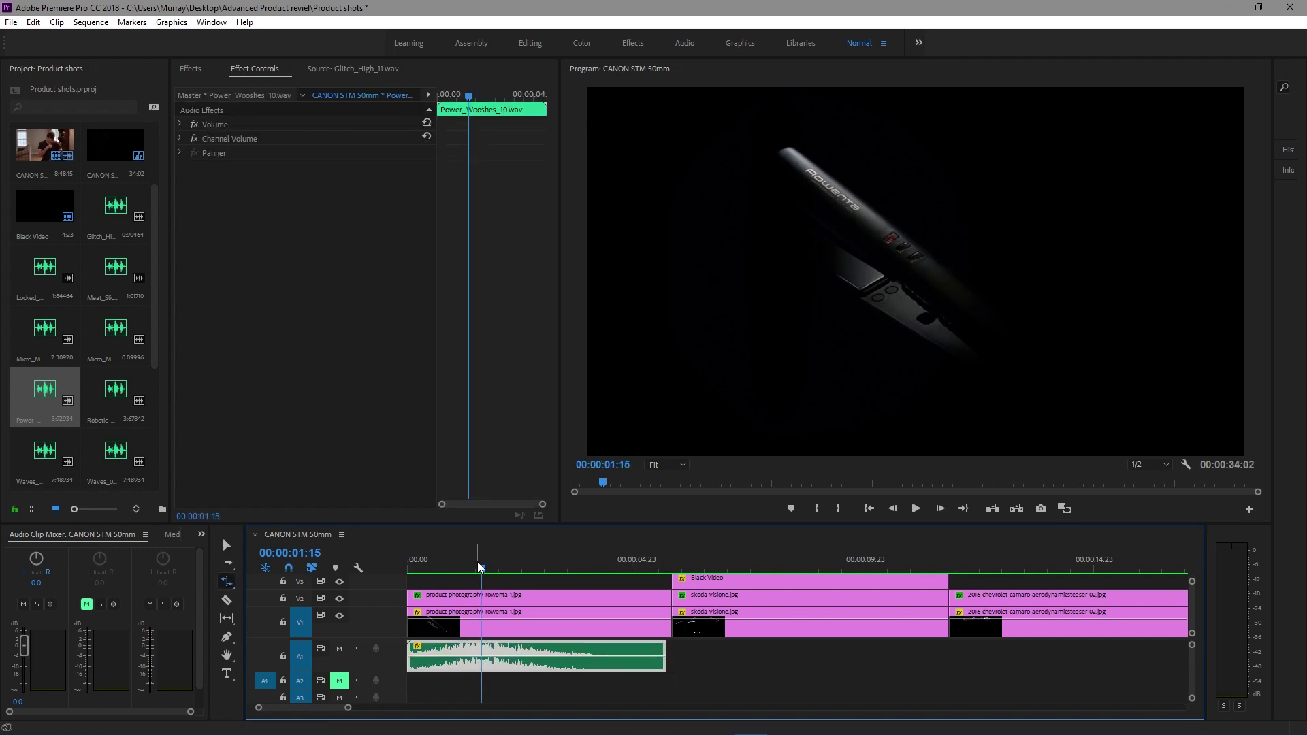
{"action": "key", "text": "Home"}
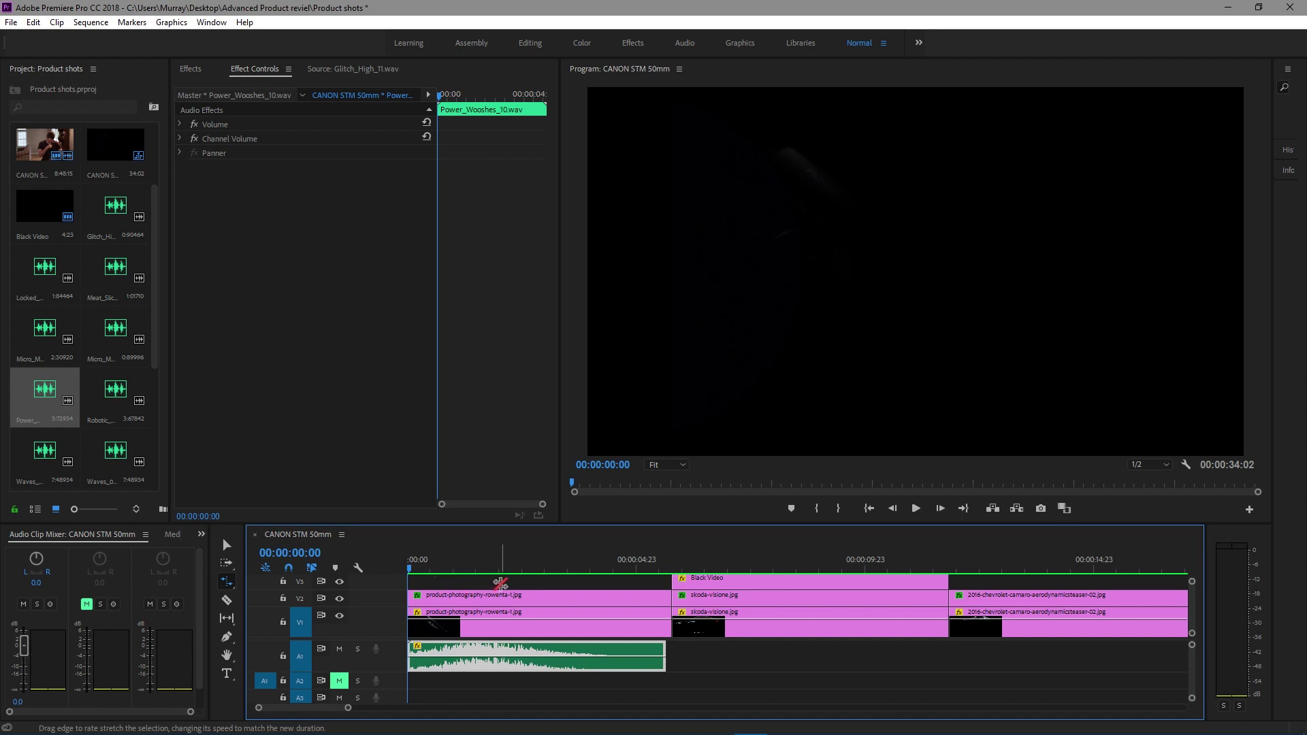
Rate-stretch Power_Wooshes_10.wav on A1 to nearly the end of the skoda-visione shot, playing it against the first shot
{"action": "key", "text": "space"}
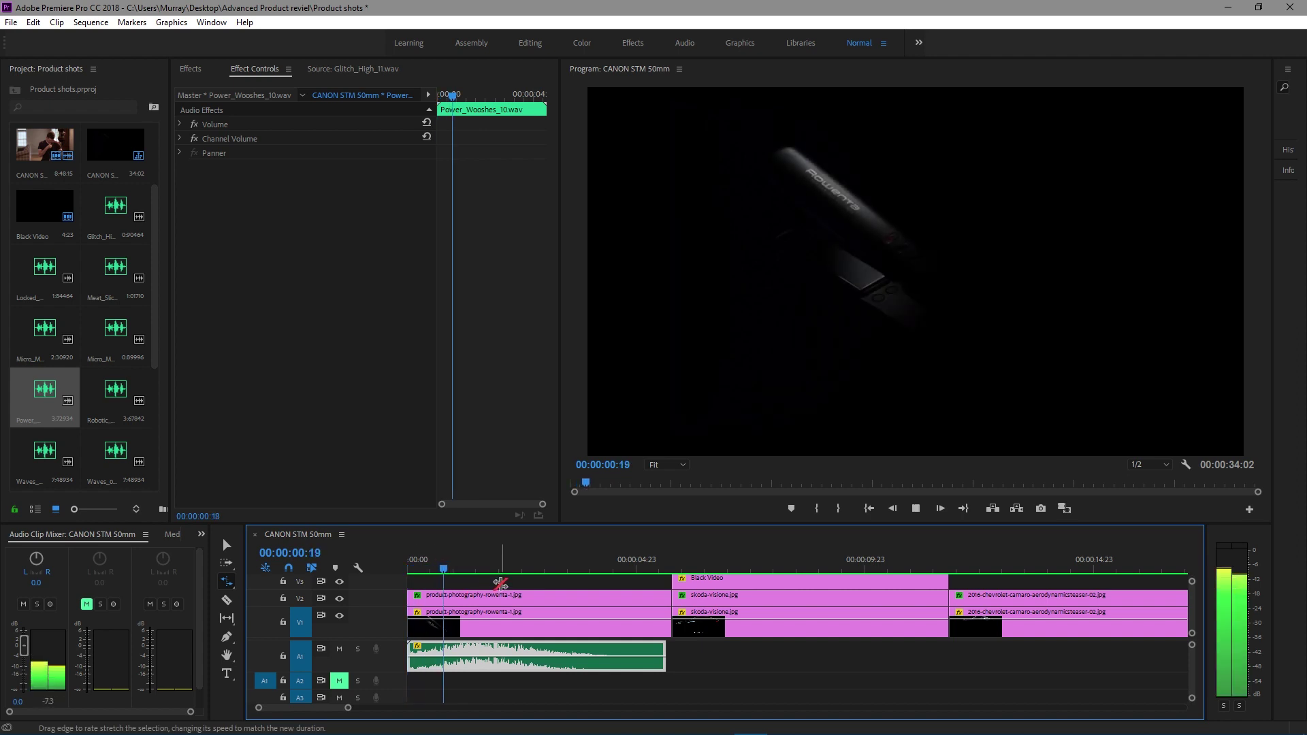
{"action": "key", "text": "space"}
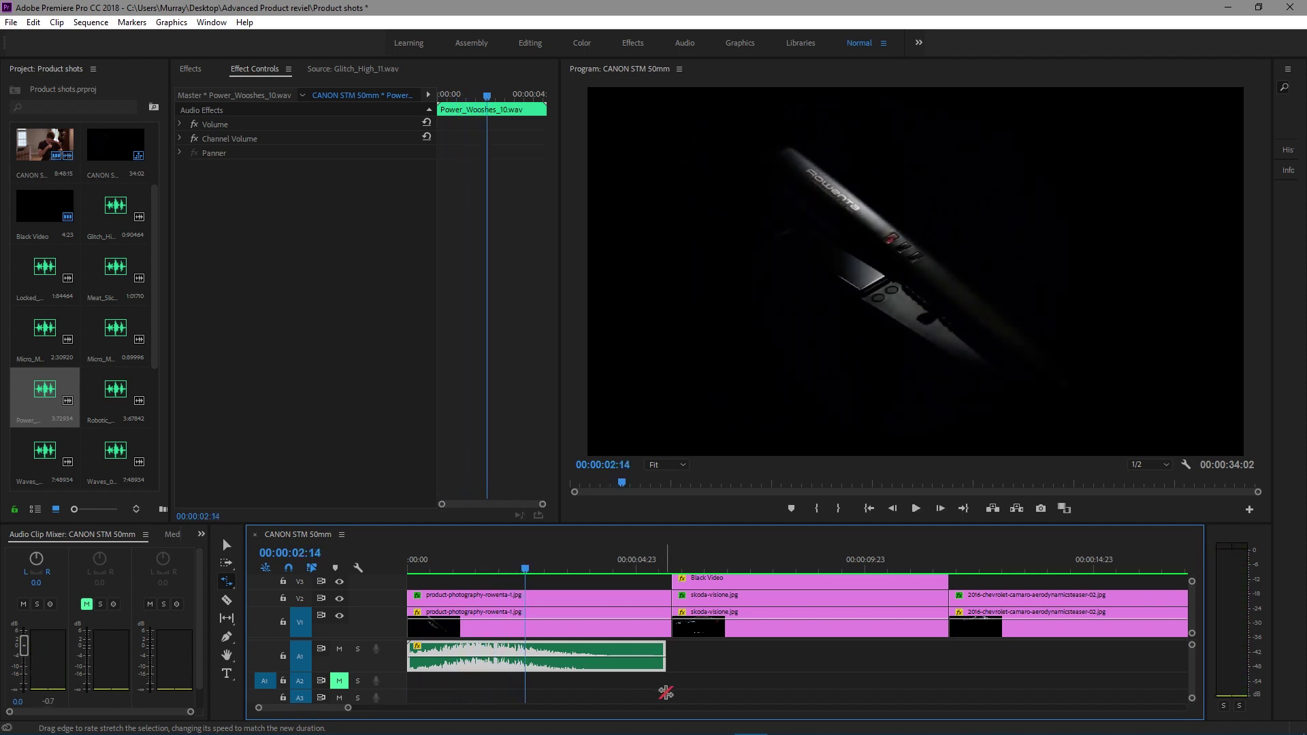
{"action": "left_click_drag", "start_coordinate": [671, 650], "coordinate": [783, 650]}
{"action": "key", "text": "Home"}
{"action": "key", "text": "space"}
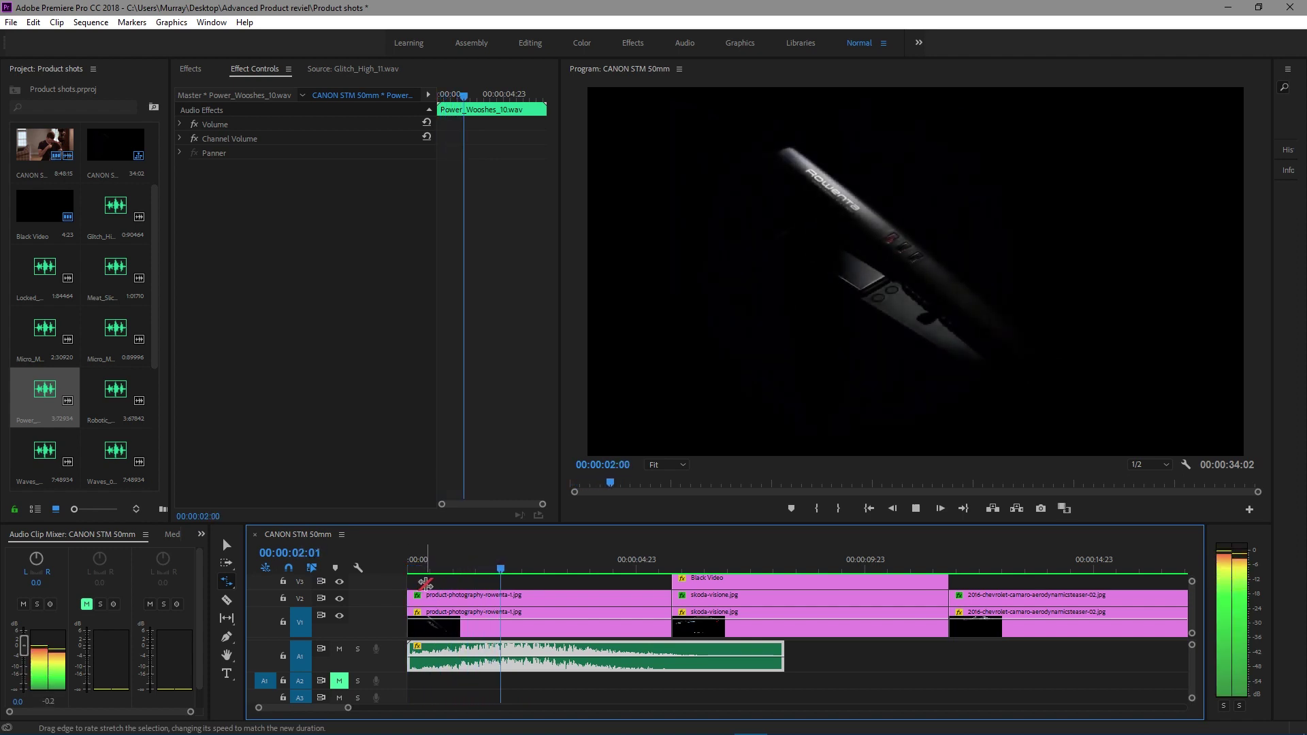
{"action": "key", "text": "space"}
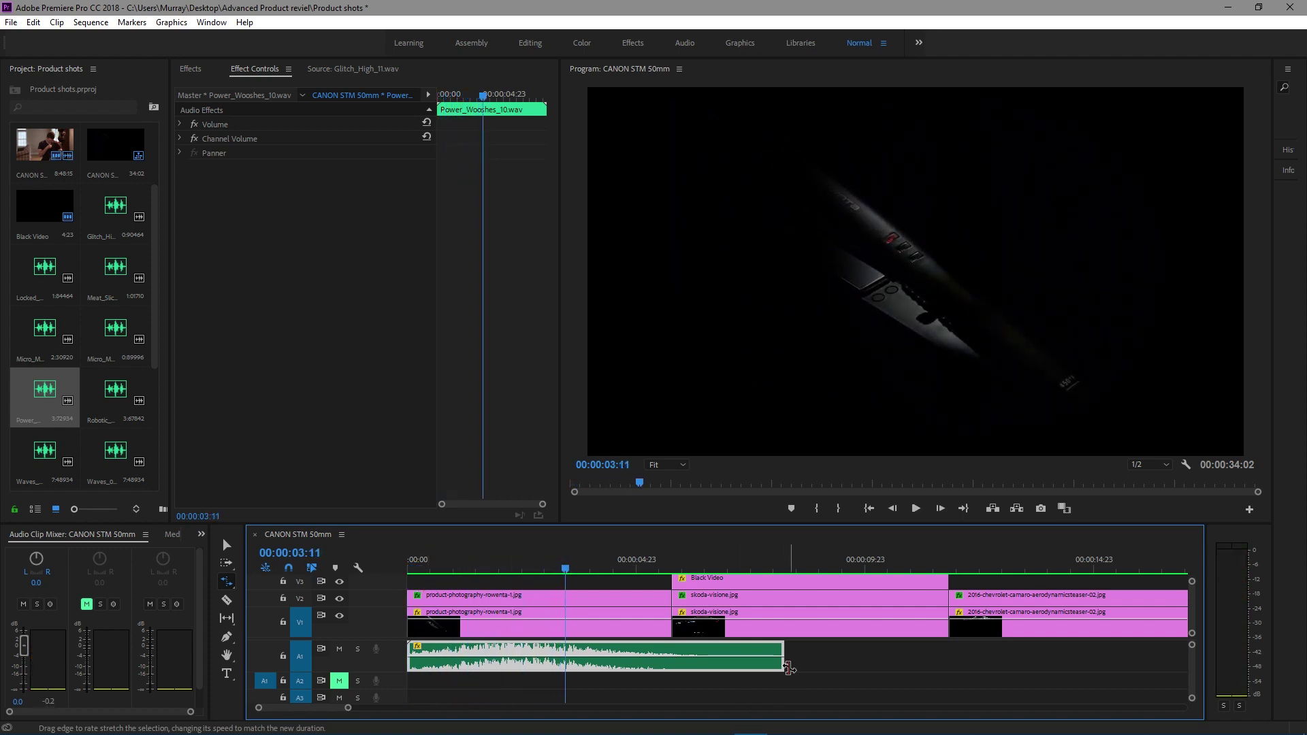
{"action": "left_click_drag", "start_coordinate": [781, 649], "coordinate": [934, 650]}
{"action": "key", "text": "Home"}
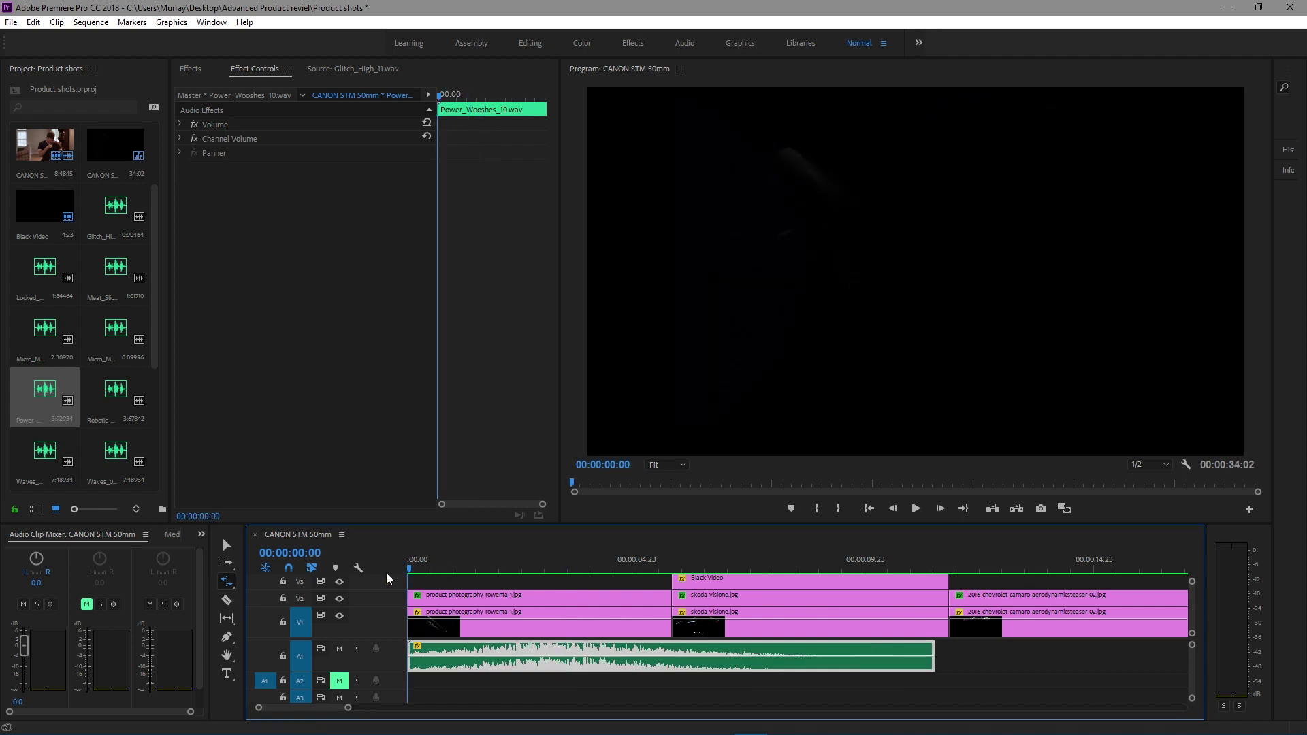
{"action": "key", "text": "space"}
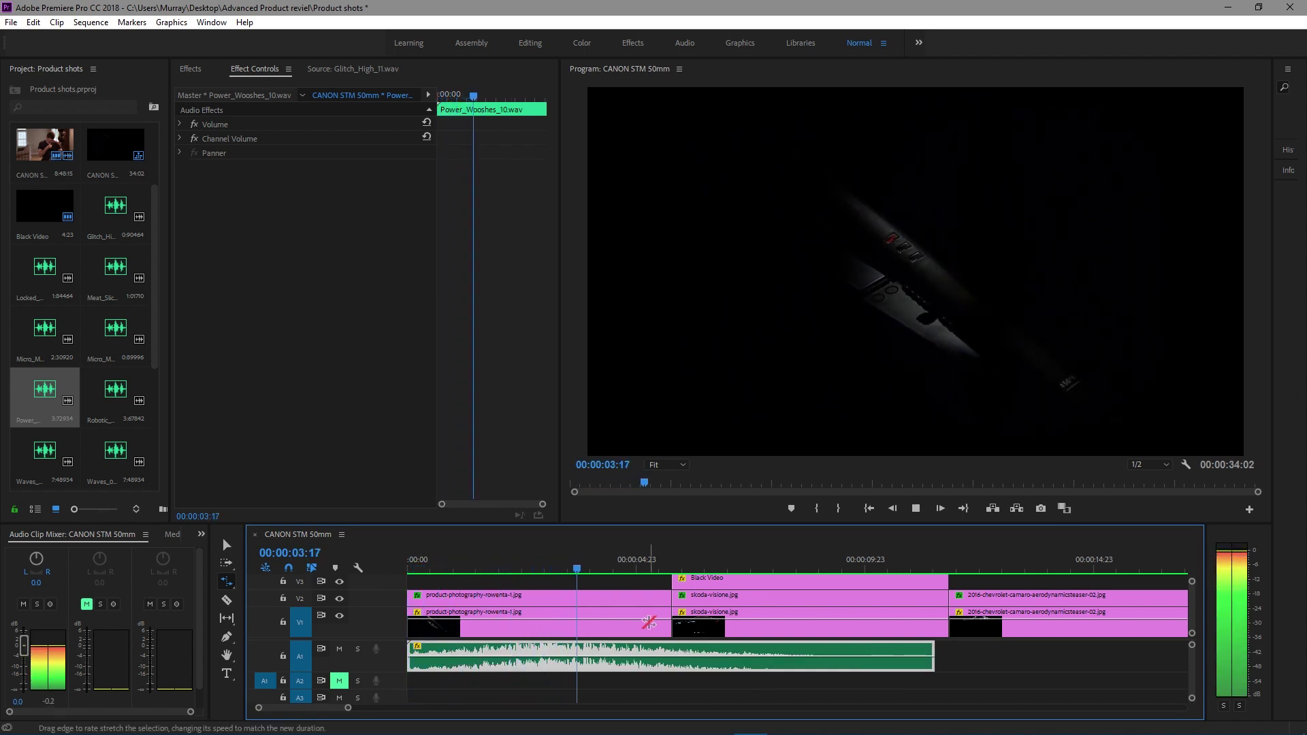
{"action": "key", "text": "space"}
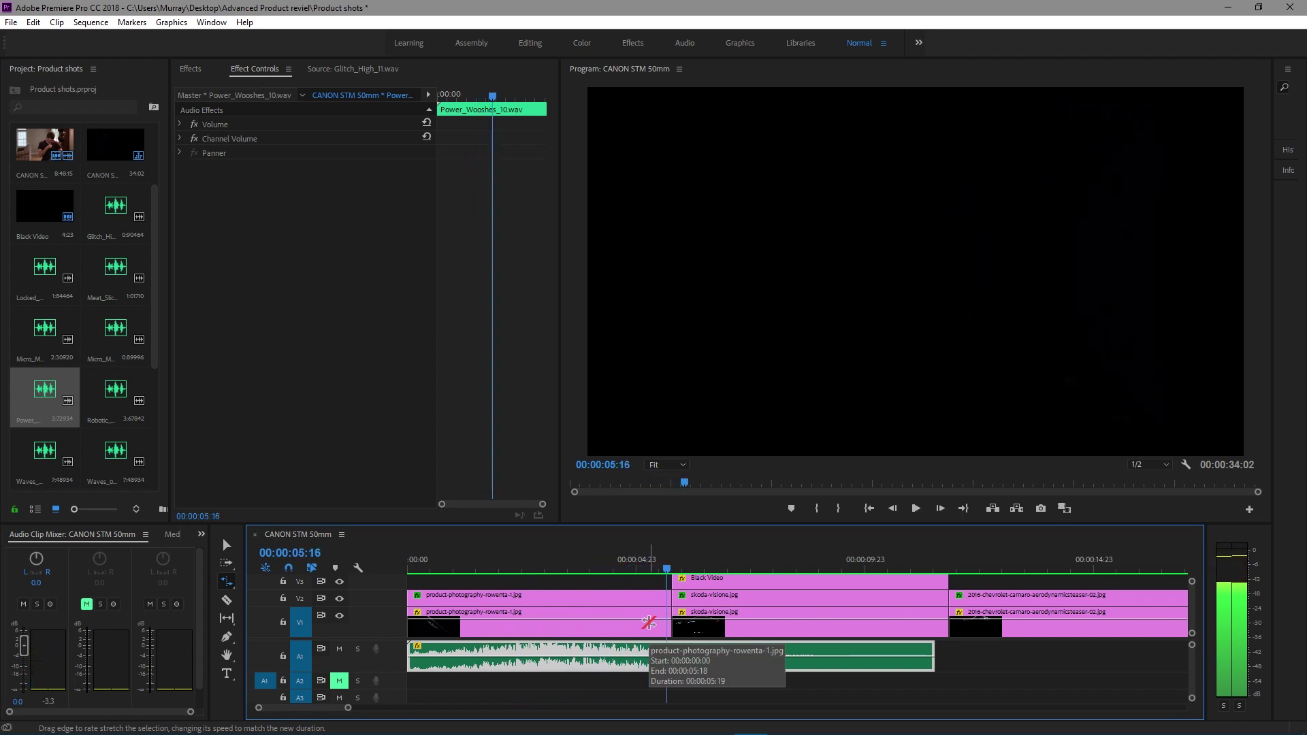
{"action": "key", "text": "space"}
Trim the end of Power_Wooshes_10.wav to just past the first shot and fade it out with the default transition
{"action": "key", "text": "v"}
{"action": "left_click_drag", "start_coordinate": [933, 656], "coordinate": [693, 659]}
{"action": "right_click", "coordinate": [693, 657]}
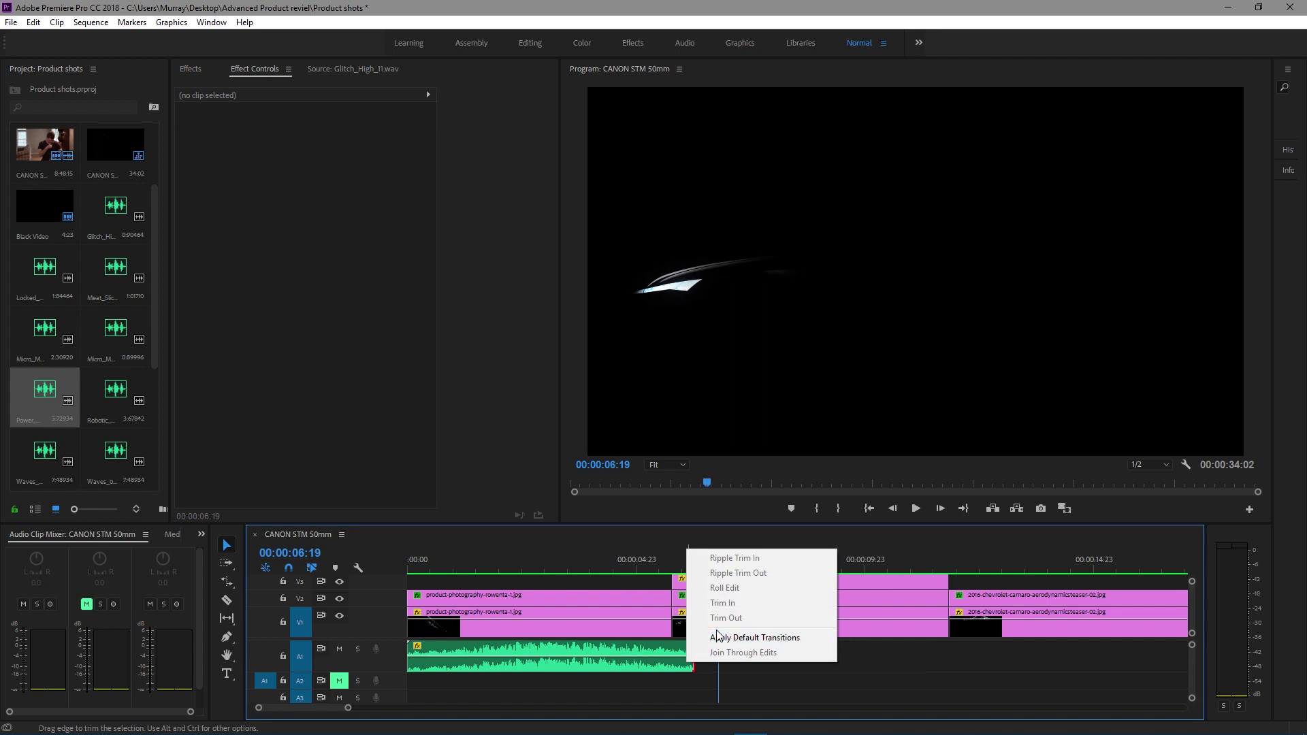
{"action": "left_click", "coordinate": [701, 640]}
{"action": "left_click", "coordinate": [587, 564]}
{"action": "key", "text": "space"}
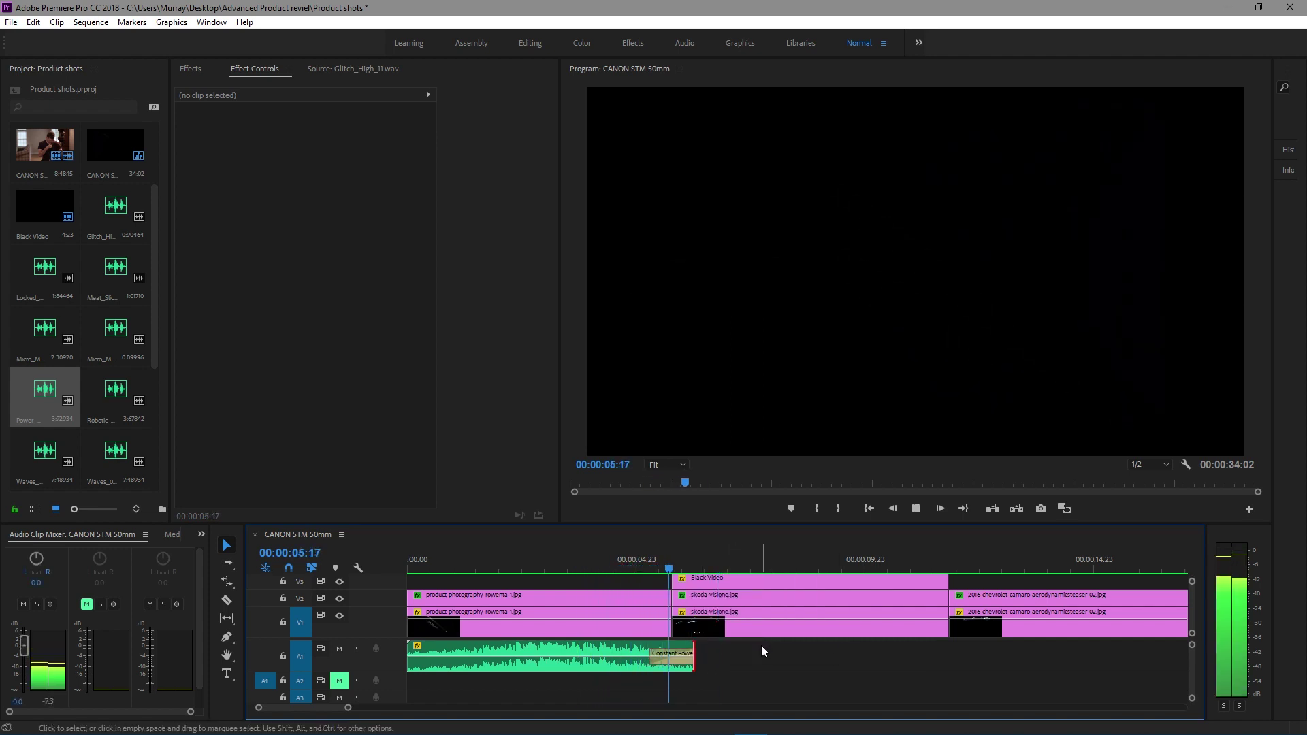
Place the playhead at 00:00:01:00 and audition more project sound effects, including the robotic, gears, attachment and air blast sounds
{"action": "left_click_drag", "start_coordinate": [656, 571], "coordinate": [452, 571]}
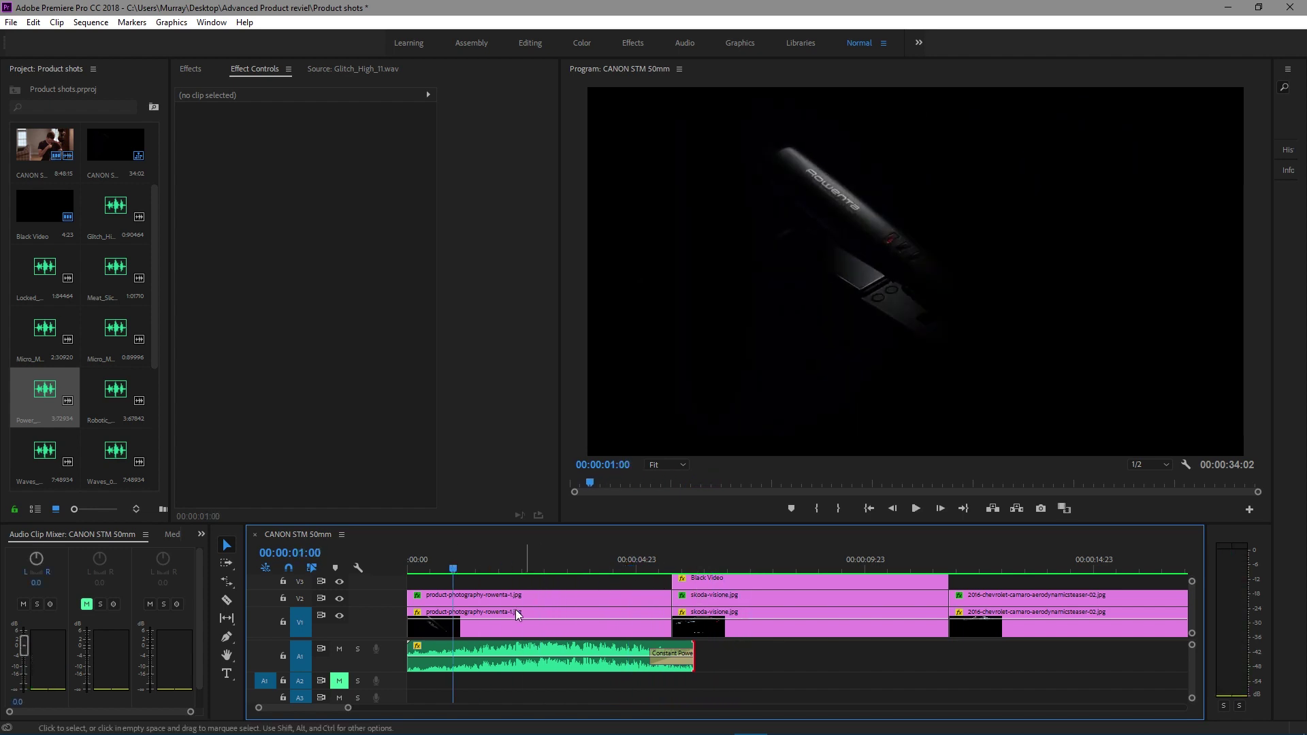
{"action": "left_click", "coordinate": [104, 409]}
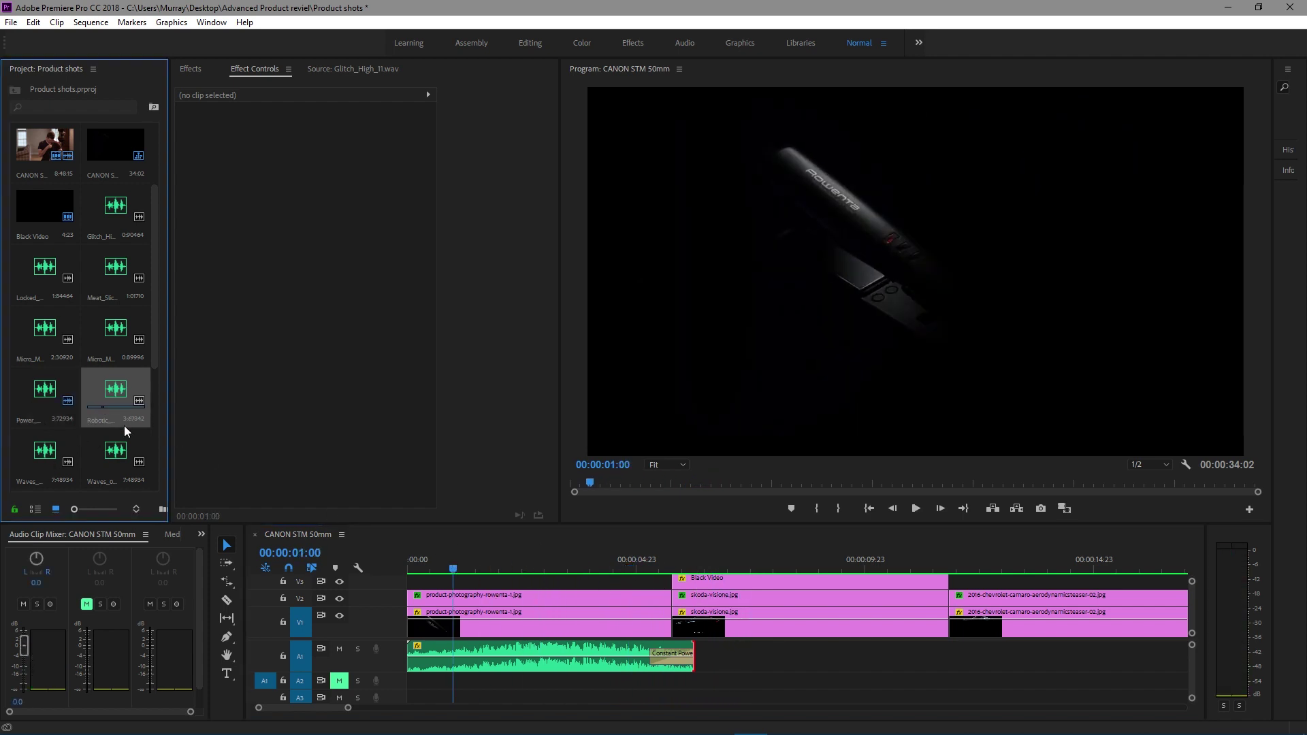
{"action": "scroll", "coordinate": [68, 451], "scroll_direction": "down", "scroll_amount": 4}
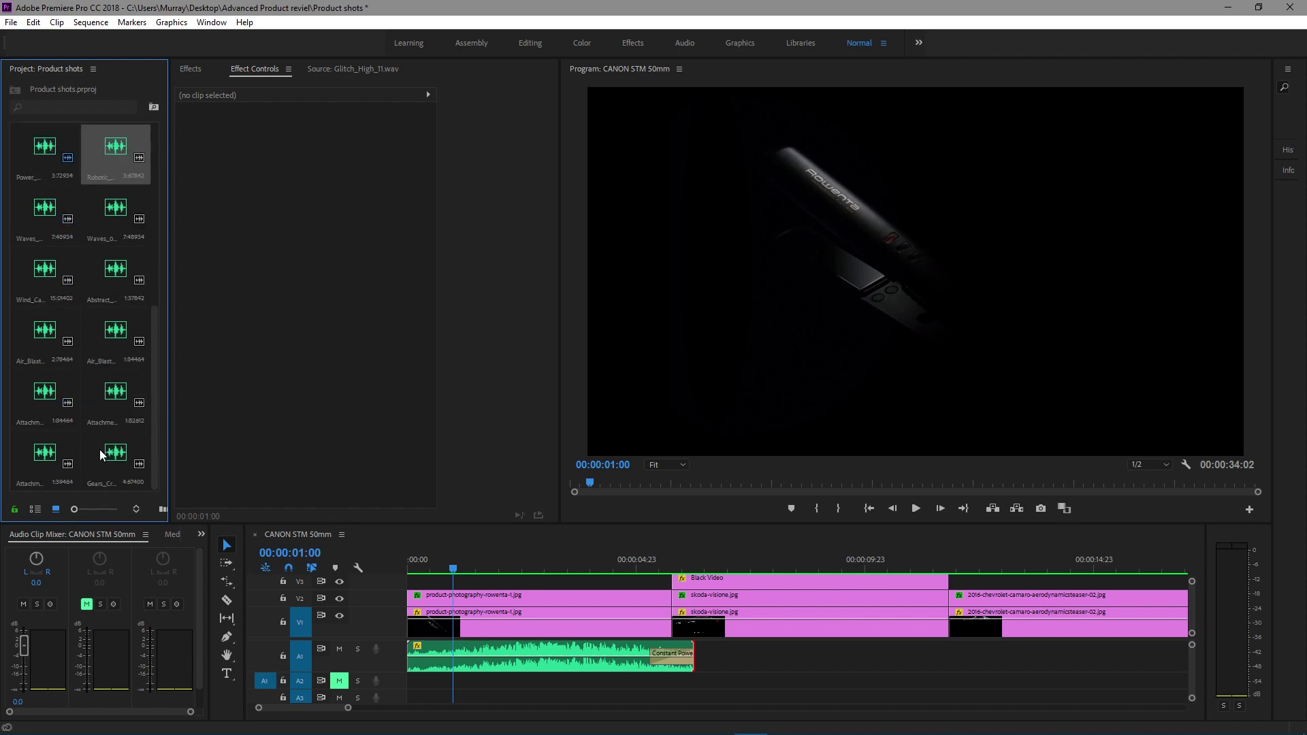
{"action": "left_click", "coordinate": [101, 454]}
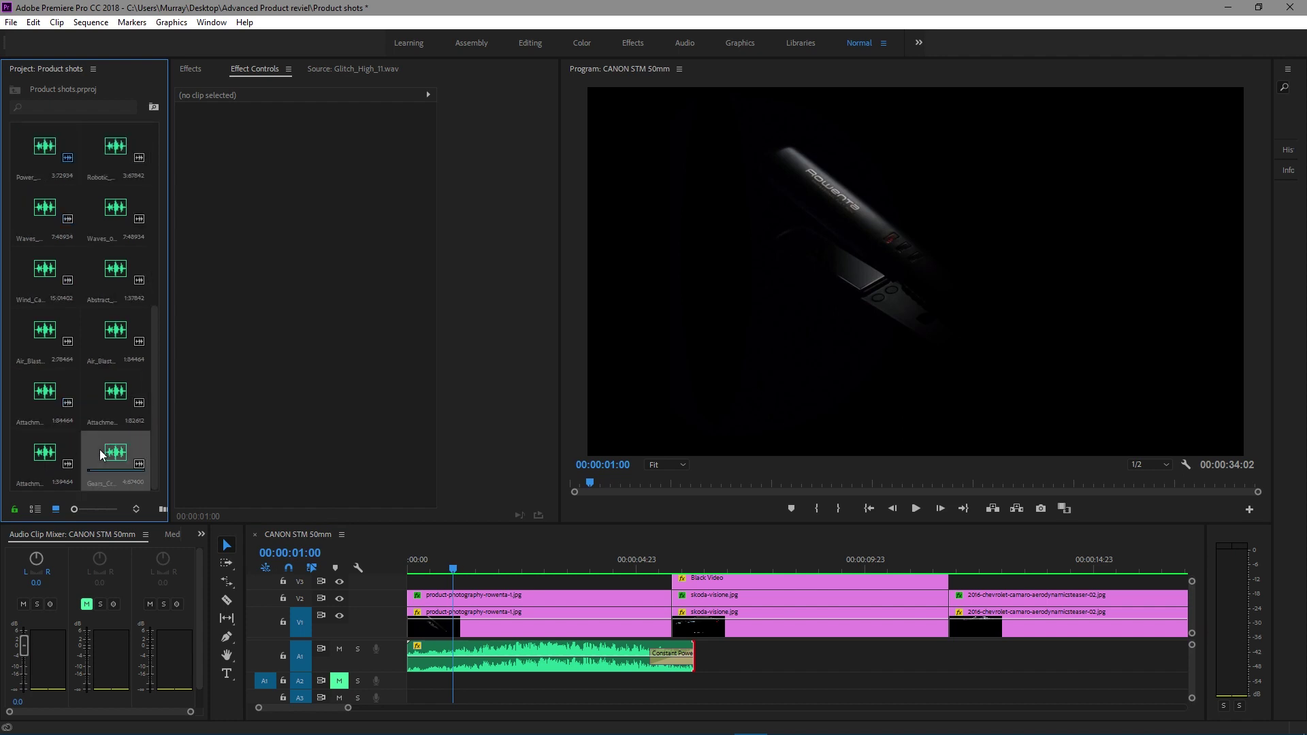
{"action": "left_click", "coordinate": [106, 405]}
{"action": "left_click", "coordinate": [29, 399]}
{"action": "left_click", "coordinate": [116, 331]}
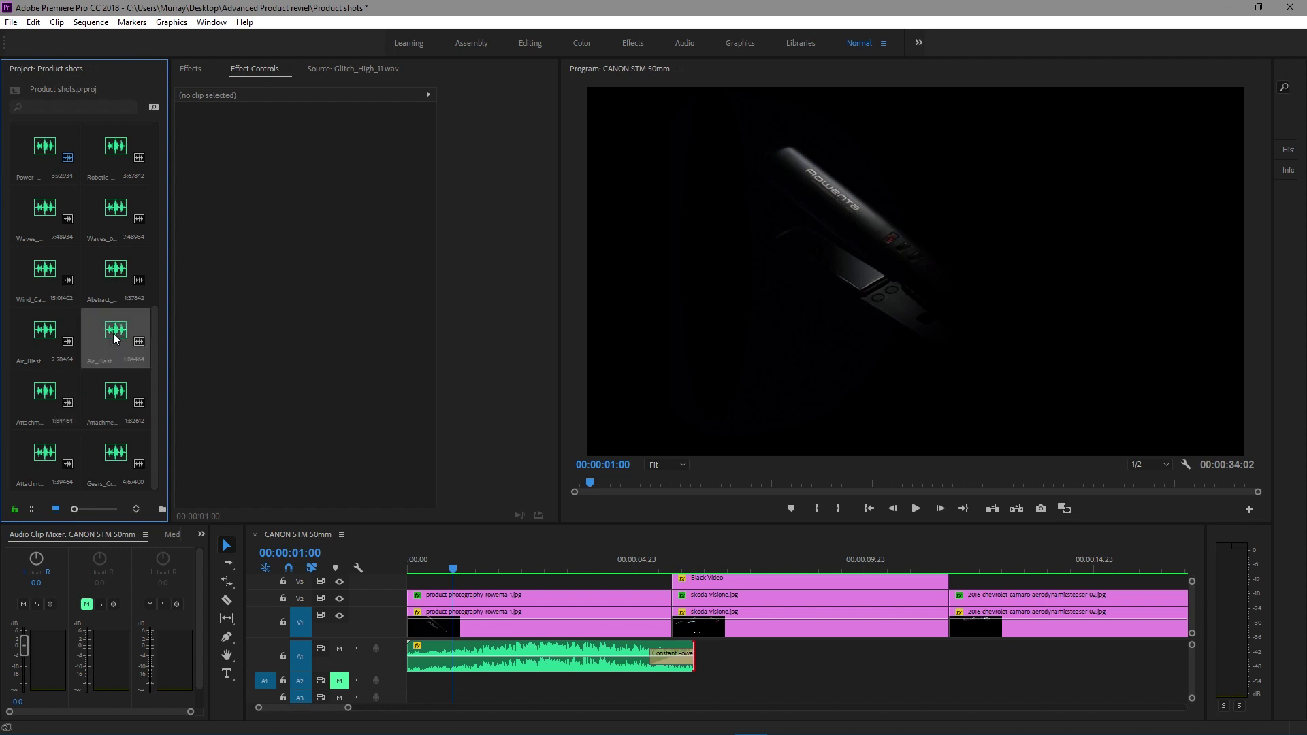
{"action": "left_click", "coordinate": [68, 327]}
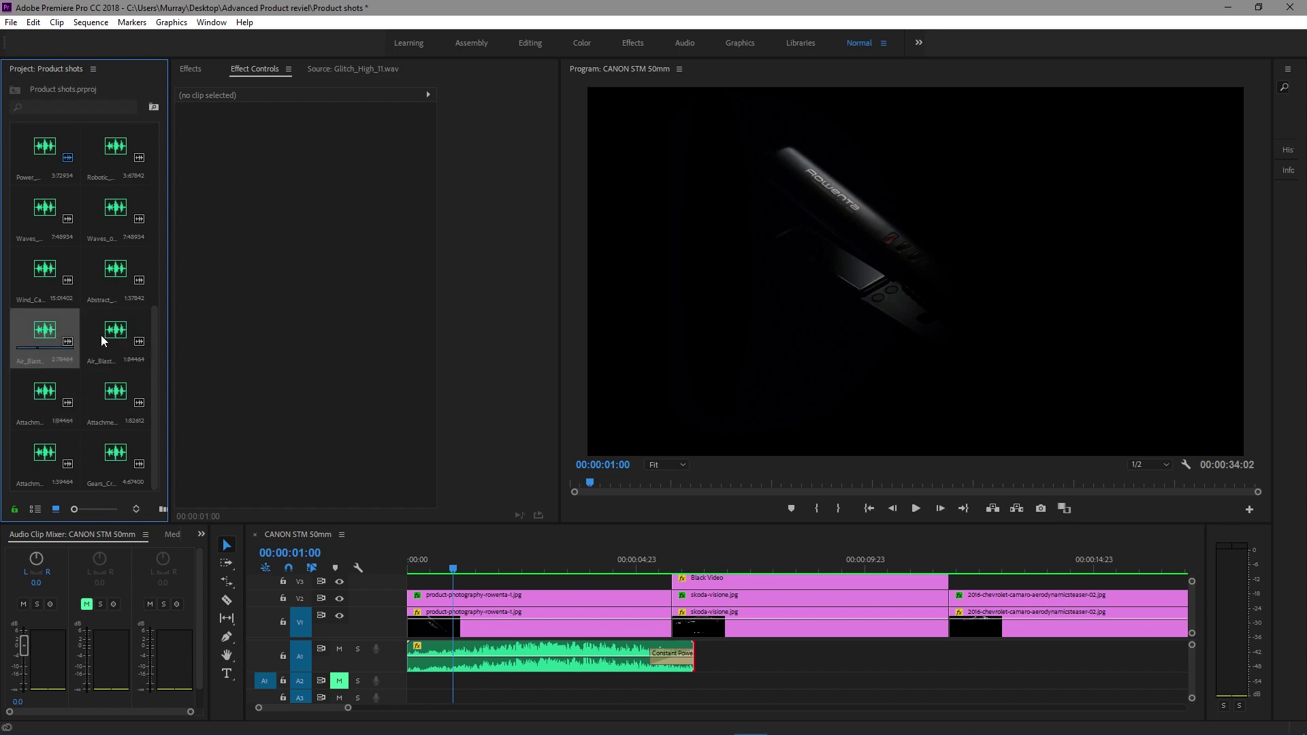
Add Air_Blast_Large_01.wav to A2 at 00:00:01:00 and unmute that track
{"action": "left_click_drag", "start_coordinate": [34, 332], "coordinate": [461, 680]}
{"action": "scroll", "coordinate": [347, 683], "scroll_direction": "down", "scroll_amount": 2}
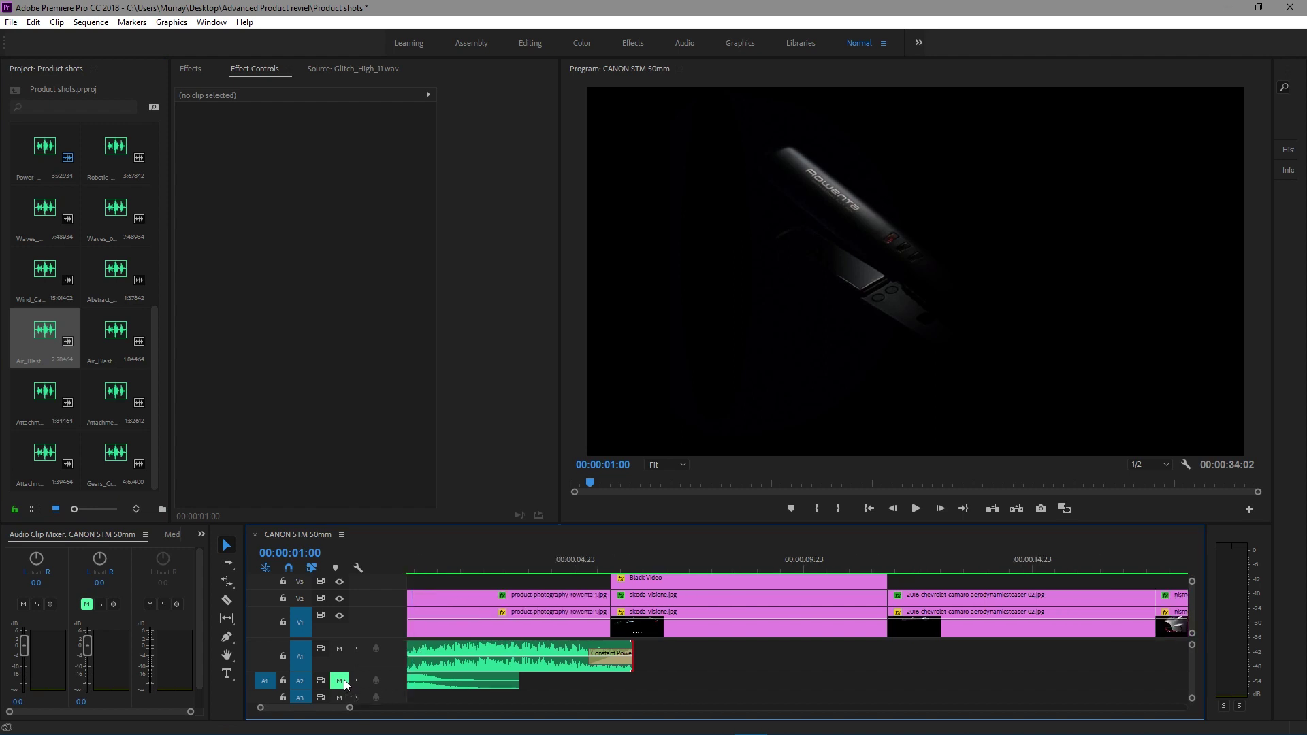
{"action": "left_click", "coordinate": [340, 682]}
Delete the three CANON STM 50mm audio clips from A2 and return to the sequence start
{"action": "key", "text": "minus"}
{"action": "key", "text": "minus"}
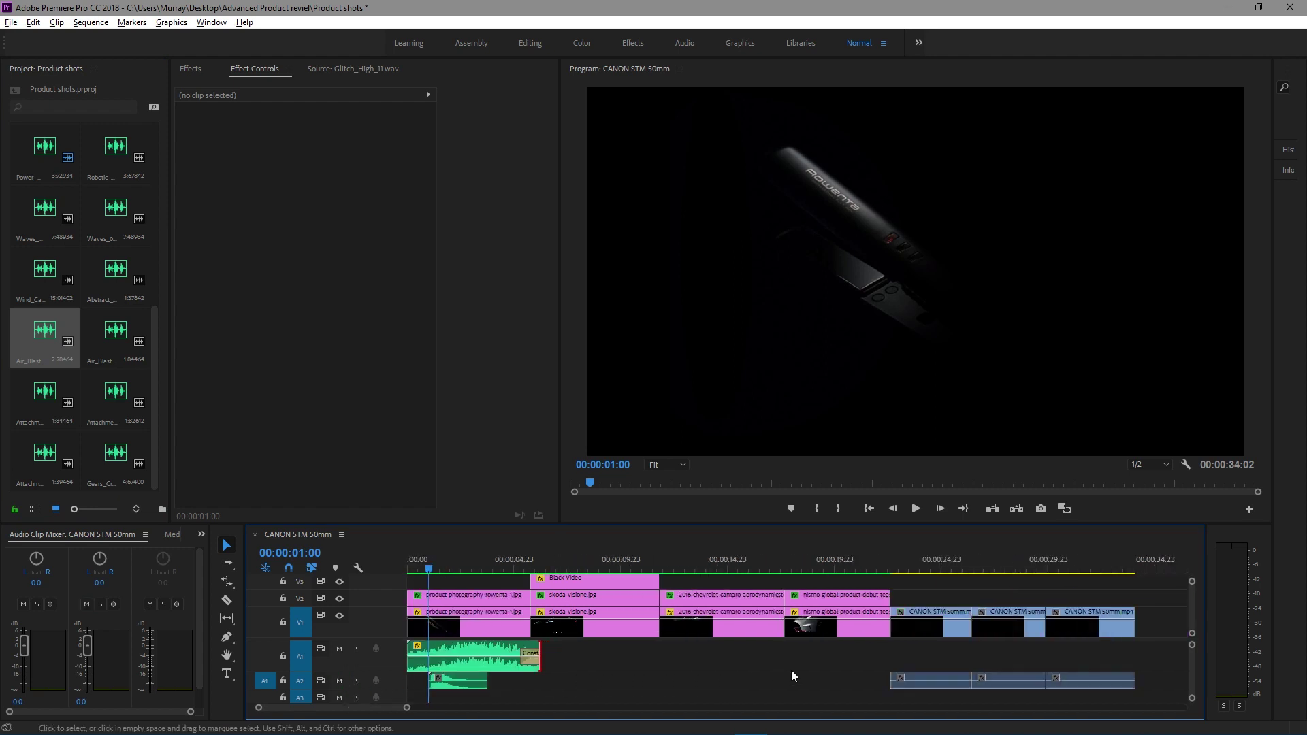
{"action": "left_click_drag", "start_coordinate": [704, 674], "coordinate": [843, 691]}
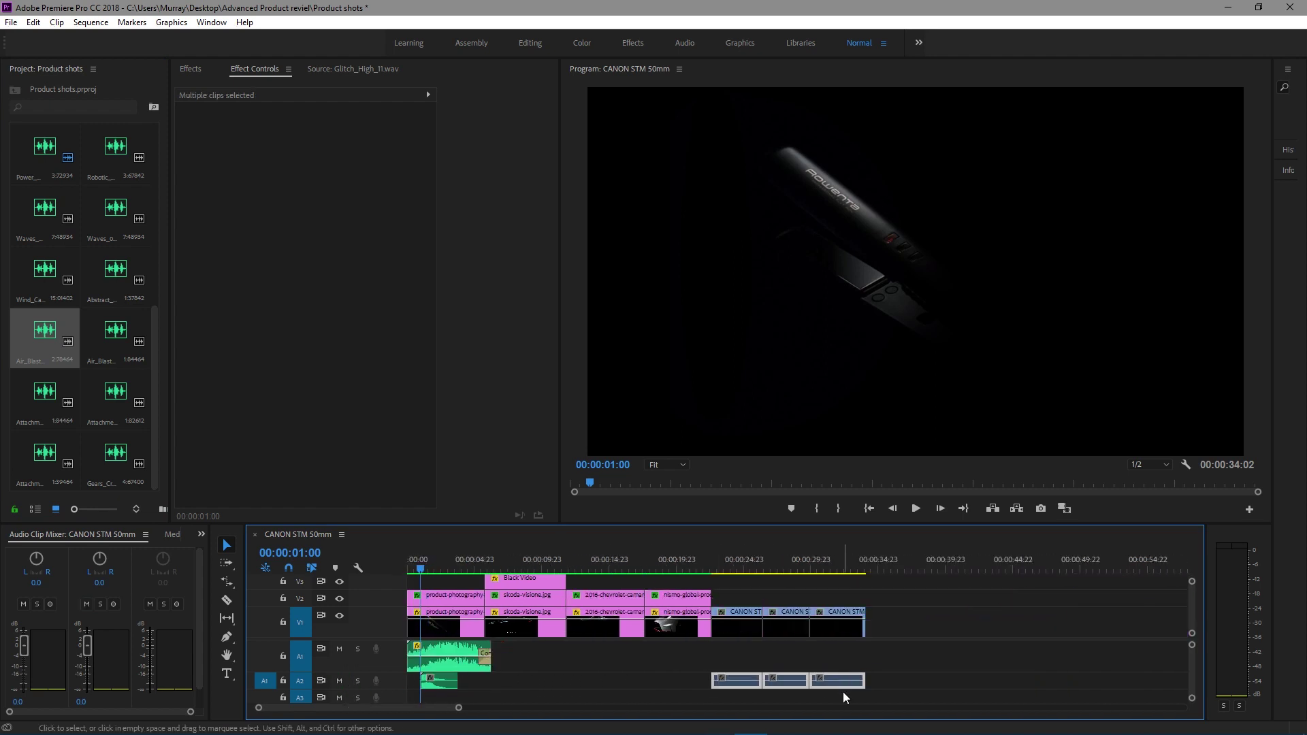
{"action": "key", "text": "Delete"}
{"action": "left_click", "coordinate": [408, 569]}
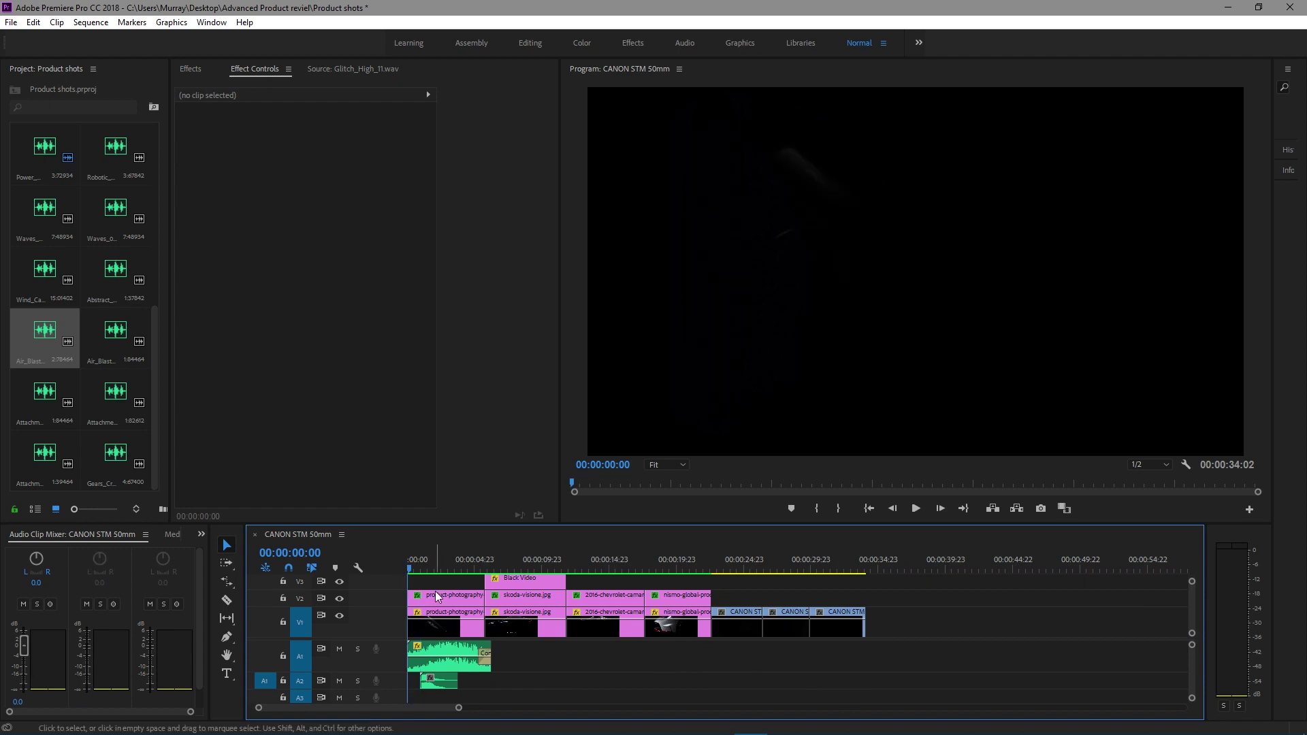
Select Air_Blast_Large_01.wav on A2 and make the timeline panel taller to show all audio tracks
{"action": "key", "text": "equal"}
{"action": "key", "text": "equal"}
{"action": "key", "text": "equal"}
{"action": "left_click", "coordinate": [602, 682]}
{"action": "double_click", "coordinate": [367, 689]}
{"action": "left_click_drag", "start_coordinate": [397, 525], "coordinate": [392, 371]}
{"action": "left_click_drag", "start_coordinate": [378, 521], "coordinate": [378, 473]}
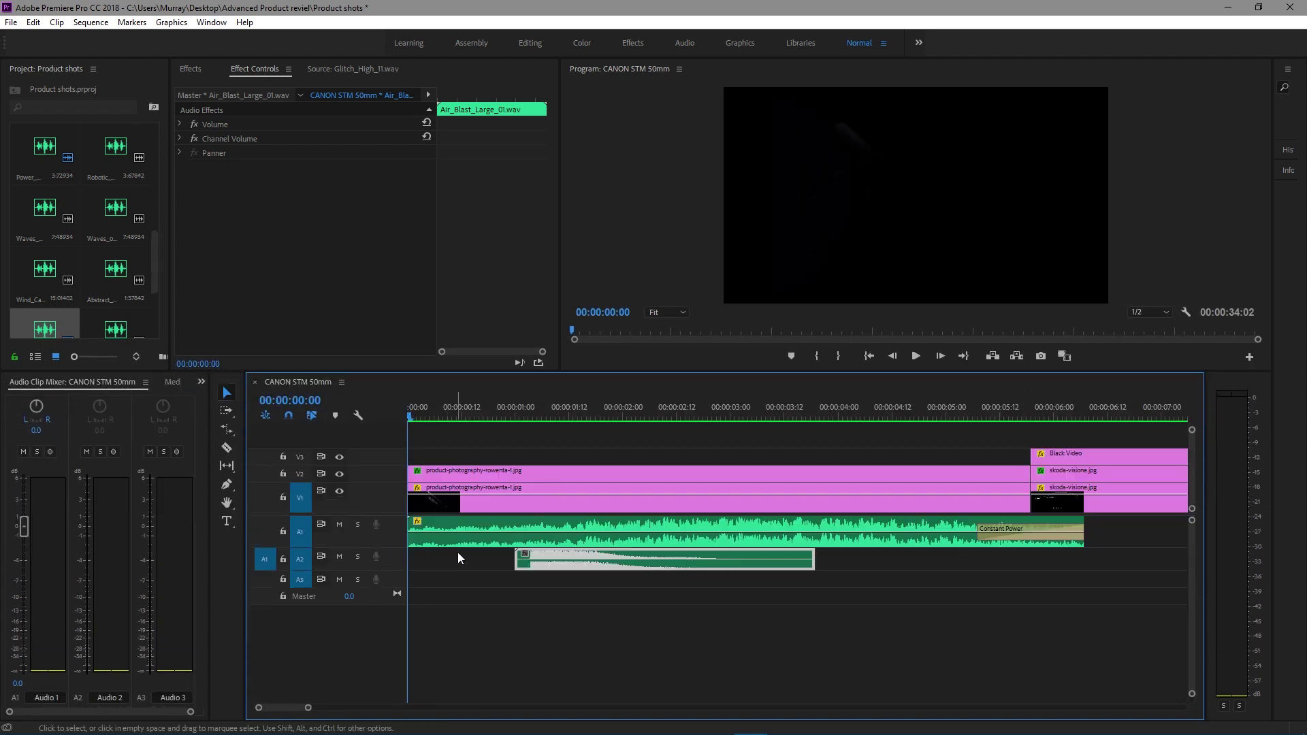
Adjust the gain of Air_Blast_Large_01.wav, bringing it down by 20 dB, and play it from 00:00:01:03
{"action": "left_click", "coordinate": [528, 411]}
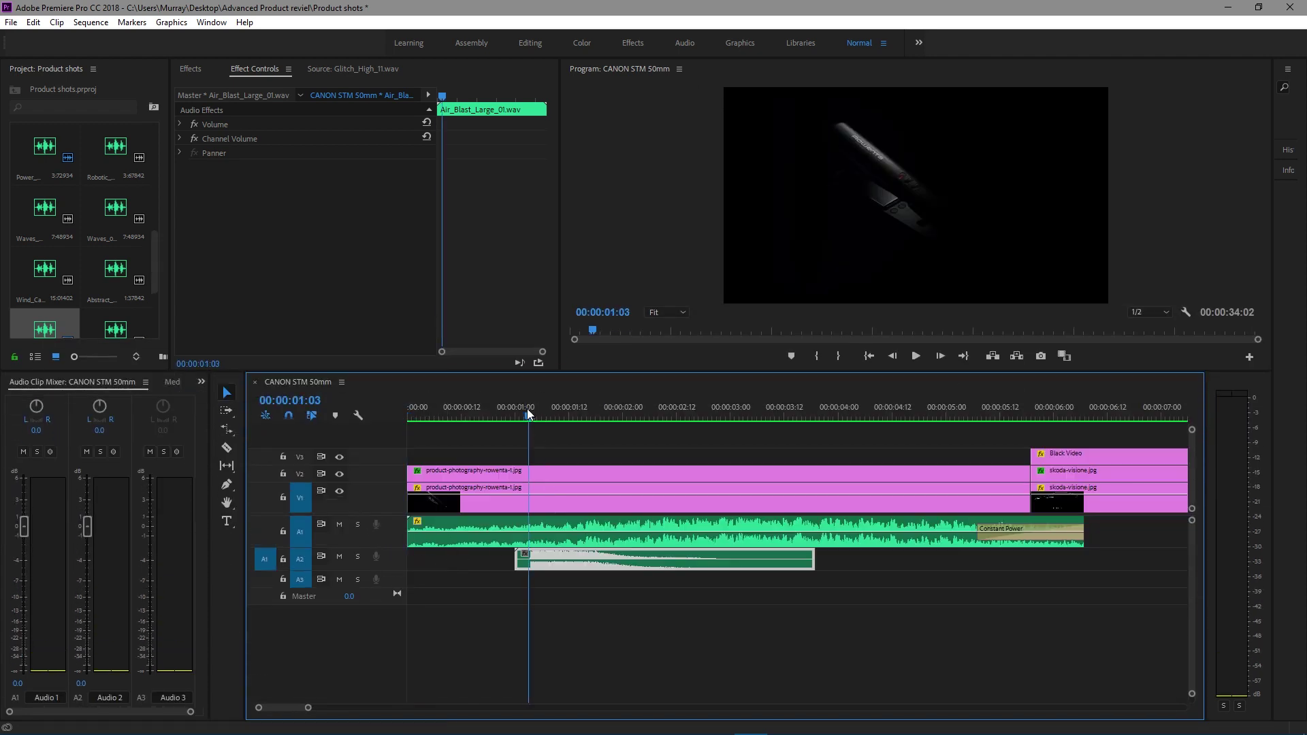
{"action": "key", "text": "g"}
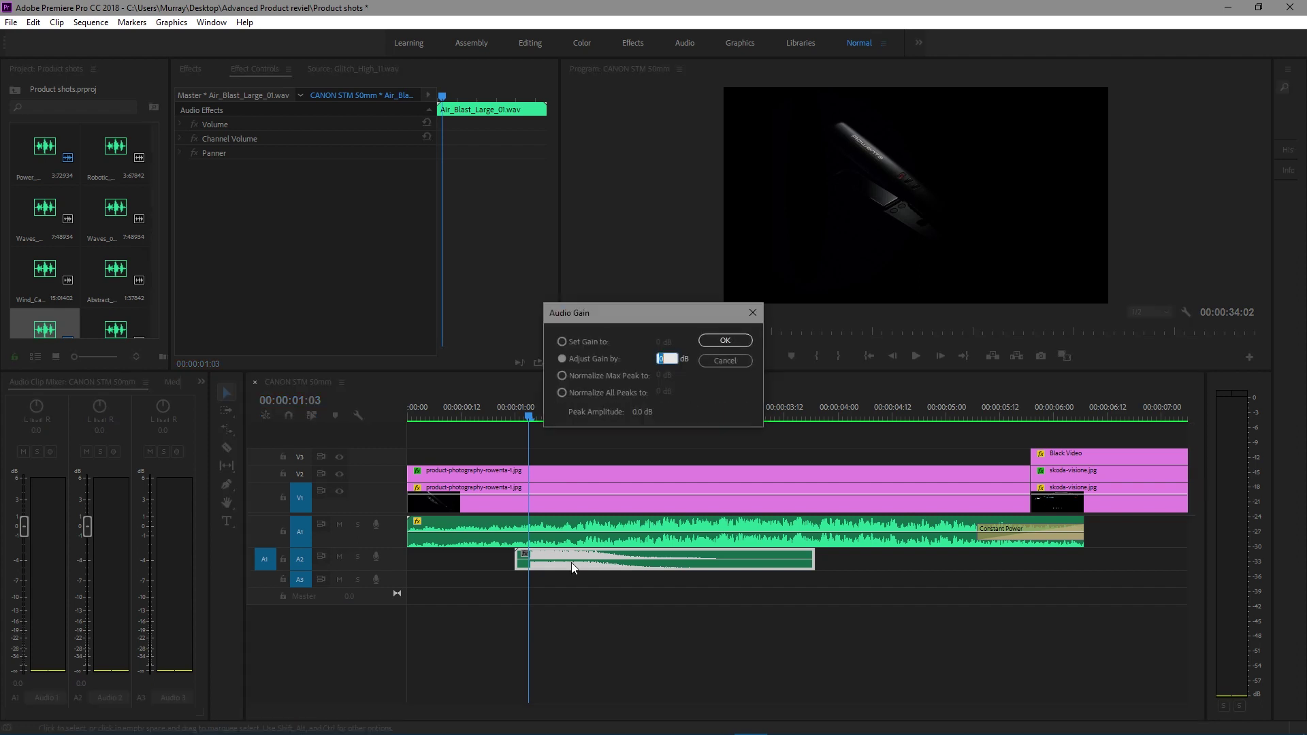
{"action": "key", "text": "Return"}
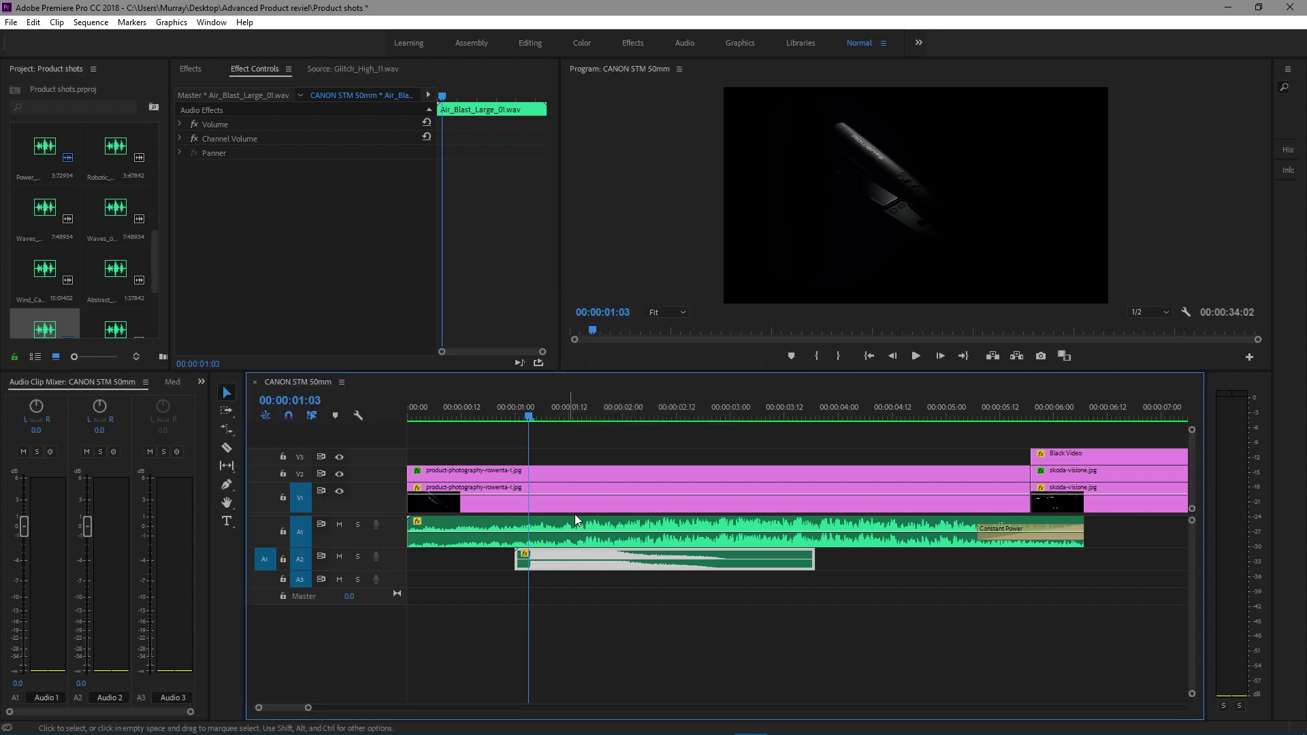
{"action": "key", "text": "g"}
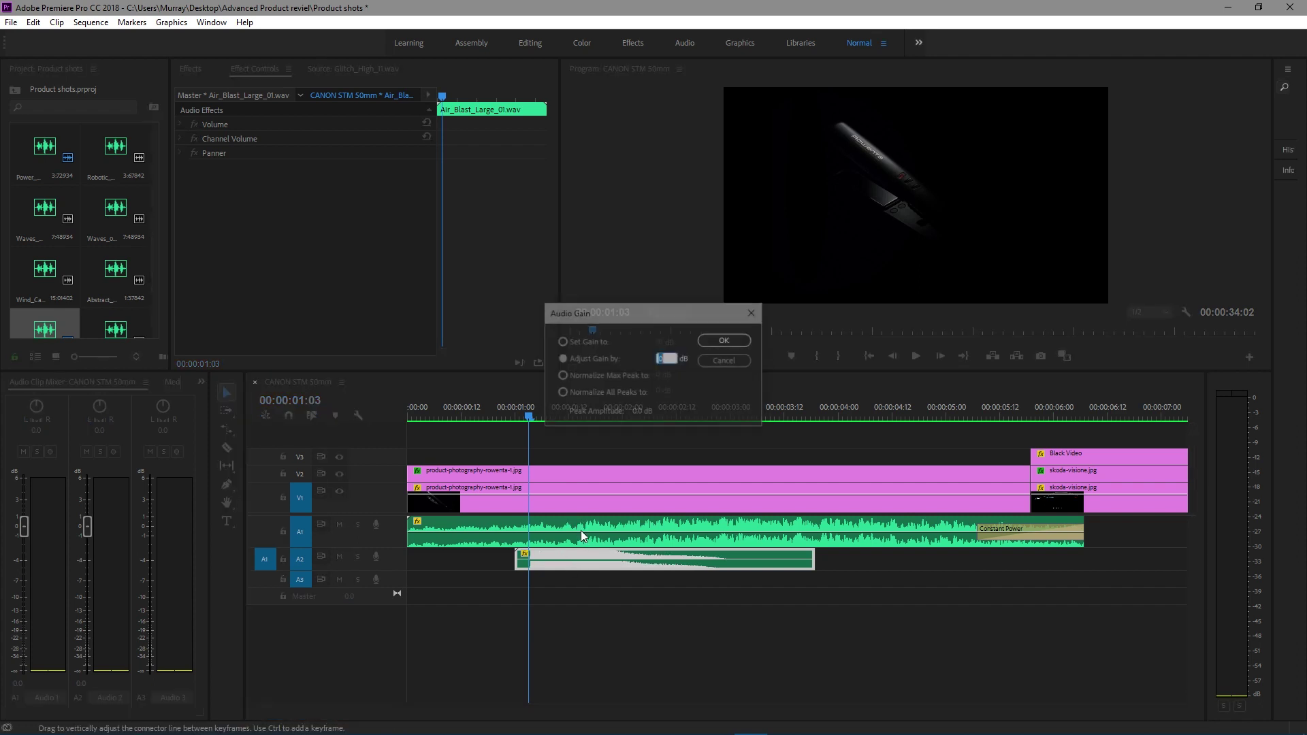
{"action": "type", "text": "-20"}
{"action": "key", "text": "Return"}
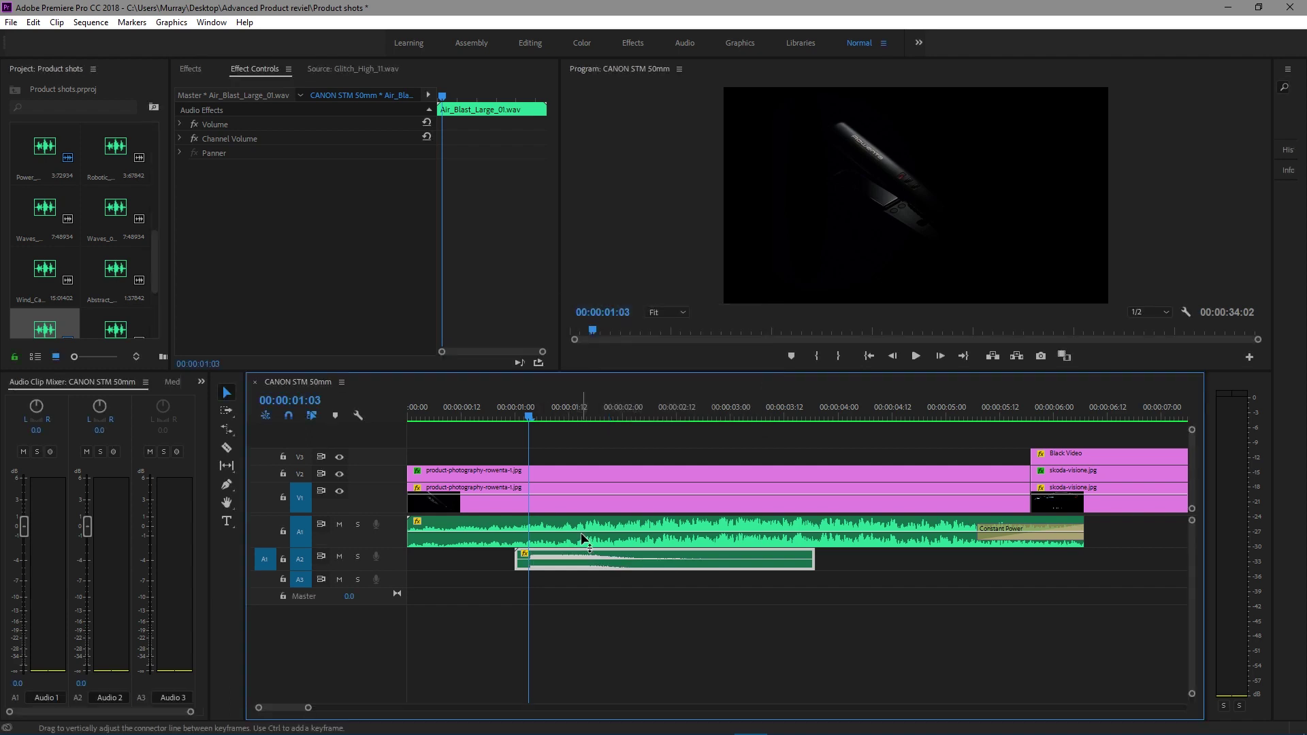
{"action": "key", "text": "space"}
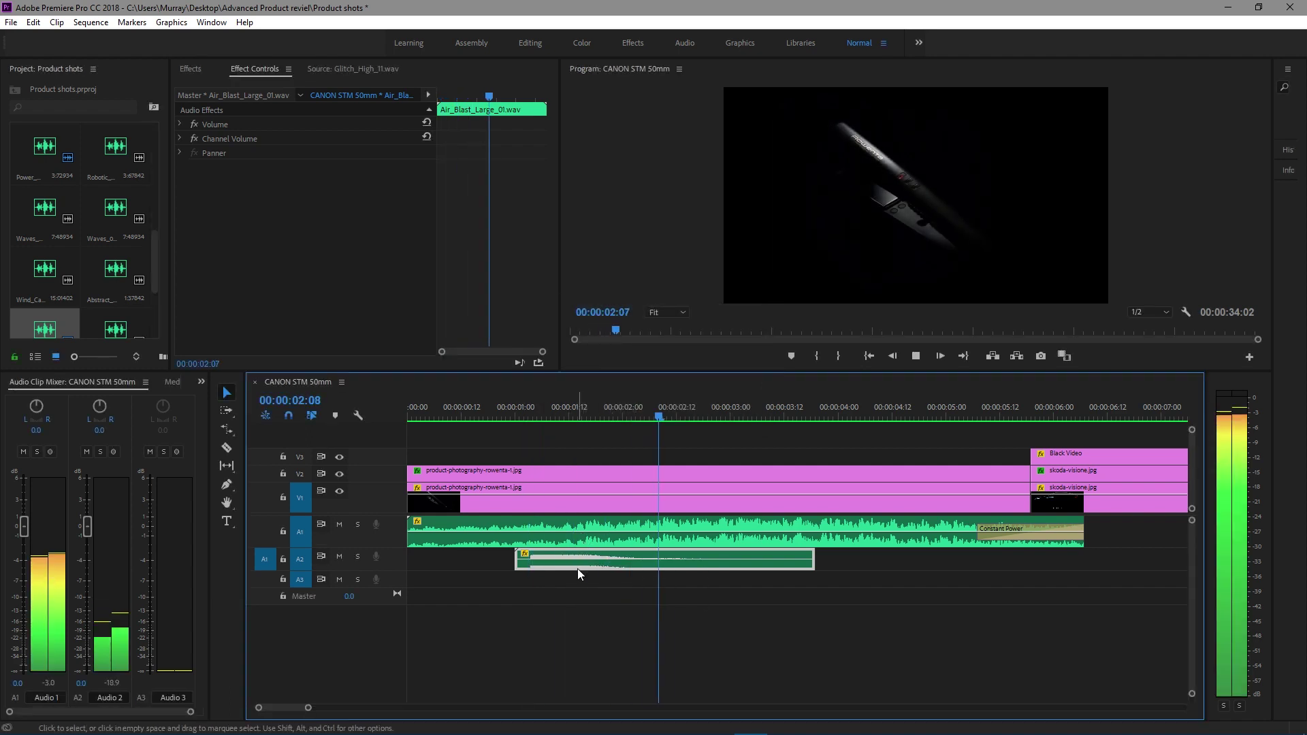
{"action": "key", "text": "space"}
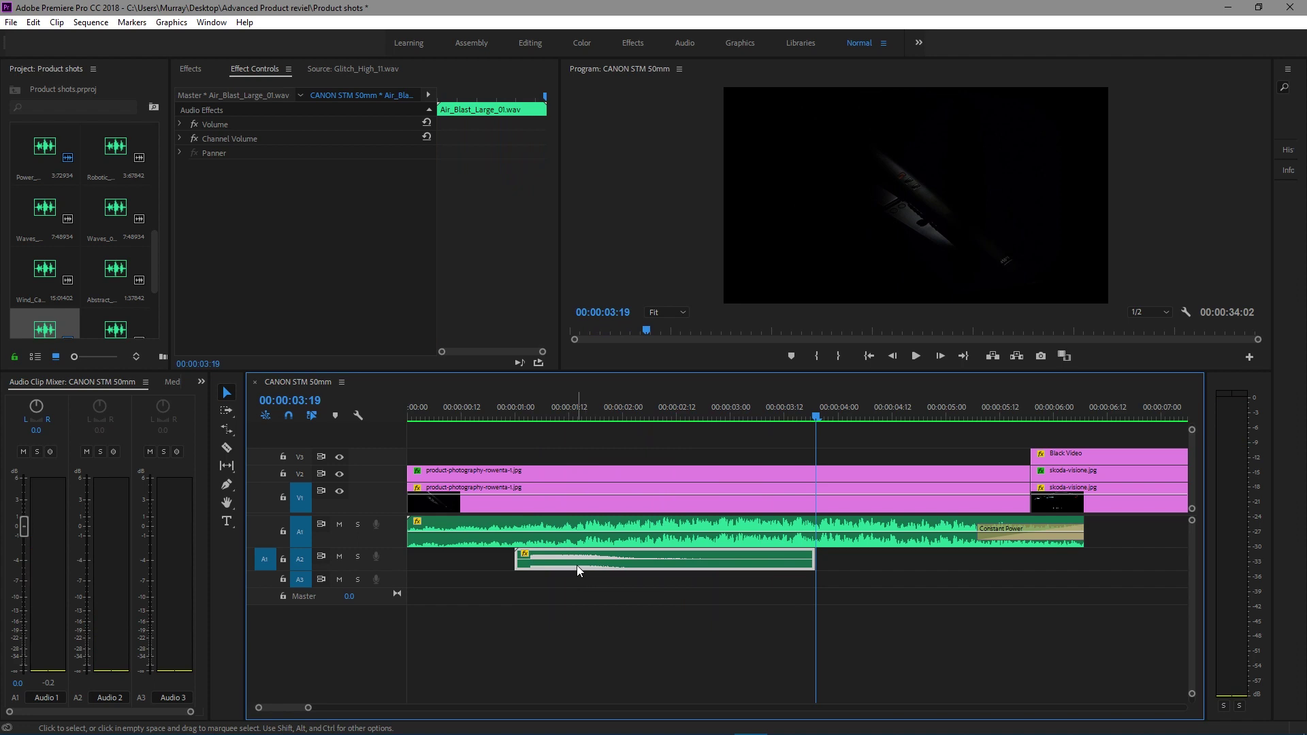
Nudge Air_Blast_Large_01.wav three frames earlier, rate-stretch it to nearly the end of the first shot, and play it
{"action": "key", "text": "alt+Left"}
{"action": "key", "text": "alt+Left"}
{"action": "key", "text": "alt+Left"}
{"action": "key", "text": "r"}
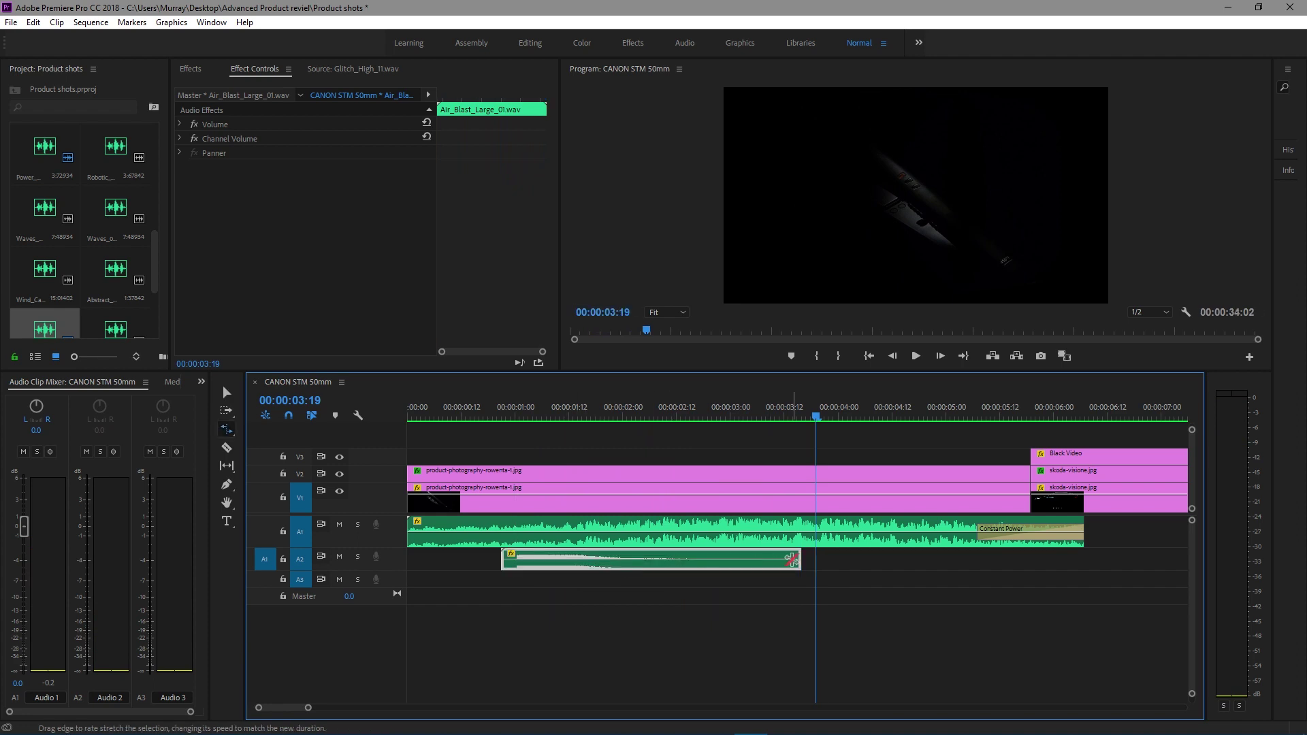
{"action": "left_click_drag", "start_coordinate": [798, 559], "coordinate": [1020, 560]}
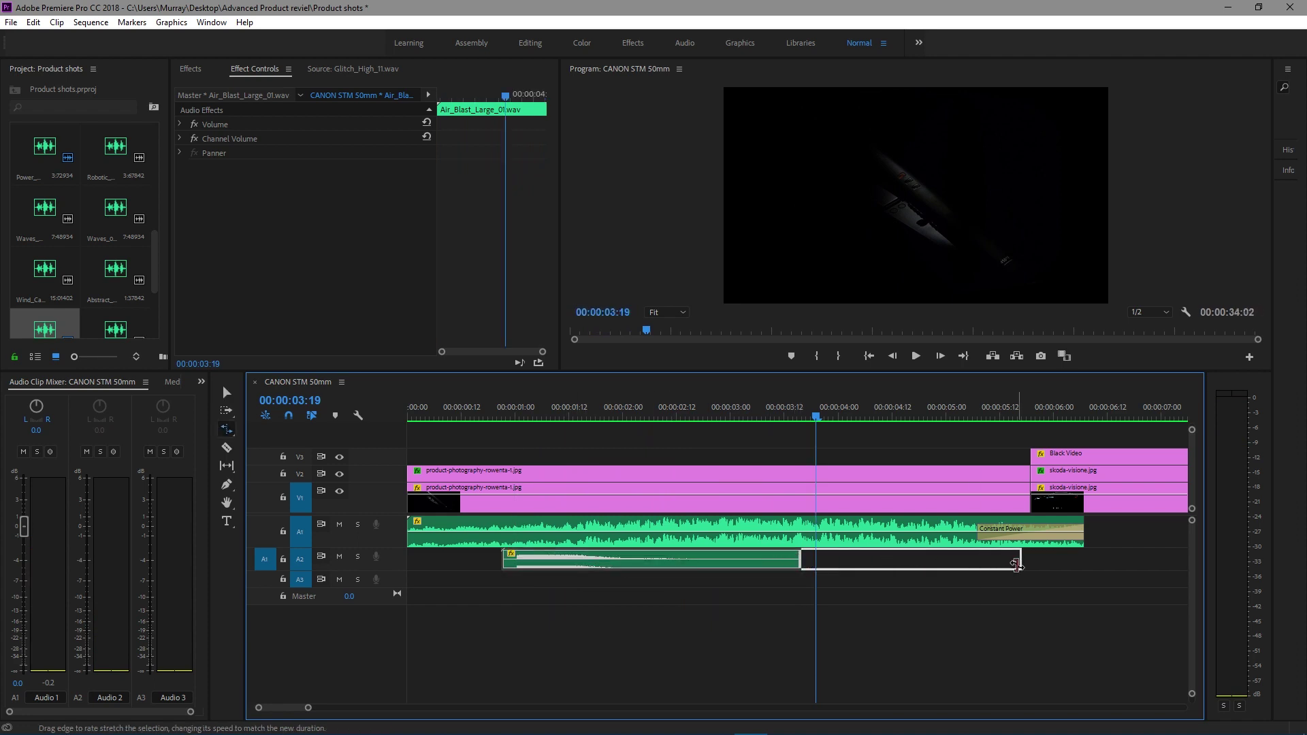
{"action": "left_click", "coordinate": [533, 418]}
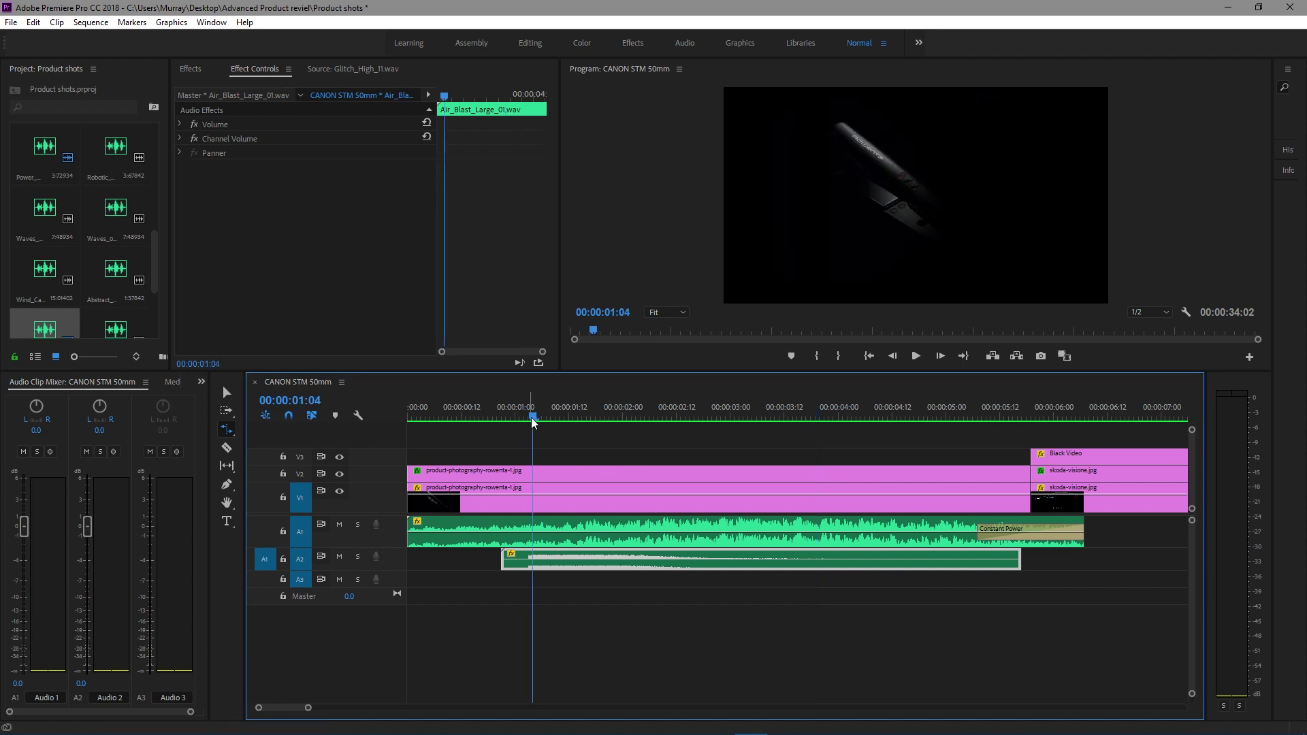
{"action": "key", "text": "space"}
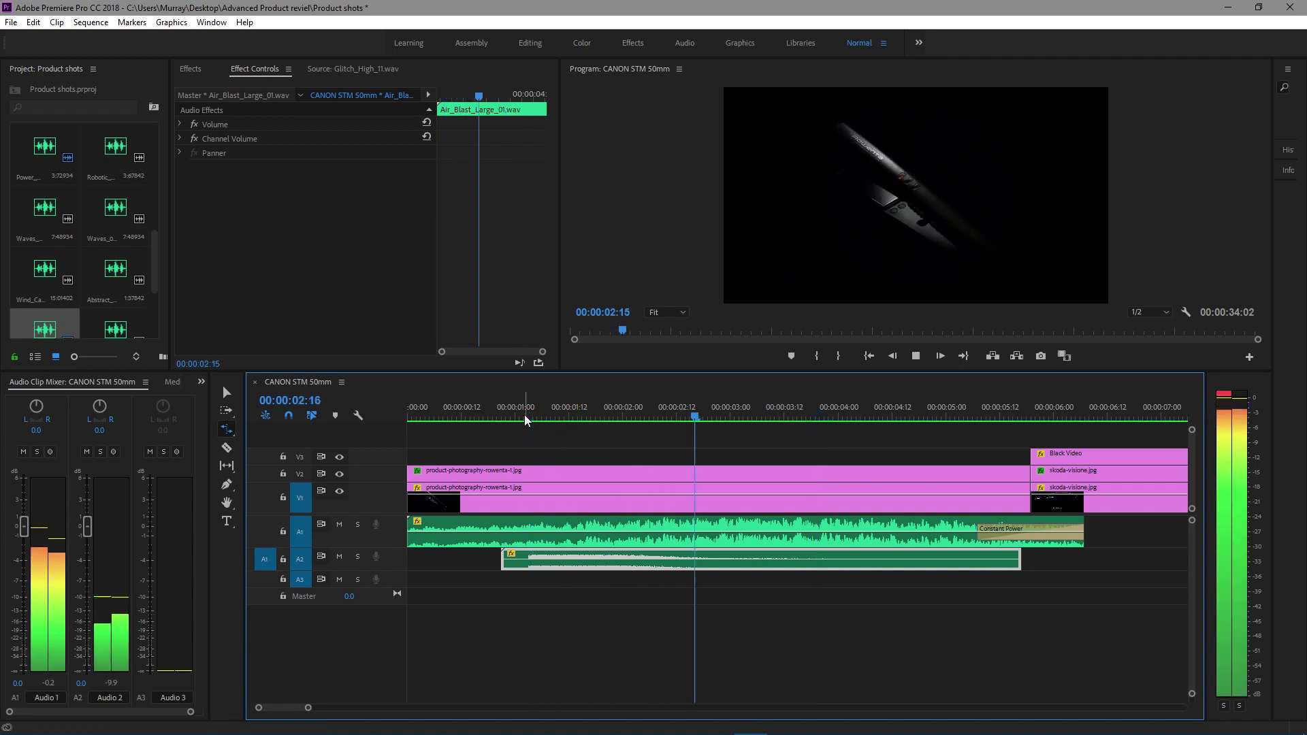
{"action": "key", "text": "space"}
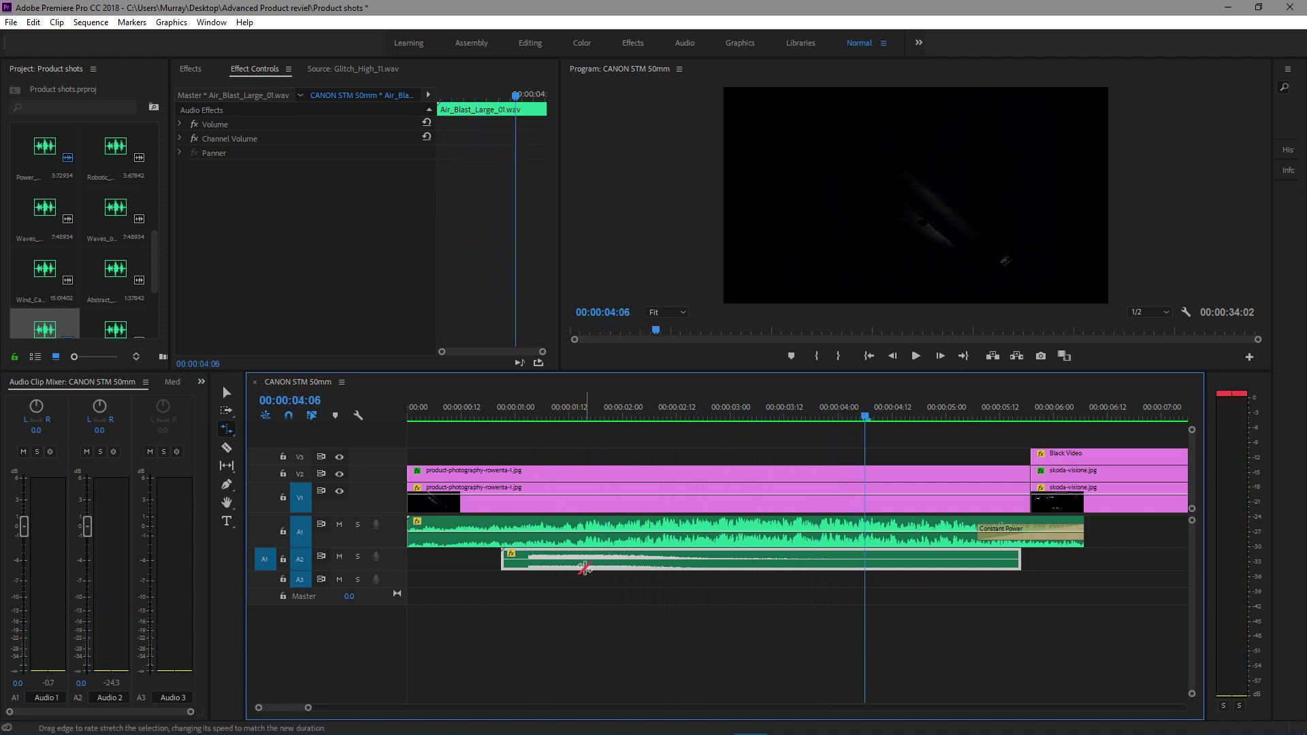
Lower the gain of the stretched Air_Blast_Large_01.wav clip further and play it with the first shot
{"action": "key", "text": "g"}
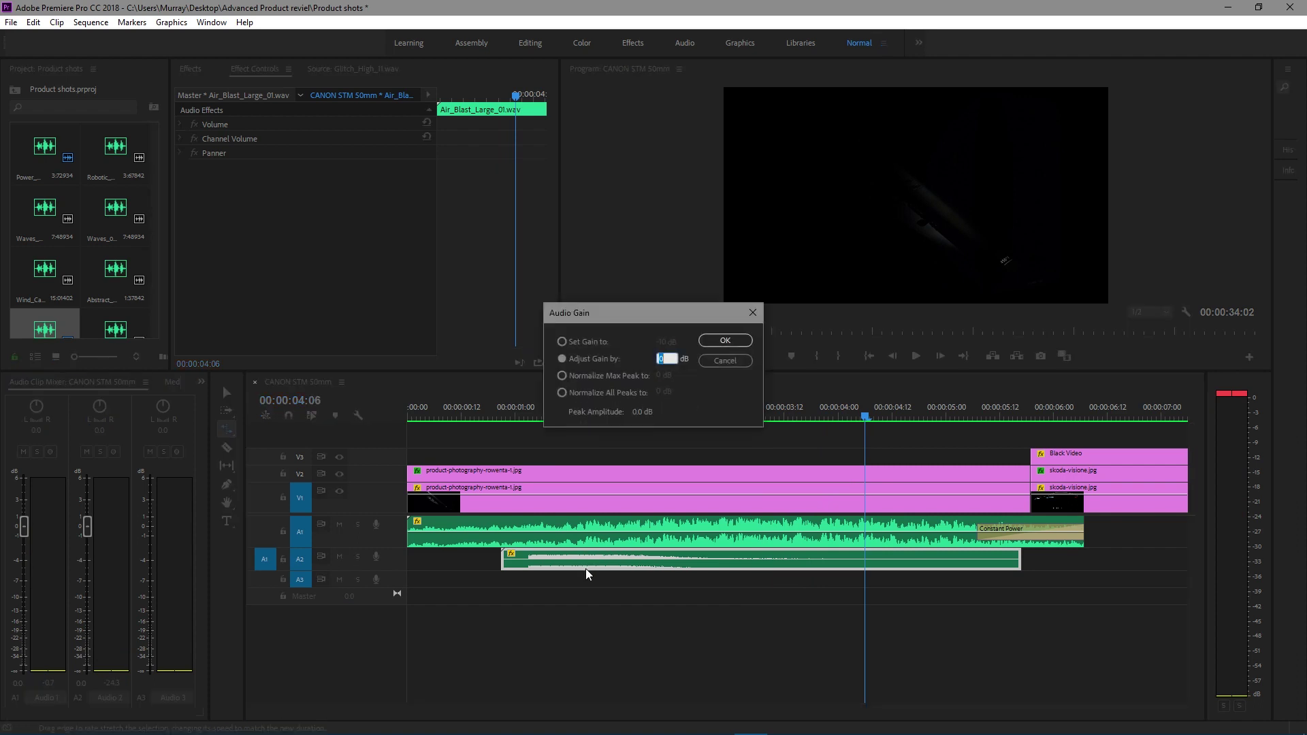
{"action": "key", "text": "Return"}
{"action": "left_click", "coordinate": [522, 418]}
{"action": "key", "text": "space"}
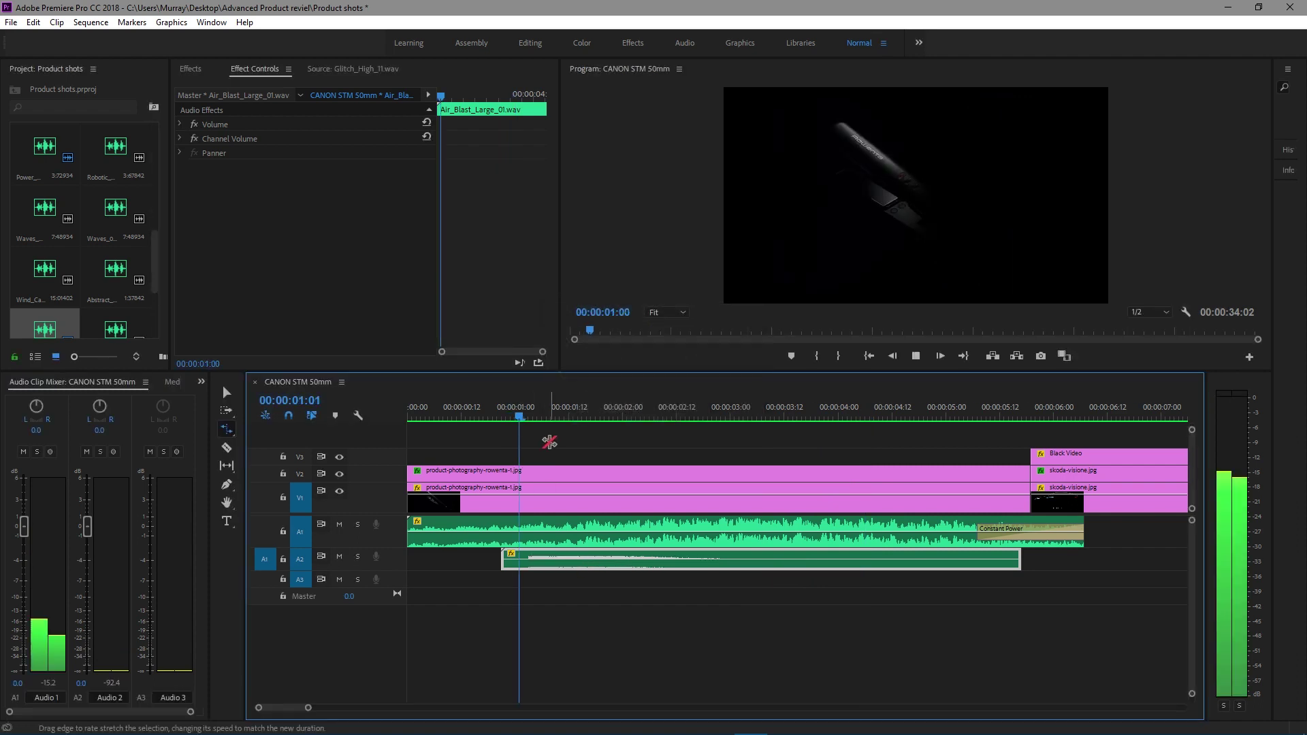
{"action": "key", "text": "space"}
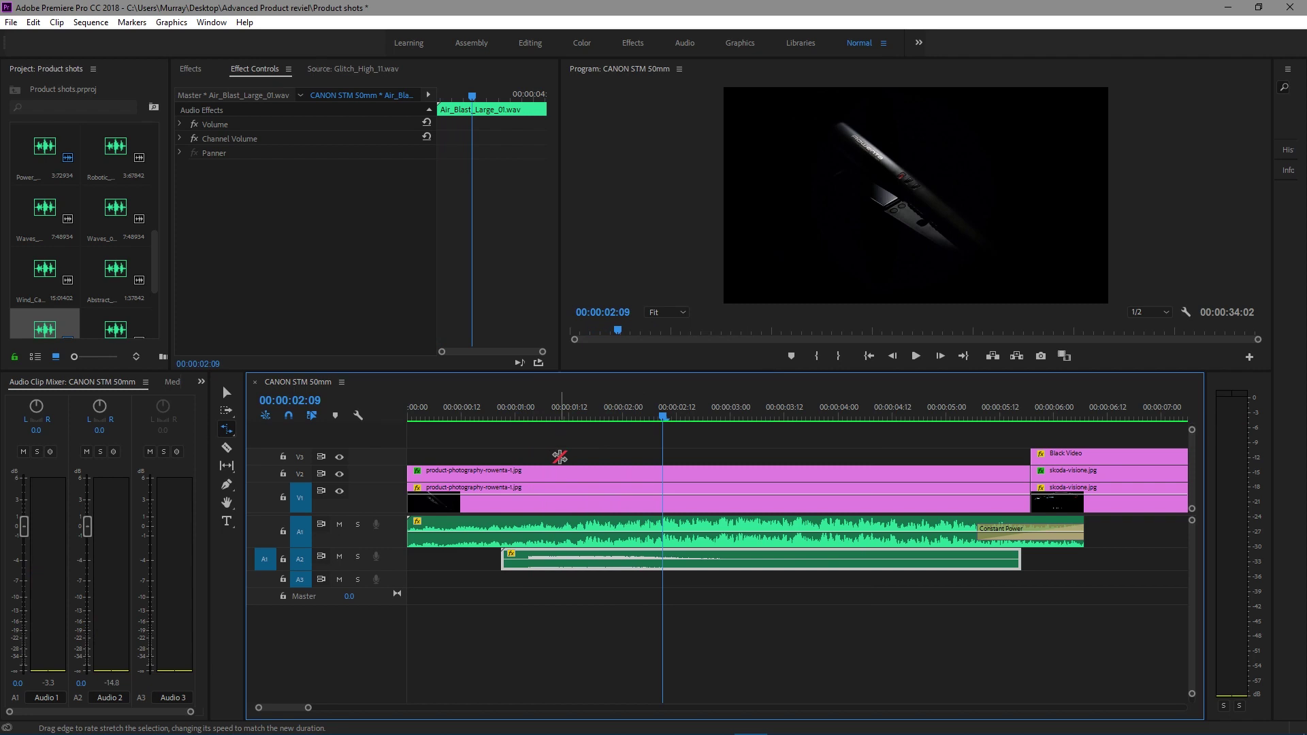
Adjust the gain of Air_Blast_Large_01.wav by another -5 dB and play from just before the clip
{"action": "key", "text": "g"}
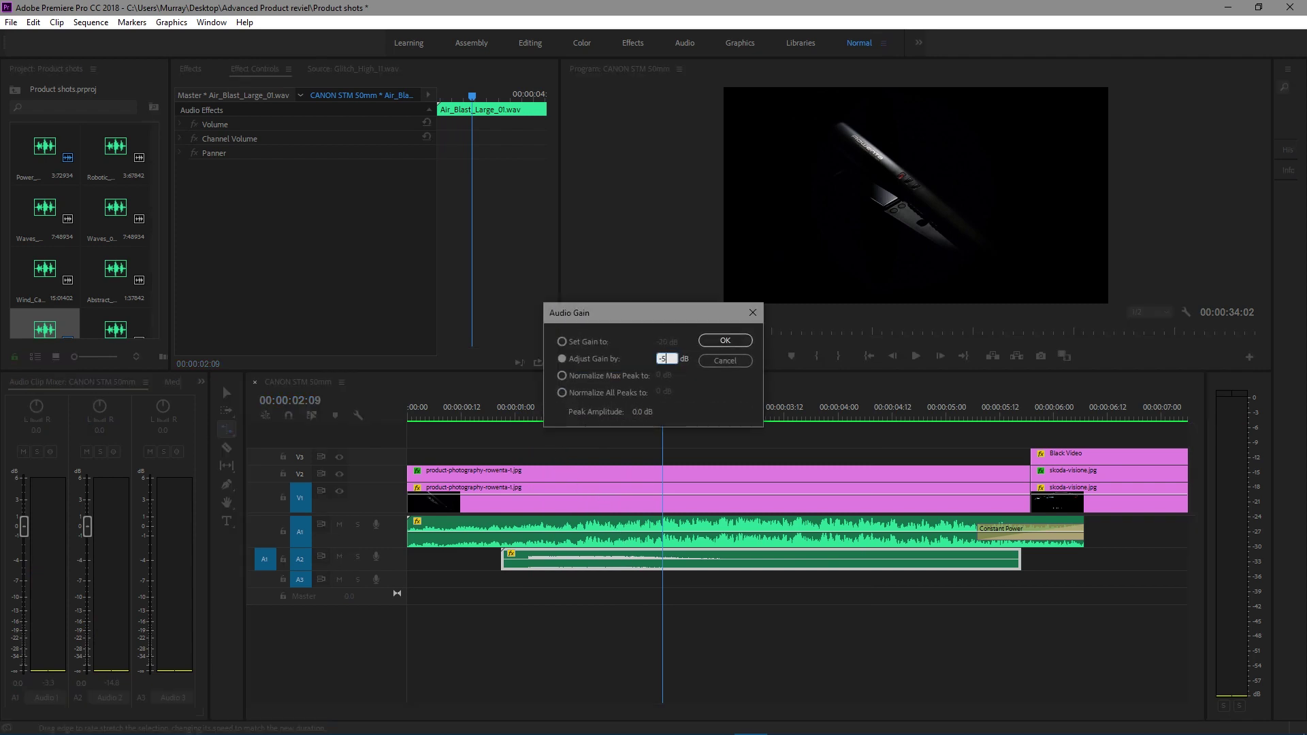
{"action": "key", "text": "Return"}
{"action": "left_click", "coordinate": [496, 409]}
{"action": "key", "text": "space"}
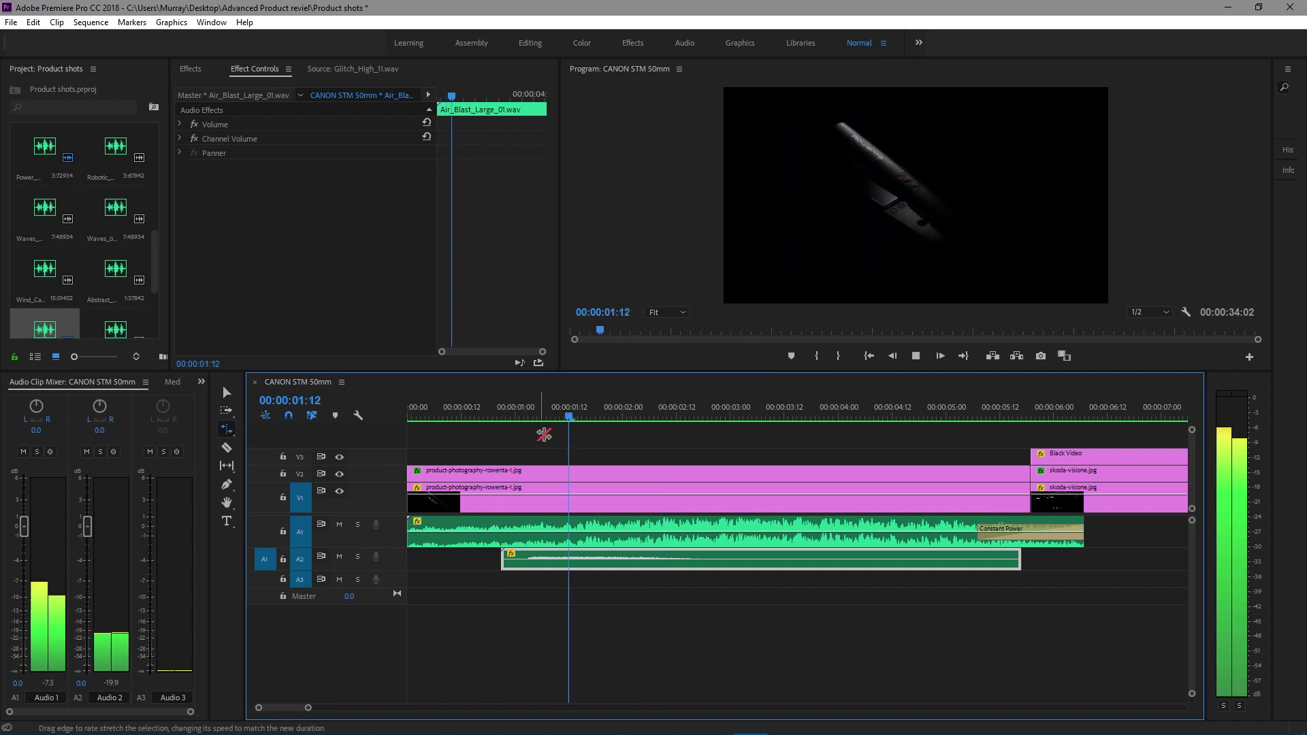
{"action": "key", "text": "space"}
{"action": "key", "text": "v"}
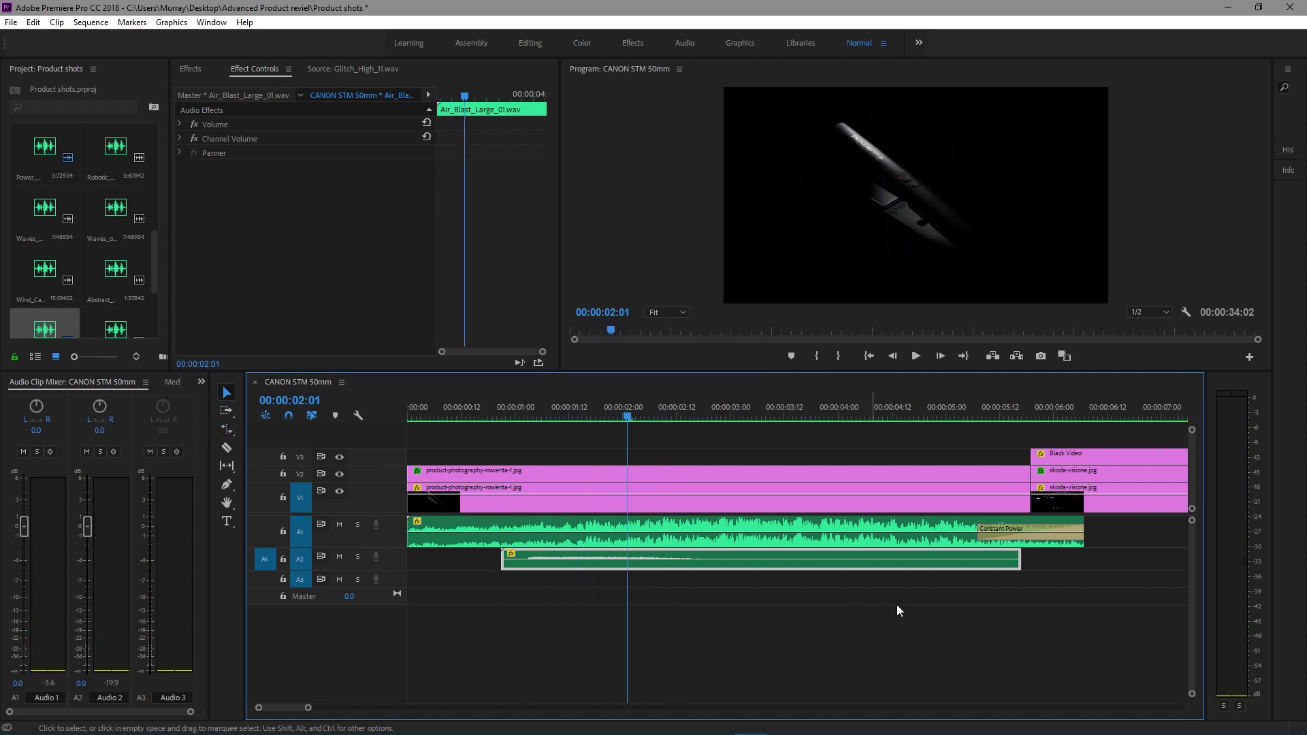
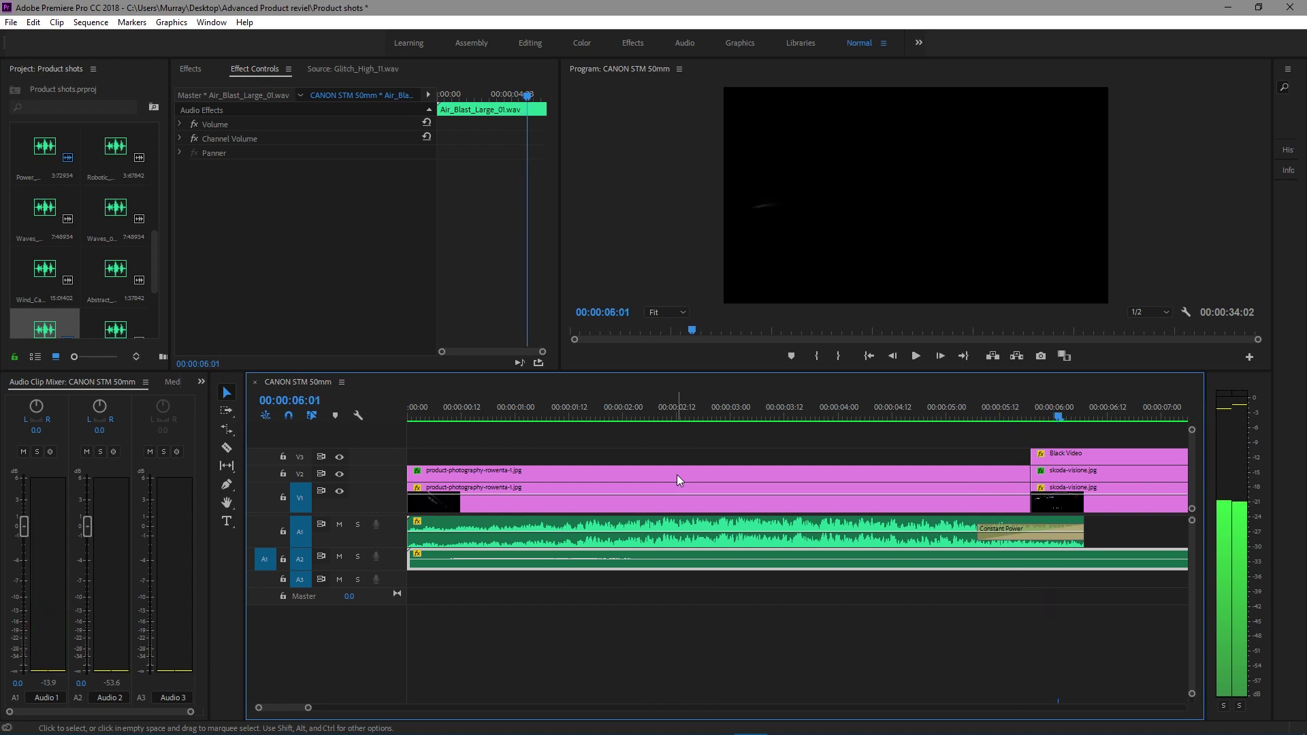
Place Air_Blast_Large_04.wav on A3 near the end of the first shot, rate-stretched to the end of the A1 clip
{"action": "scroll", "coordinate": [126, 320], "scroll_direction": "down", "scroll_amount": 2}
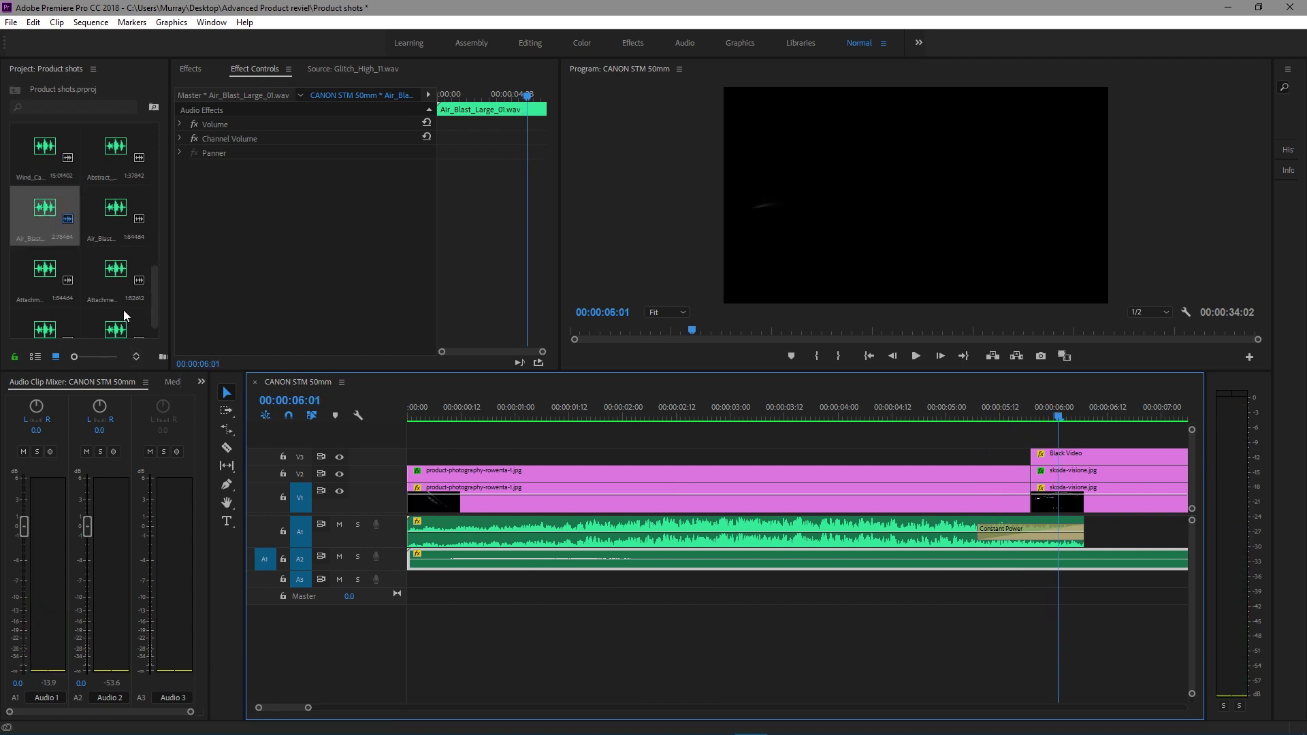
{"action": "left_click", "coordinate": [112, 218]}
{"action": "left_click_drag", "start_coordinate": [110, 216], "coordinate": [766, 580]}
{"action": "key", "text": "r"}
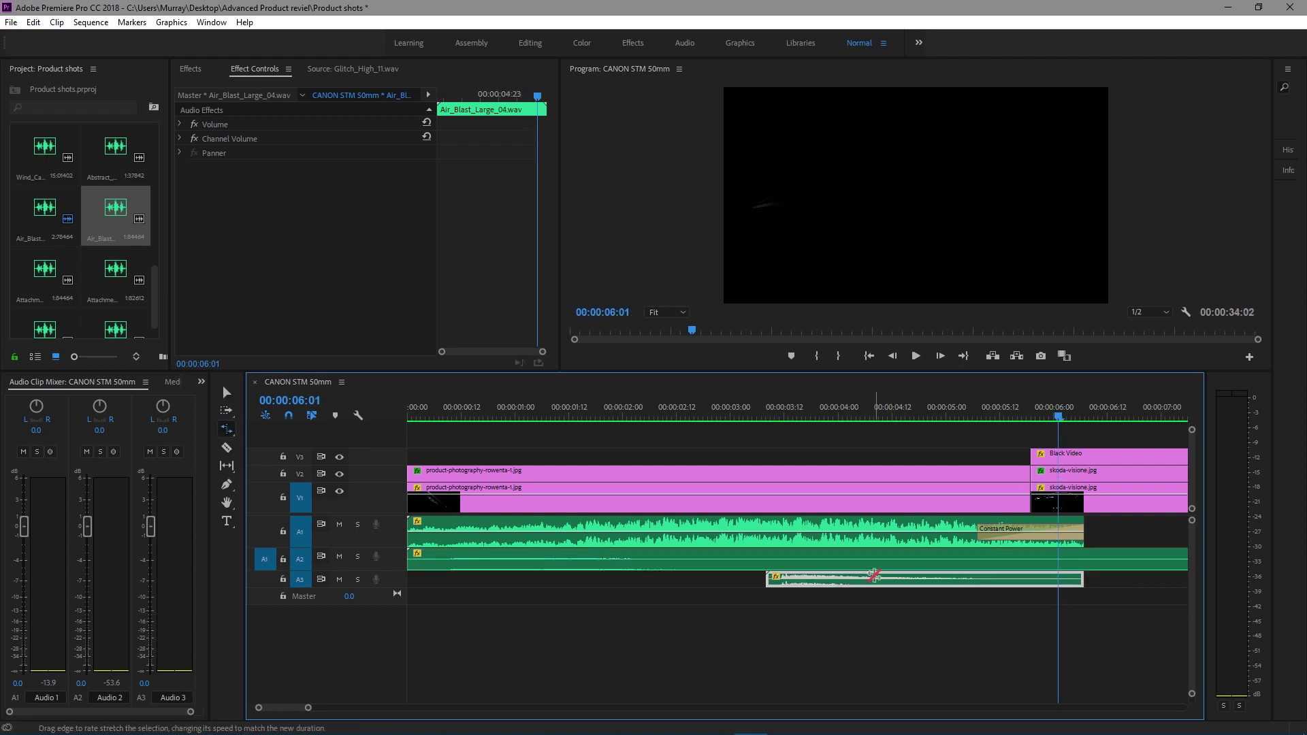
Adjust the gain of Air_Blast_Large_04.wav by -10 dB and play the first shot from before the clip
{"action": "key", "text": "g"}
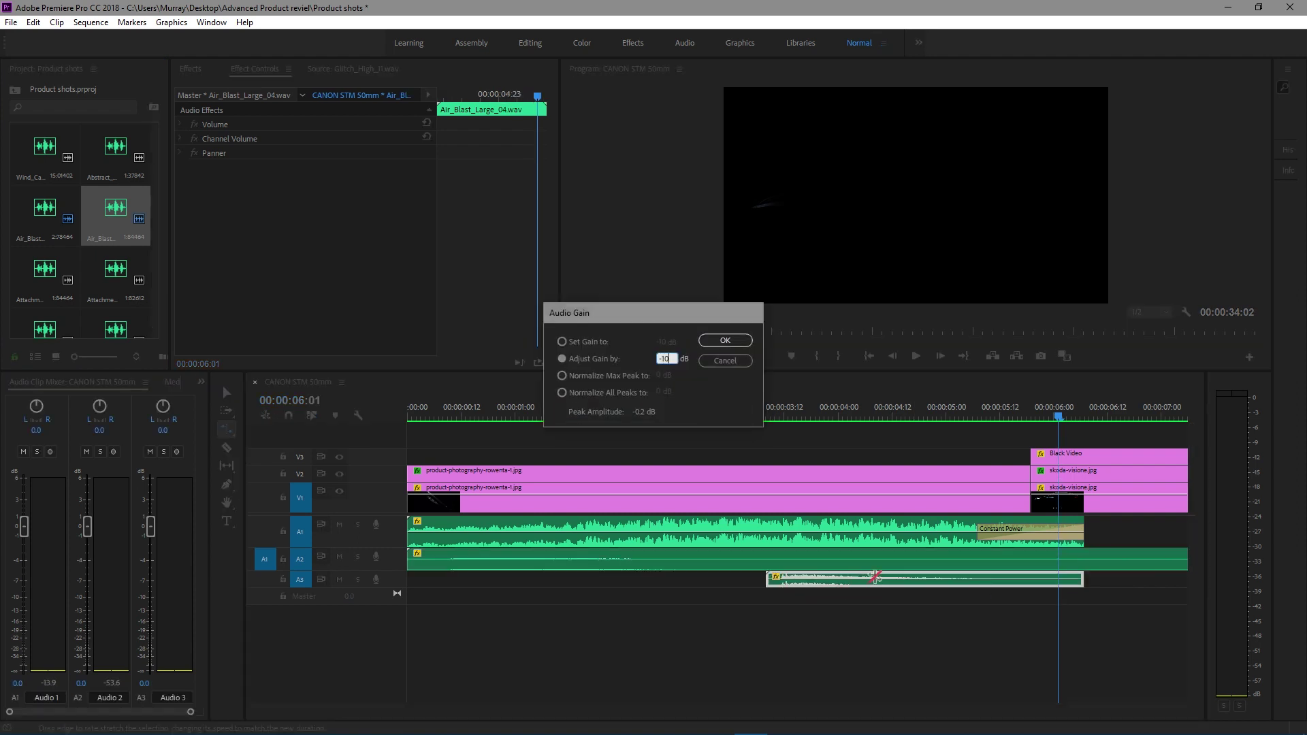
{"action": "key", "text": "Return"}
{"action": "left_click", "coordinate": [740, 417]}
{"action": "key", "text": "space"}
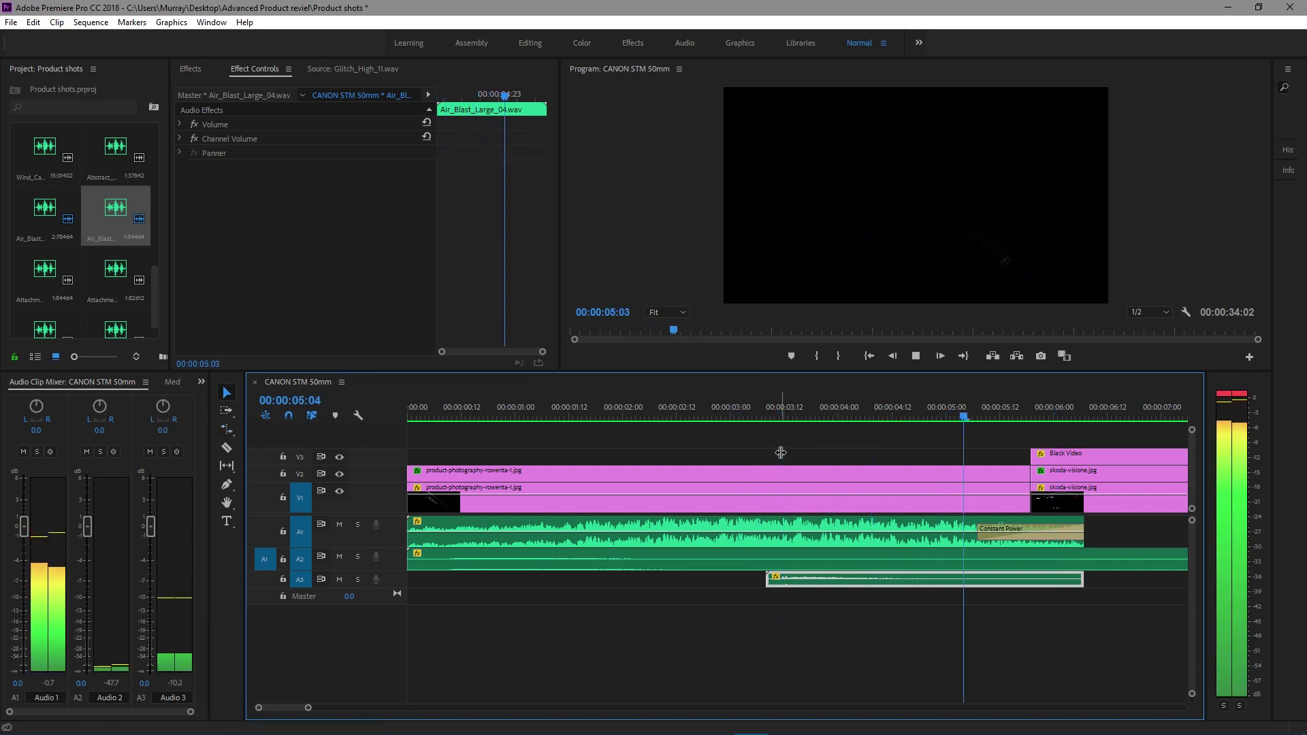
{"action": "left_click", "coordinate": [673, 417]}
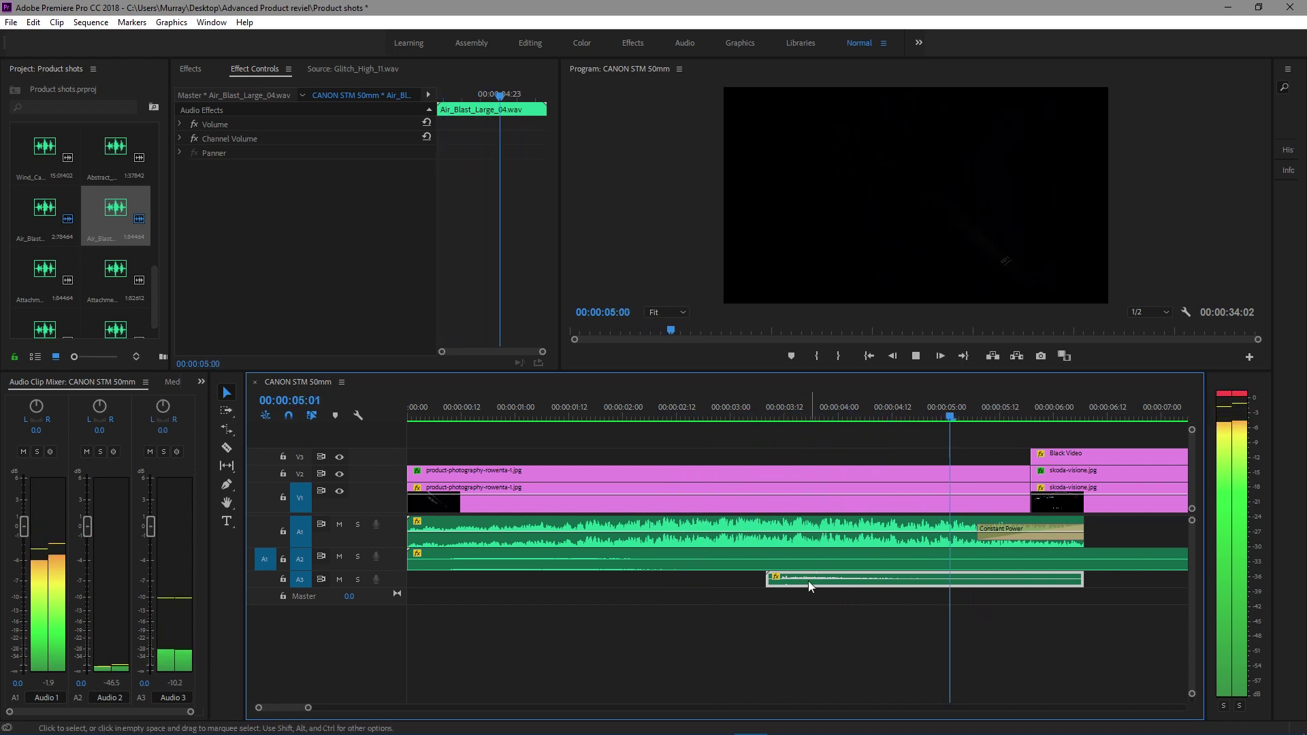
{"action": "key", "text": "space"}
Apply the default Constant Power transition to the start of Air_Blast_Large_04.wav on A3 and play across the fade-in
{"action": "right_click", "coordinate": [768, 579]}
{"action": "left_click", "coordinate": [824, 667]}
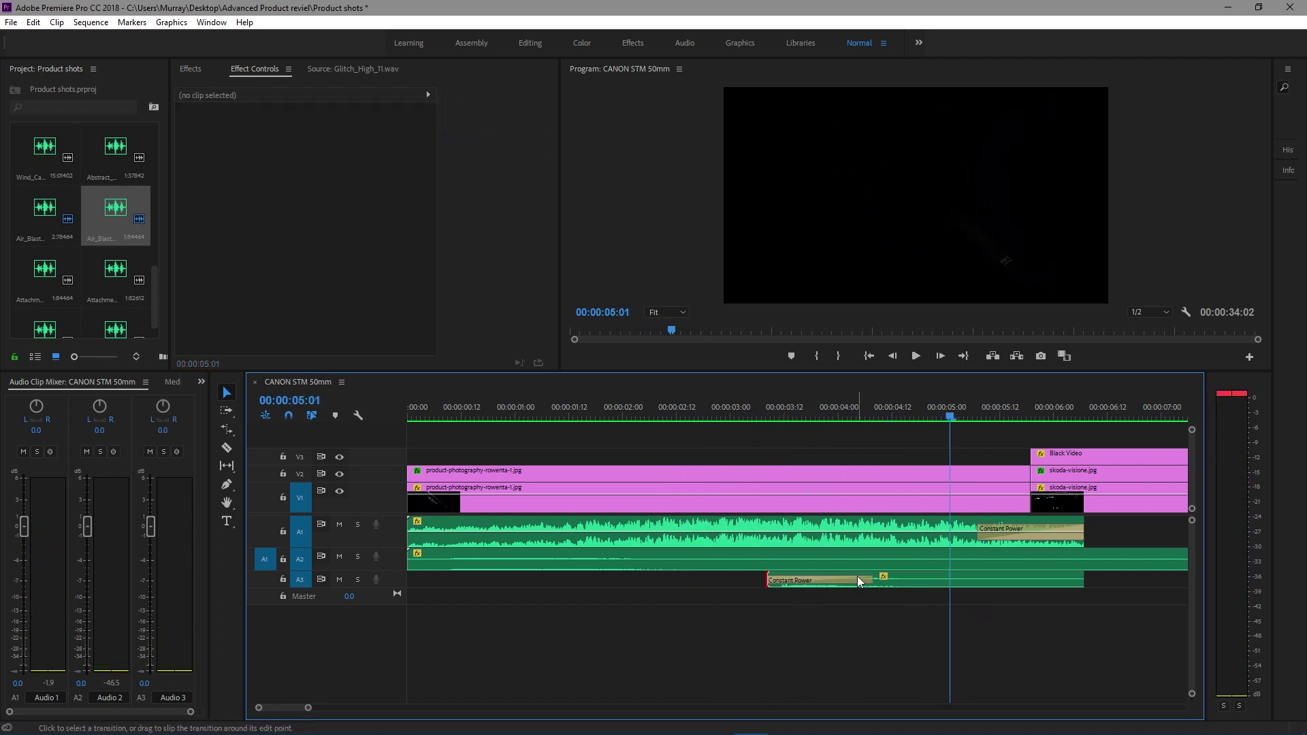
{"action": "key", "text": "shift+k"}
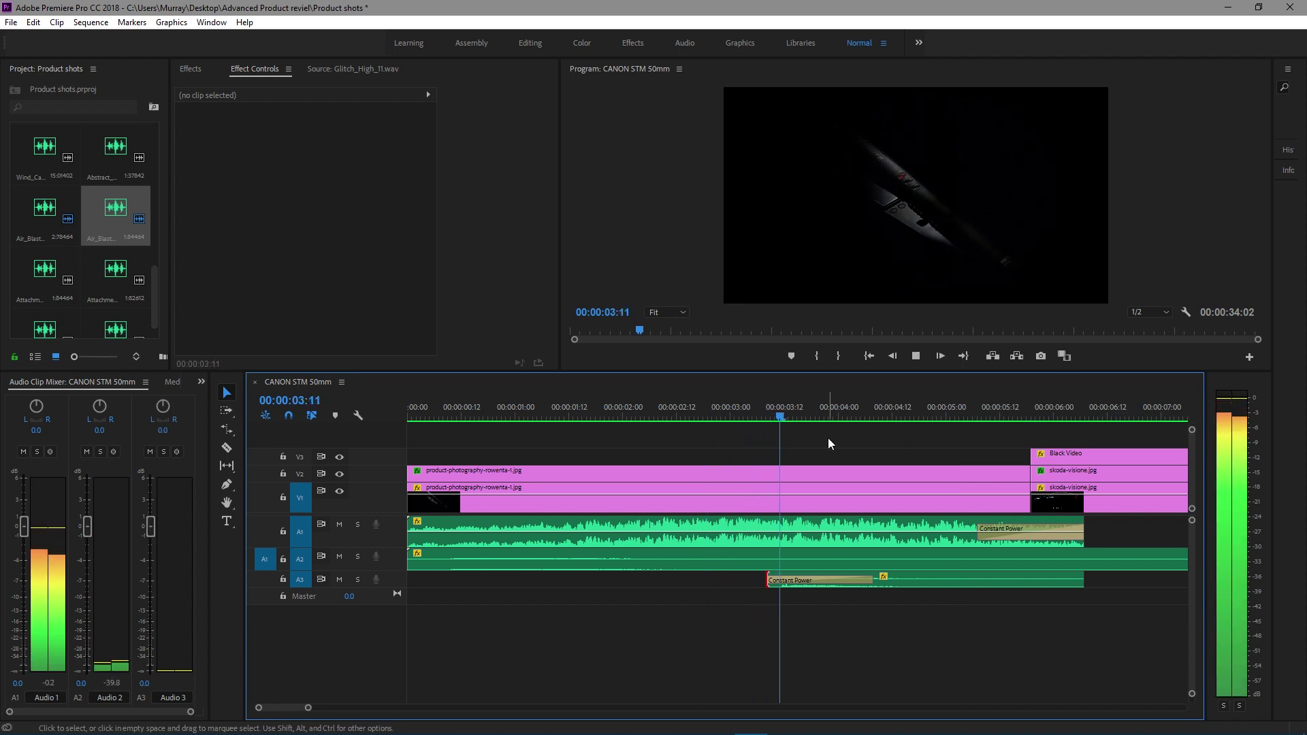
{"action": "key", "text": "space"}
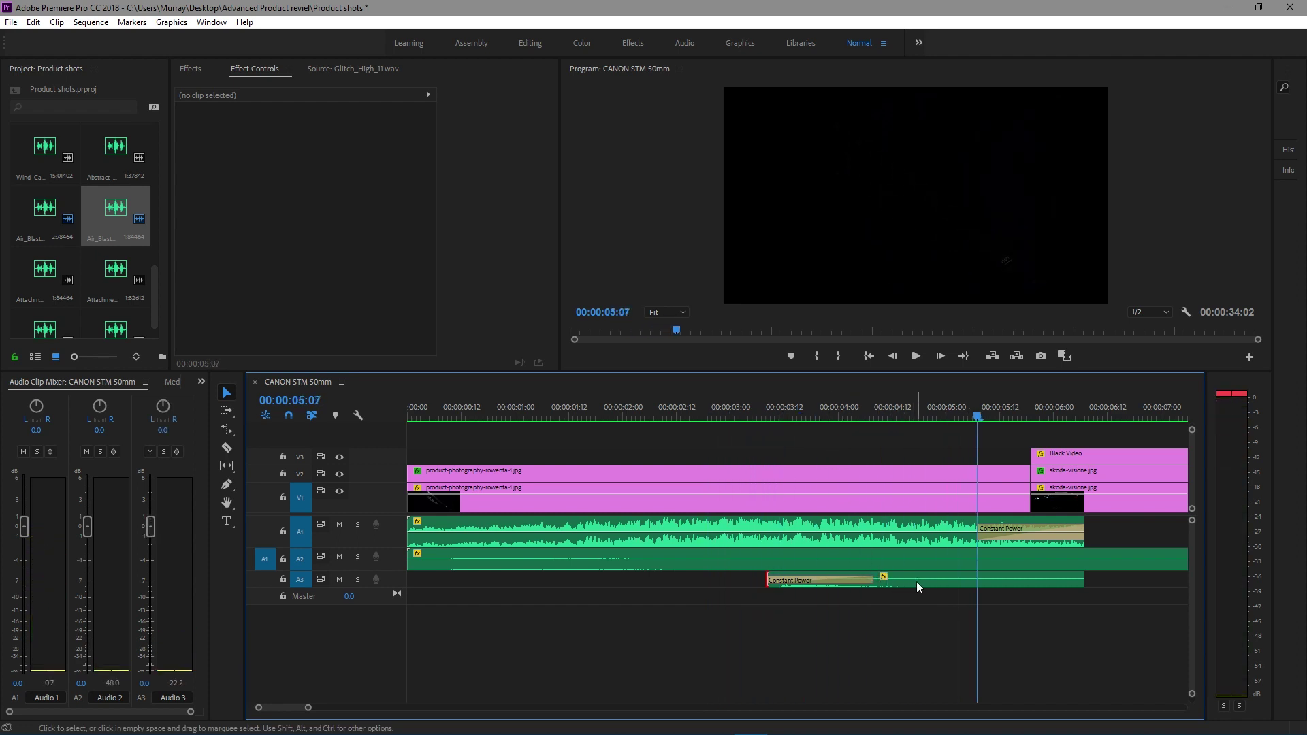
Rate-stretch Air_Blast_Large_04.wav on A3 to run from 00:00:02:20 to about 00:00:06:16, and play it from before its start
{"action": "key", "text": "r"}
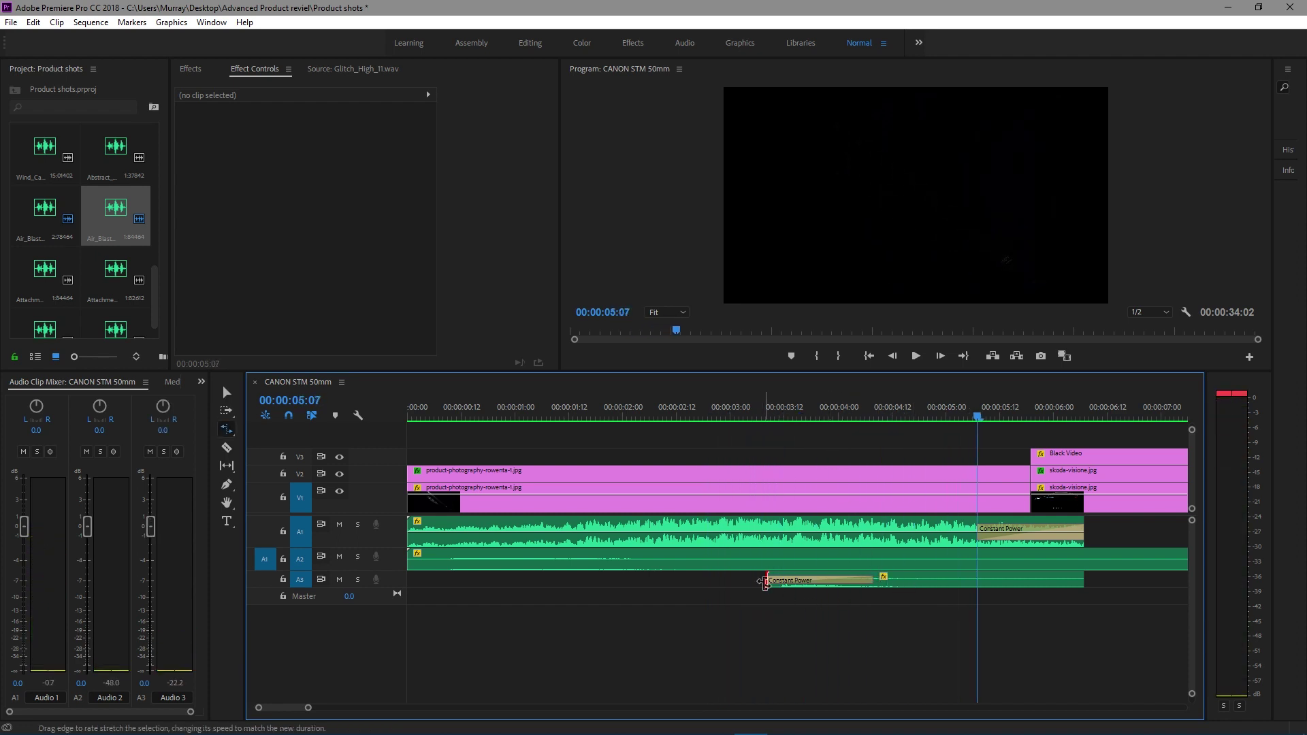
{"action": "left_click", "coordinate": [673, 589]}
{"action": "left_click", "coordinate": [684, 578]}
{"action": "left_click", "coordinate": [767, 577]}
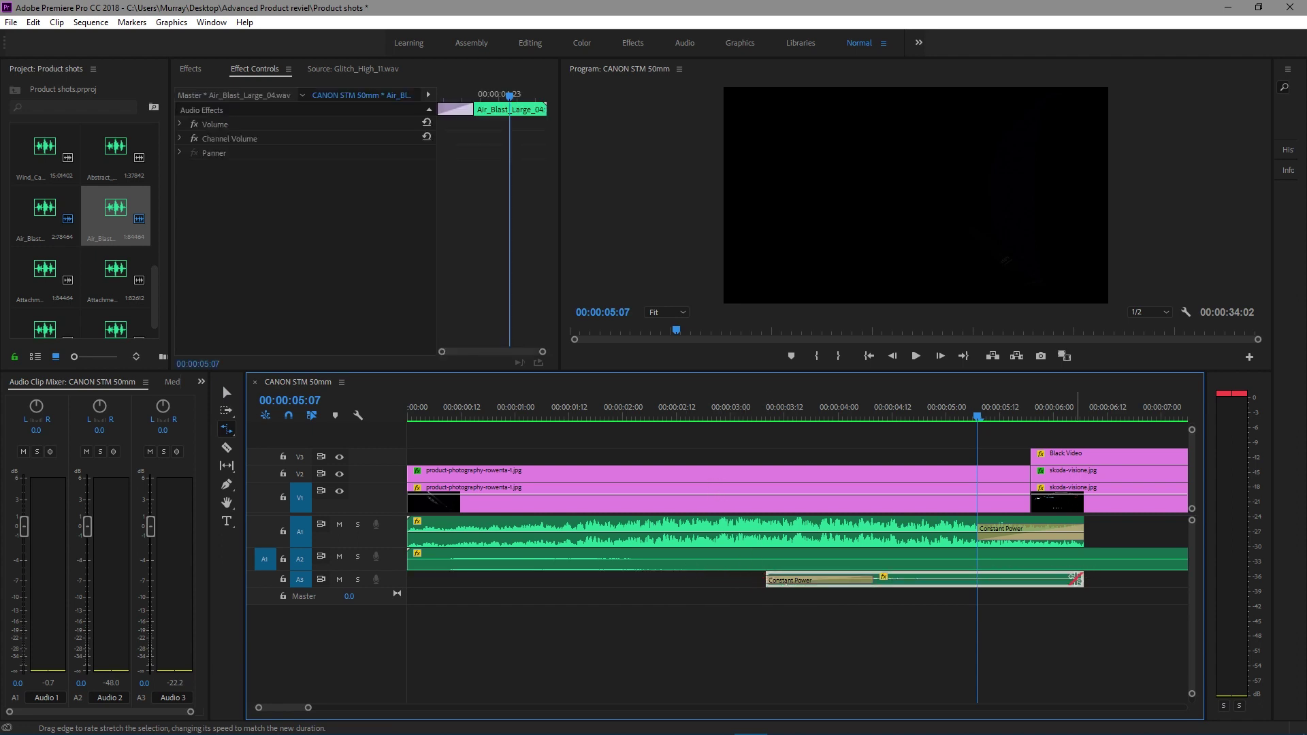
{"action": "left_click", "coordinate": [1170, 576]}
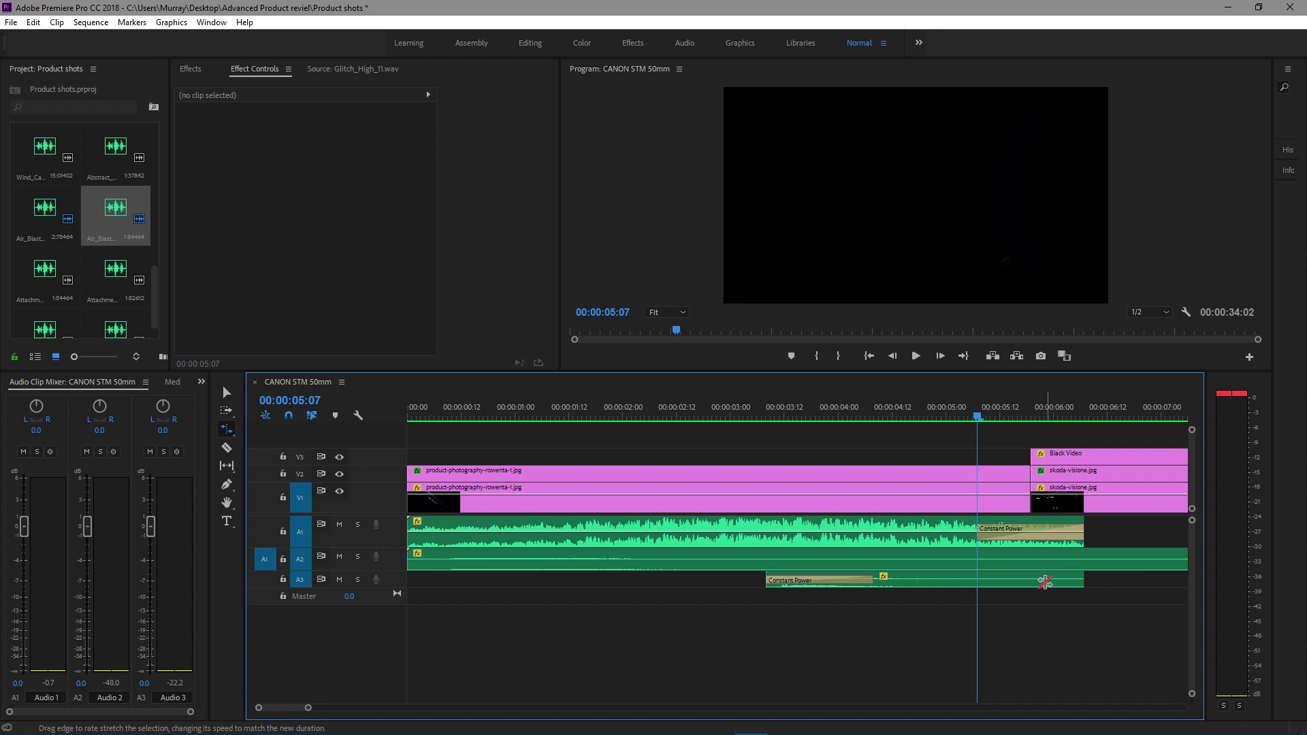
{"action": "key", "text": "v"}
{"action": "left_click_drag", "start_coordinate": [1044, 581], "coordinate": [1127, 577]}
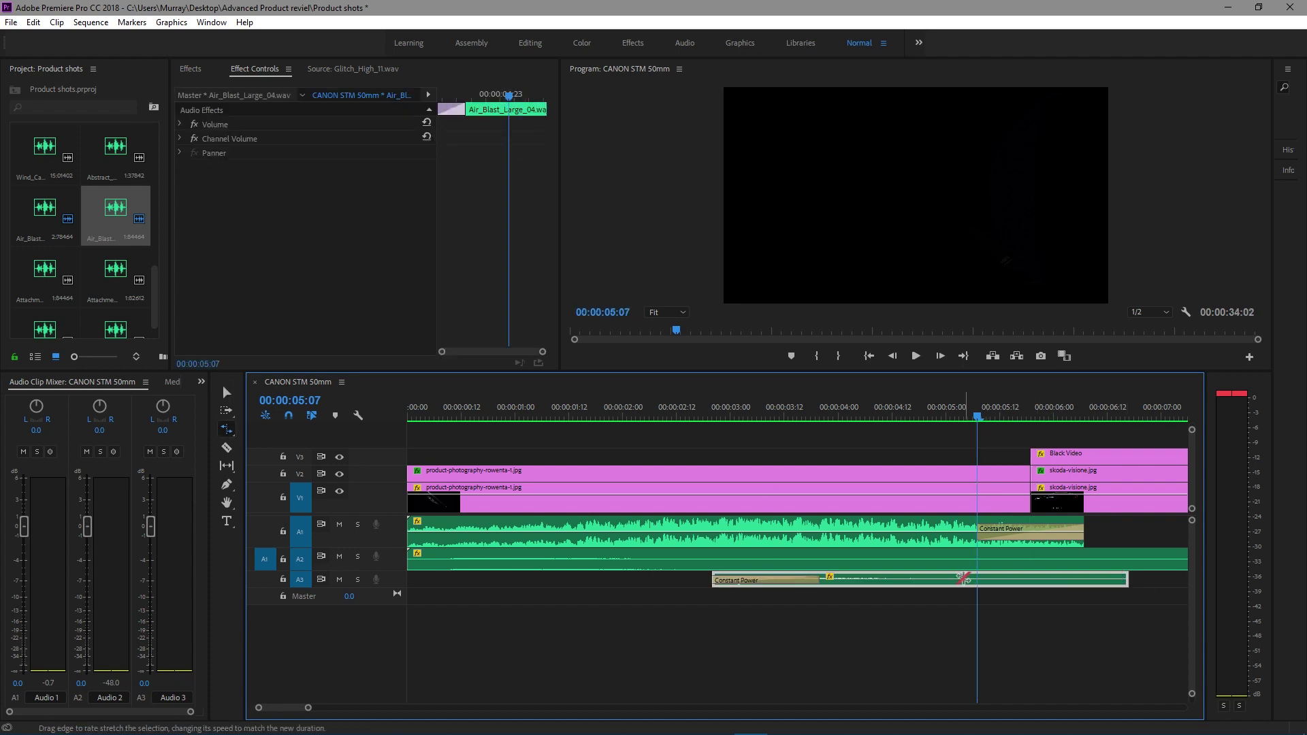
{"action": "left_click", "coordinate": [693, 421]}
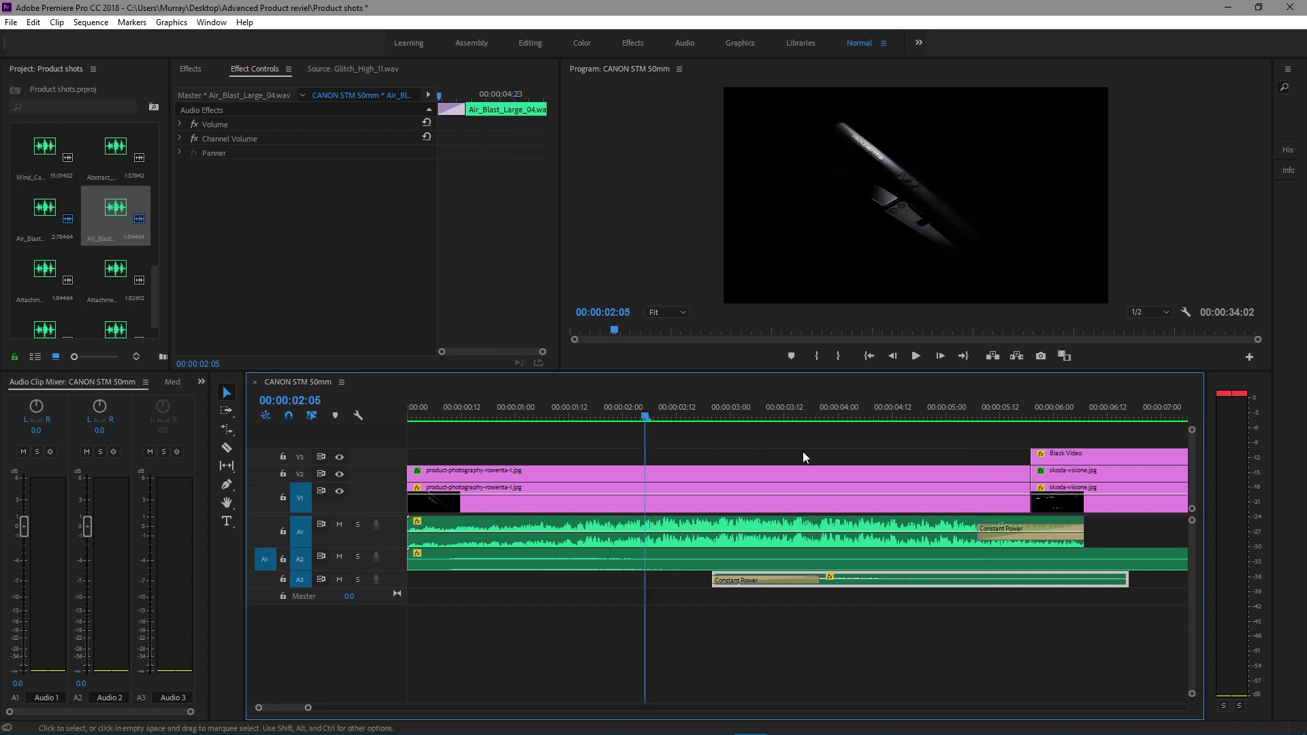
{"action": "key", "text": "space"}
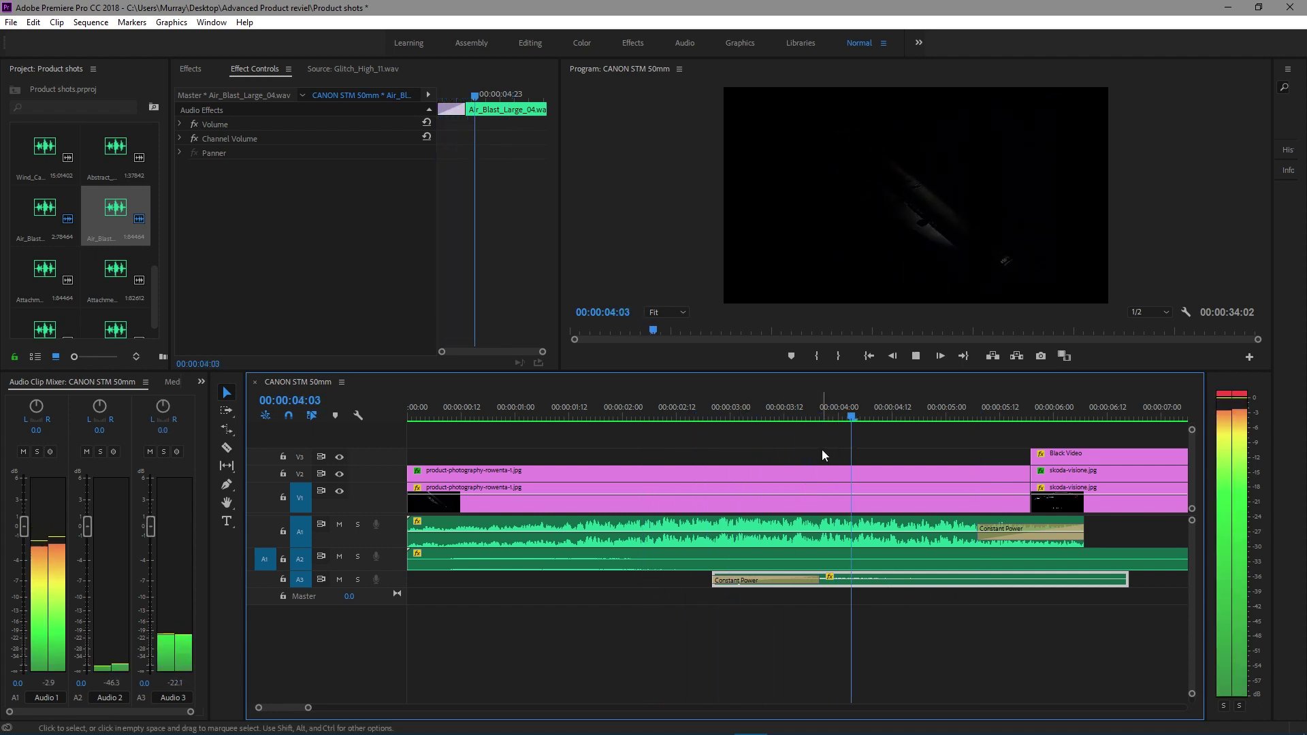
{"action": "key", "text": "space"}
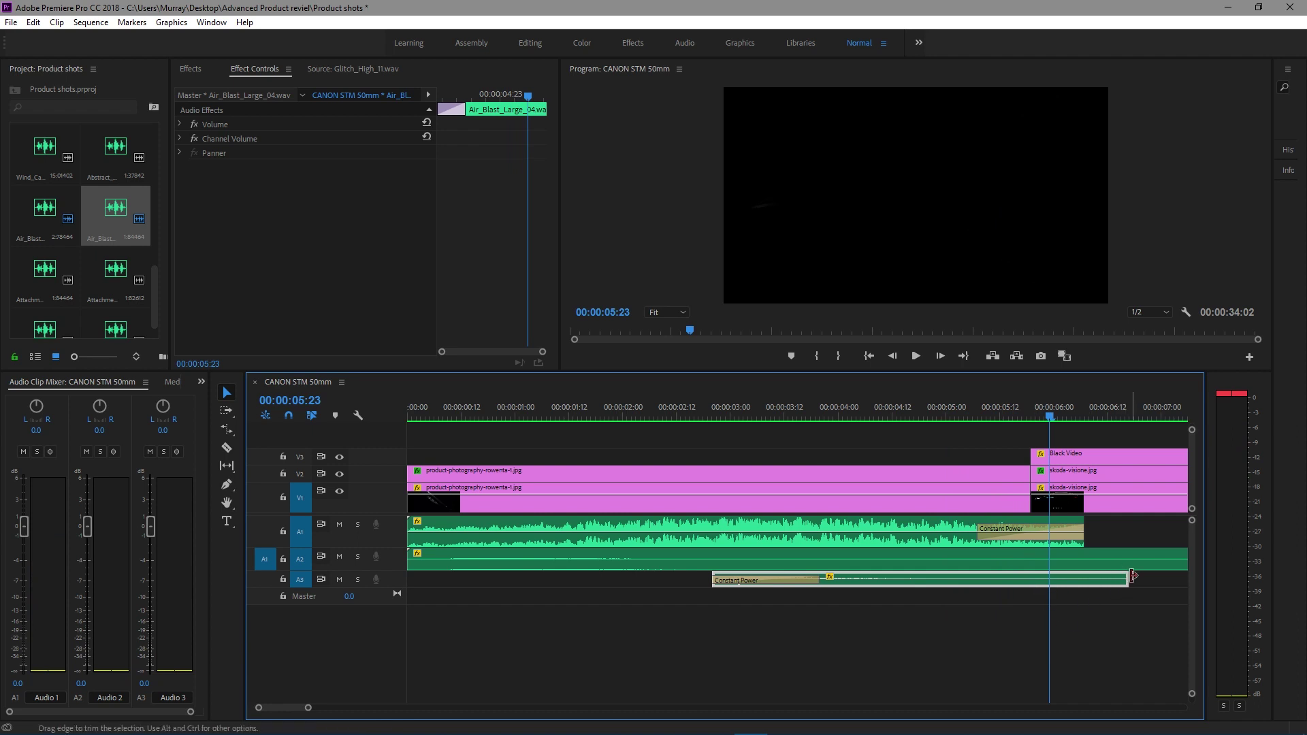
Trim the end of Air_Blast_Large_04.wav to about 00:00:05:00, add a default Constant Power fade-out, and play it
{"action": "left_click_drag", "start_coordinate": [1074, 580], "coordinate": [948, 579]}
{"action": "right_click", "coordinate": [953, 582]}
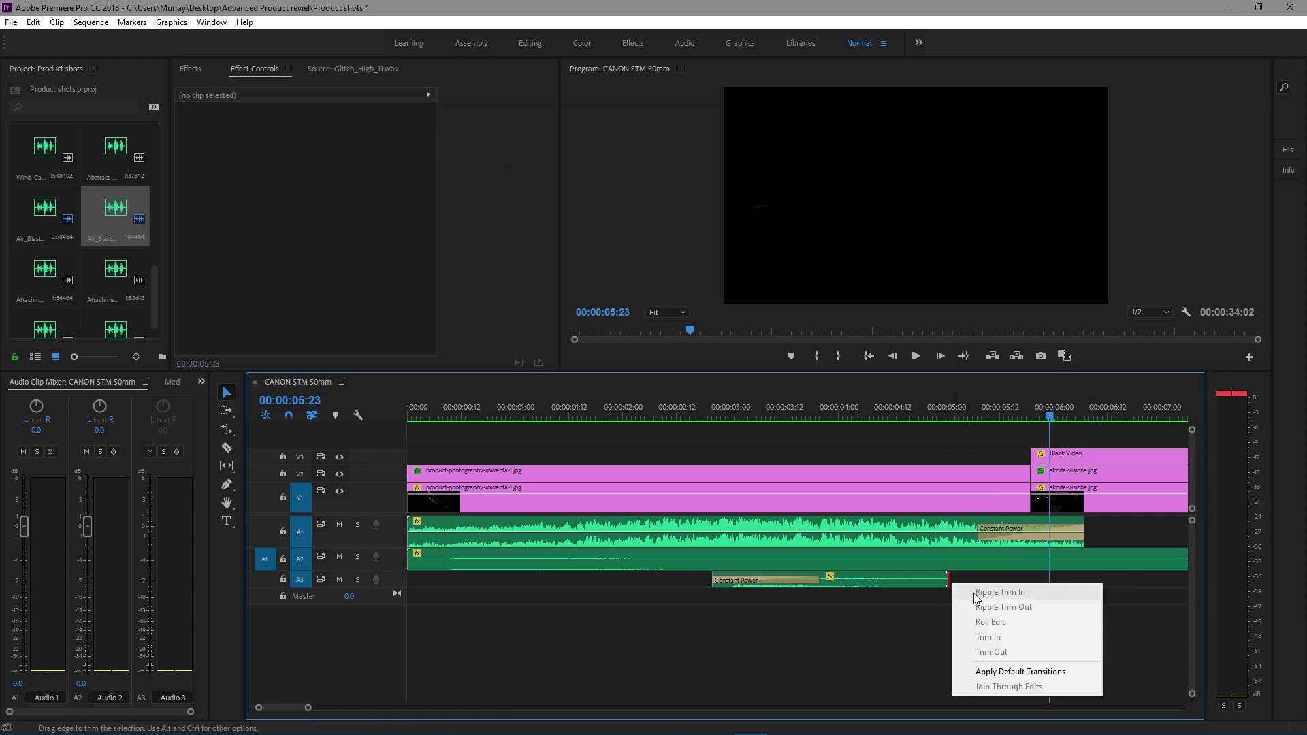
{"action": "left_click", "coordinate": [1002, 671]}
{"action": "left_click", "coordinate": [655, 411]}
{"action": "key", "text": "space"}
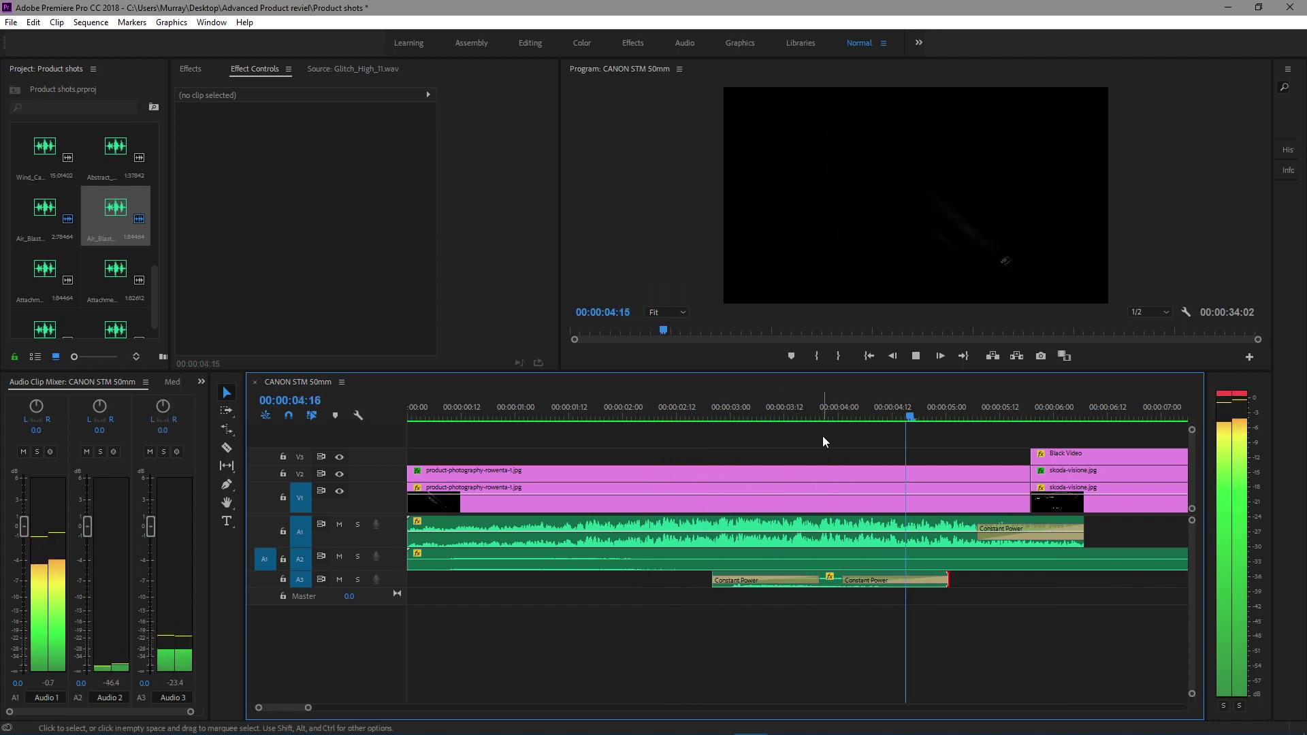
{"action": "key", "text": "space"}
Extend the faded end of Air_Blast_Large_04.wav to 00:00:05:10 and play through to the second shot
{"action": "left_click_drag", "start_coordinate": [948, 579], "coordinate": [995, 579]}
{"action": "left_click", "coordinate": [791, 412]}
{"action": "key", "text": "space"}
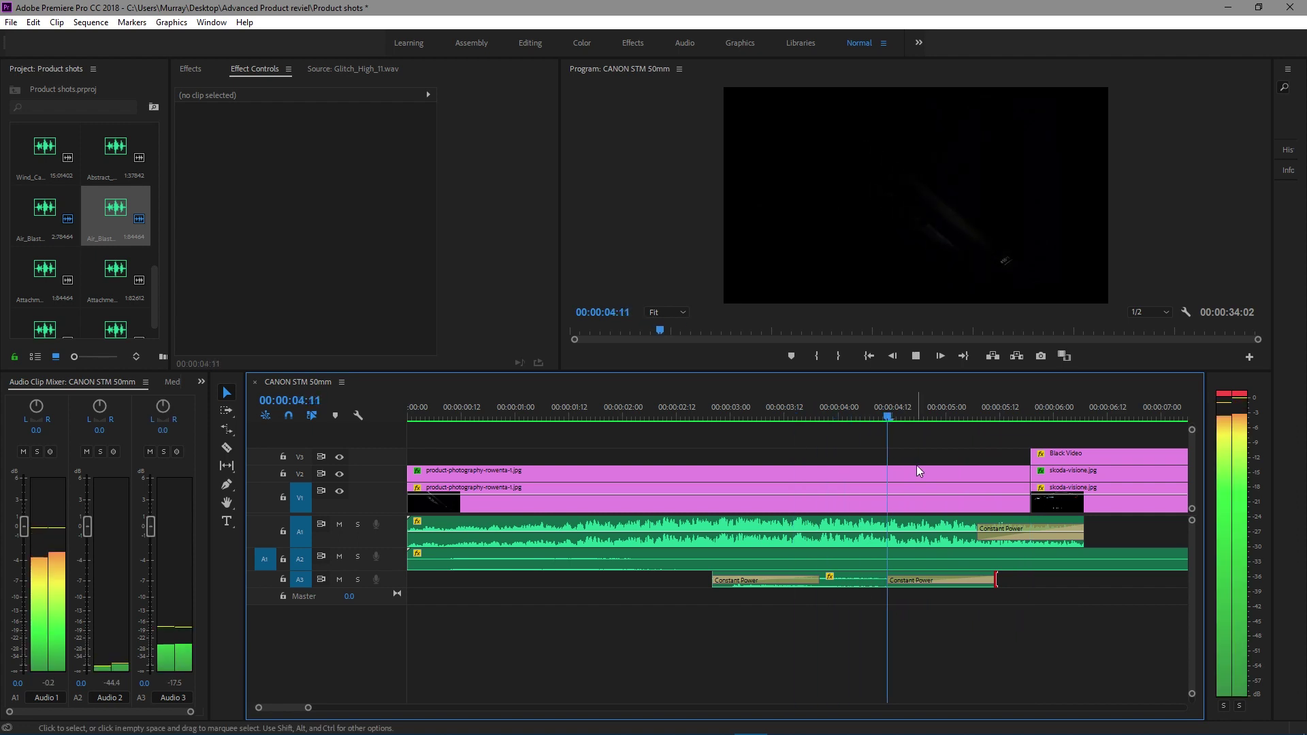
{"action": "key", "text": "space"}
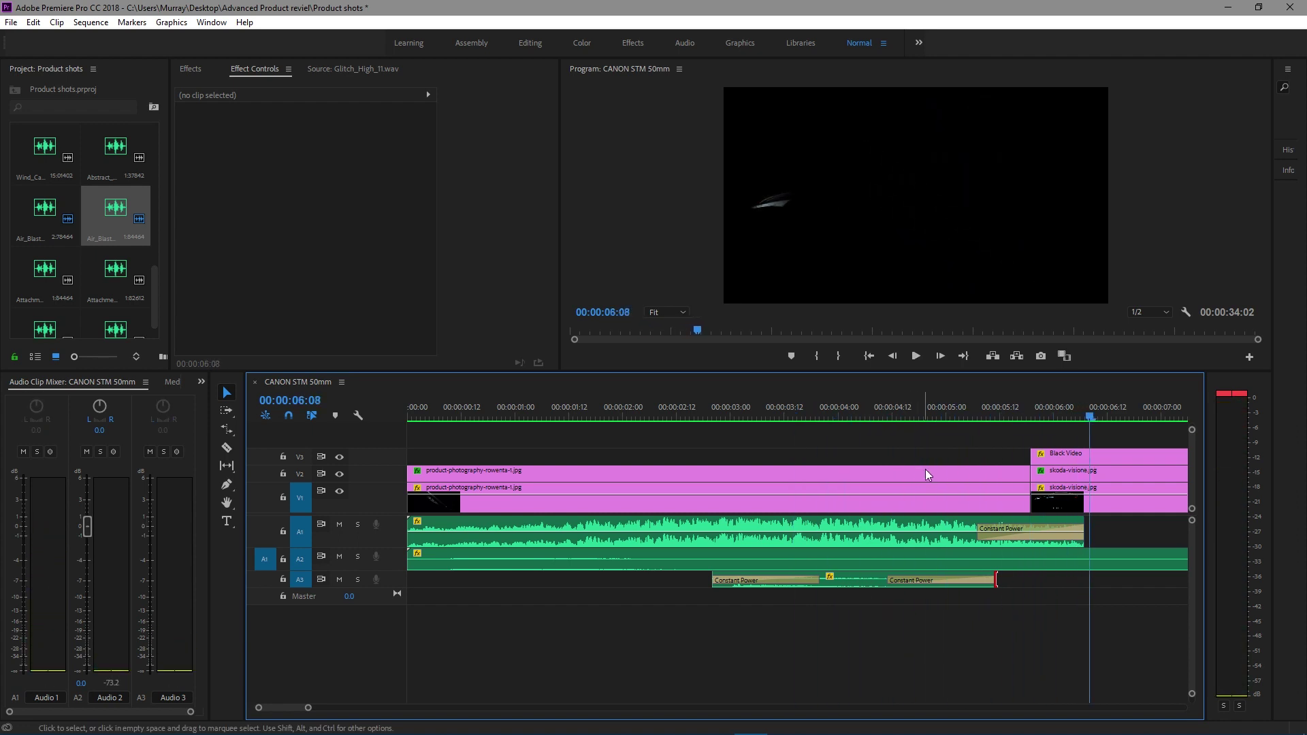
Play the sequence from the beginning to check the layered sounds against the first shot
{"action": "key", "text": "minus"}
{"action": "key", "text": "Home"}
{"action": "key", "text": "space"}
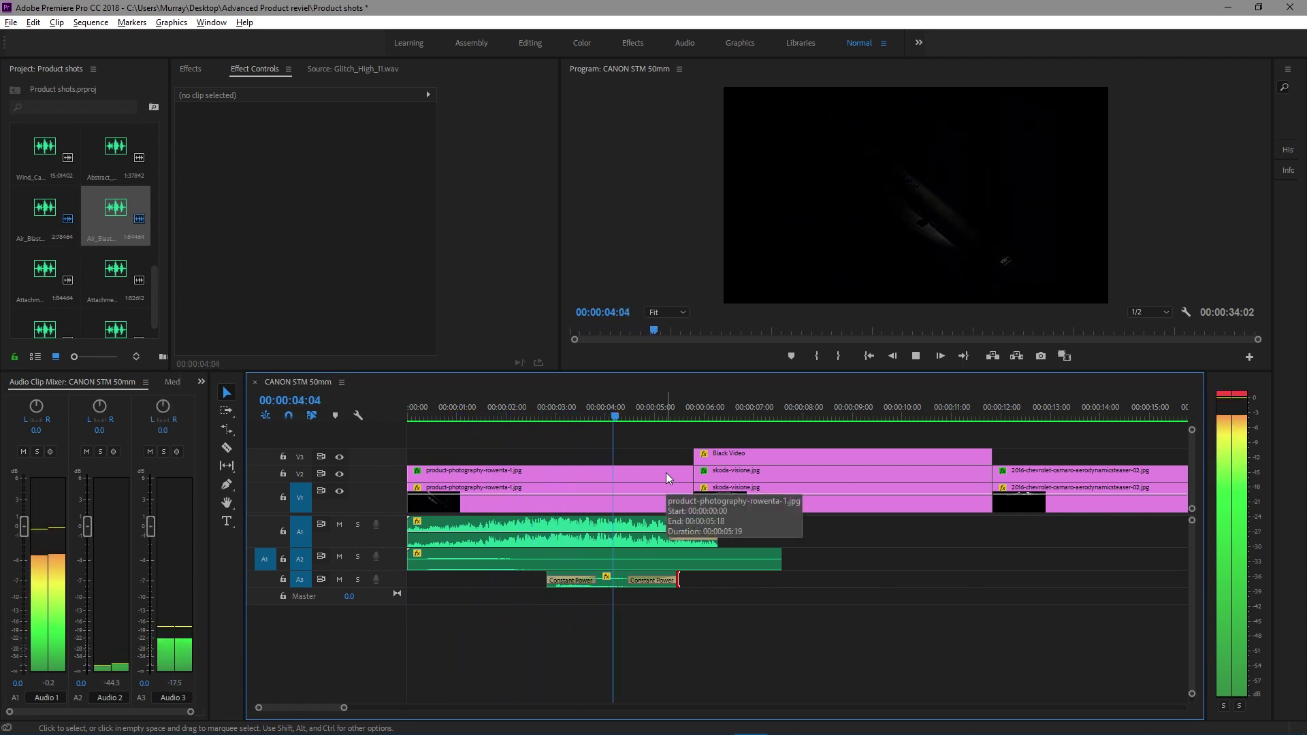
{"action": "key", "text": "space"}
Adjust the gain of Air_Blast_Large_04.wav by another -8 dB and play from before its fade-in
{"action": "left_click", "coordinate": [623, 582]}
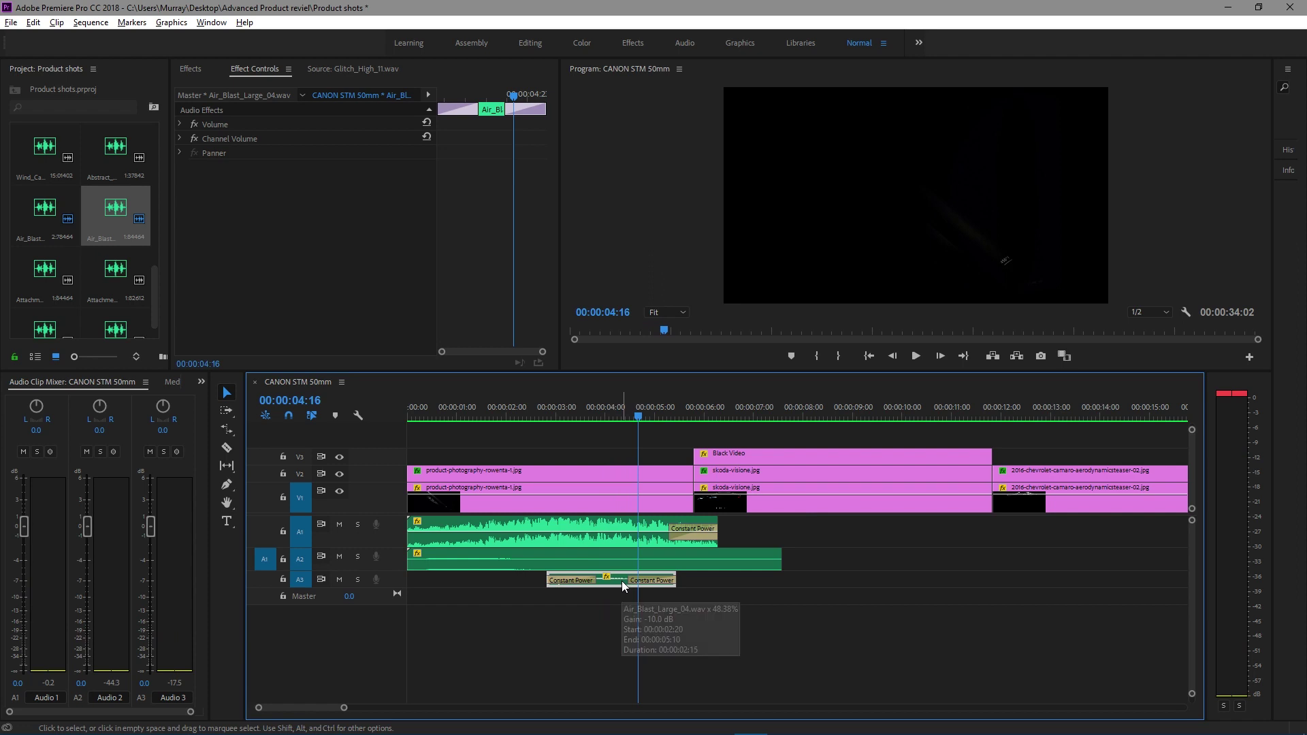
{"action": "key", "text": "g"}
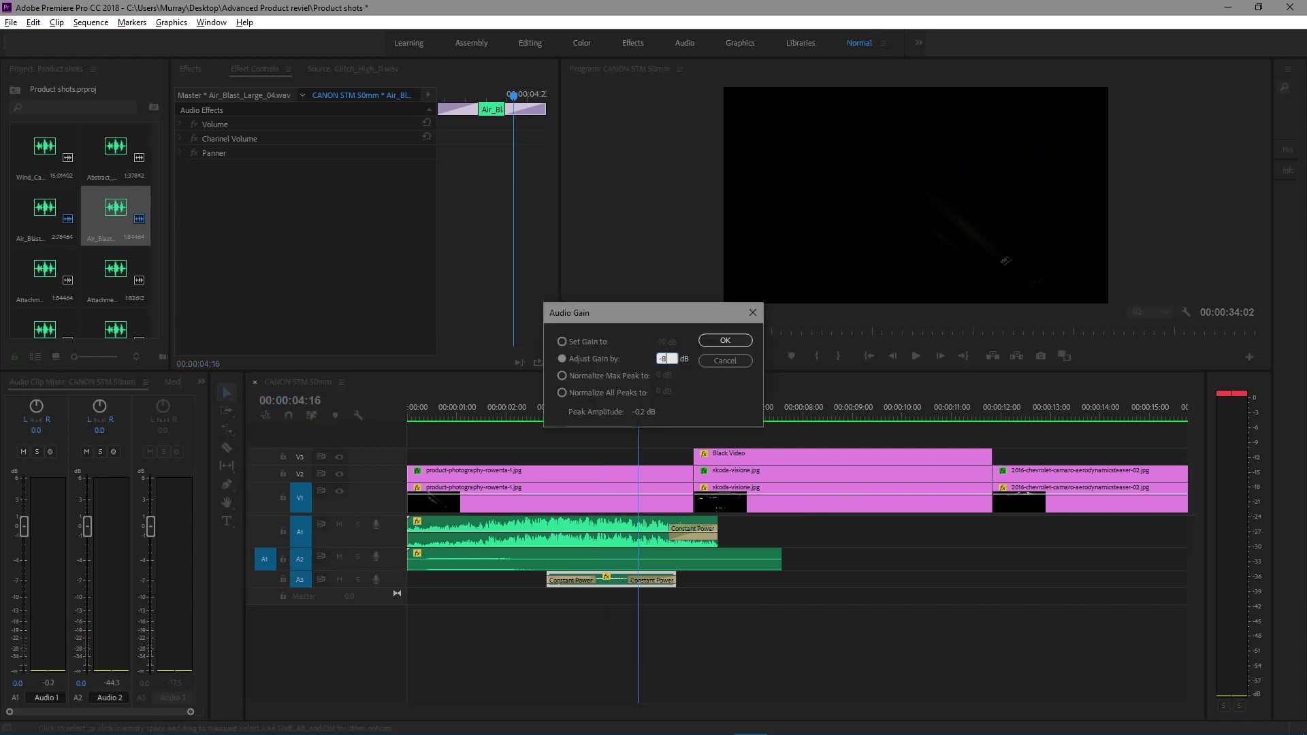
{"action": "key", "text": "Return"}
{"action": "left_click", "coordinate": [510, 413]}
{"action": "key", "text": "space"}
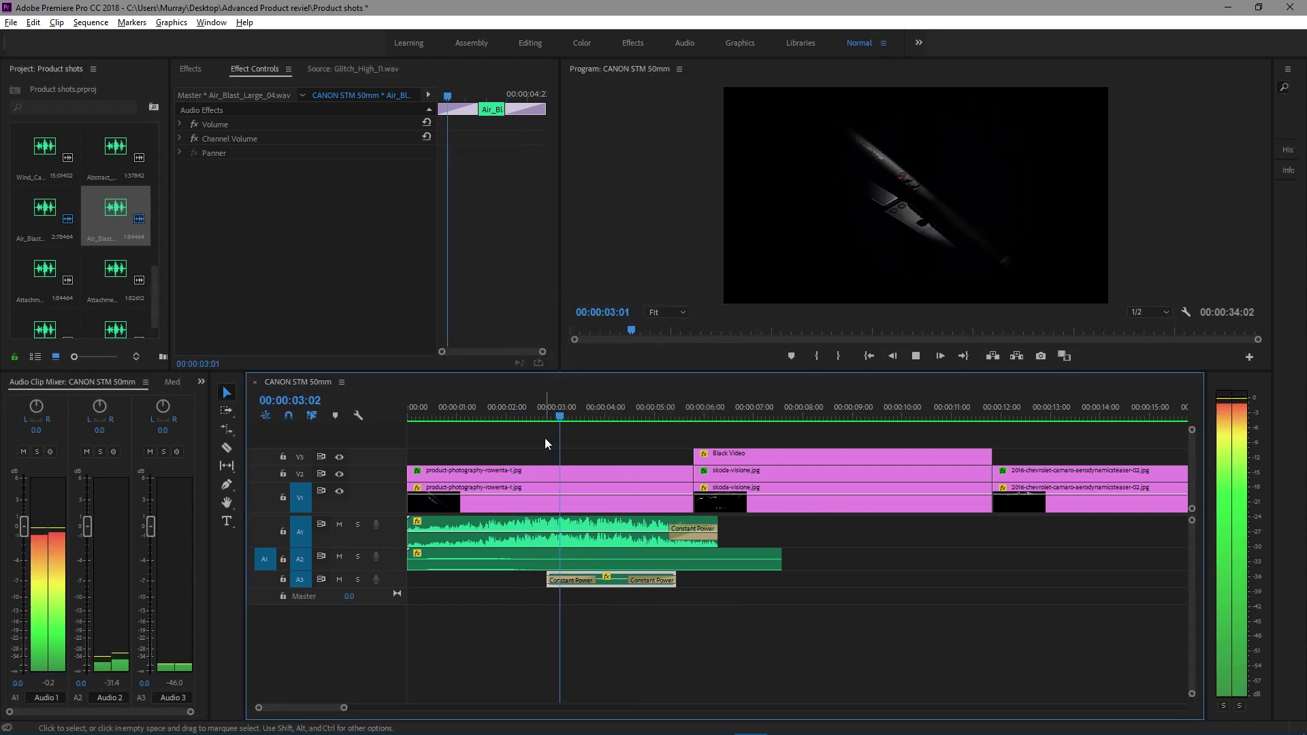
{"action": "key", "text": "space"}
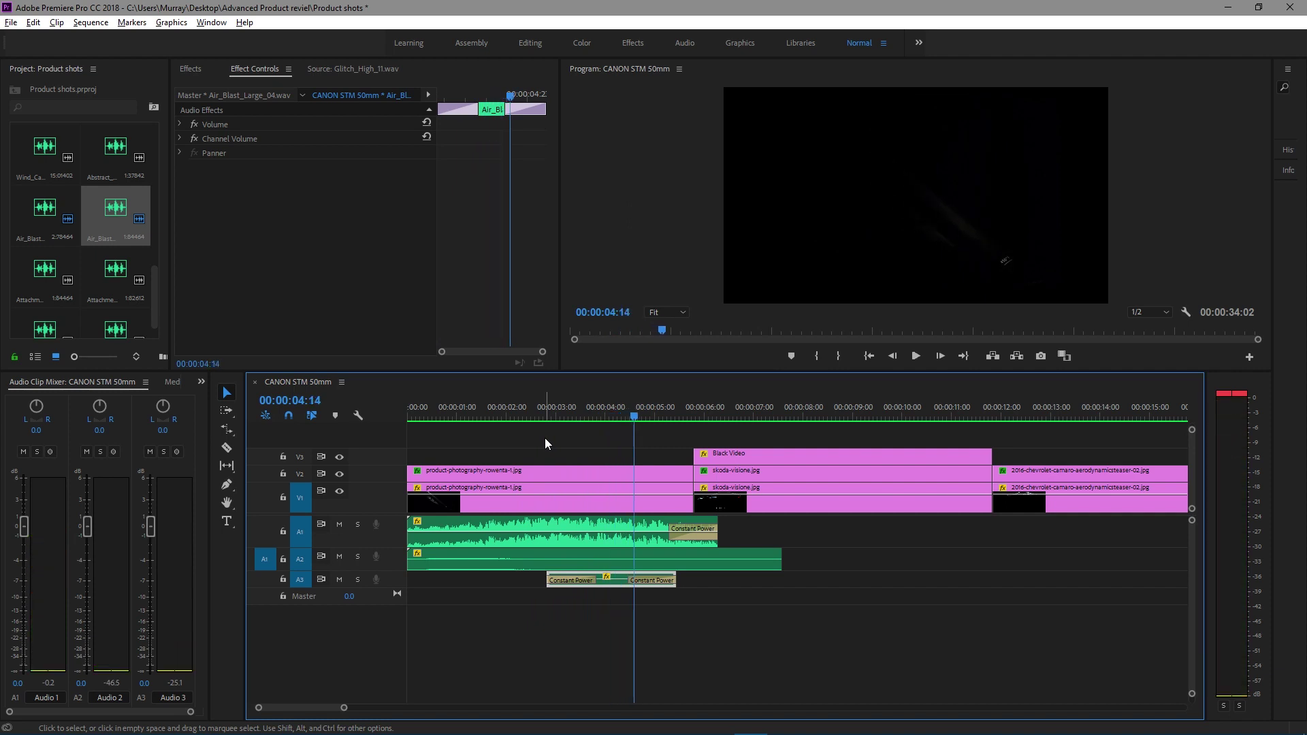
Audition more sound effects and place Abstract_Low_07.wav on a new A4 track, starting with the A1 fade-out at 00:00:05:07
{"action": "left_click", "coordinate": [43, 272]}
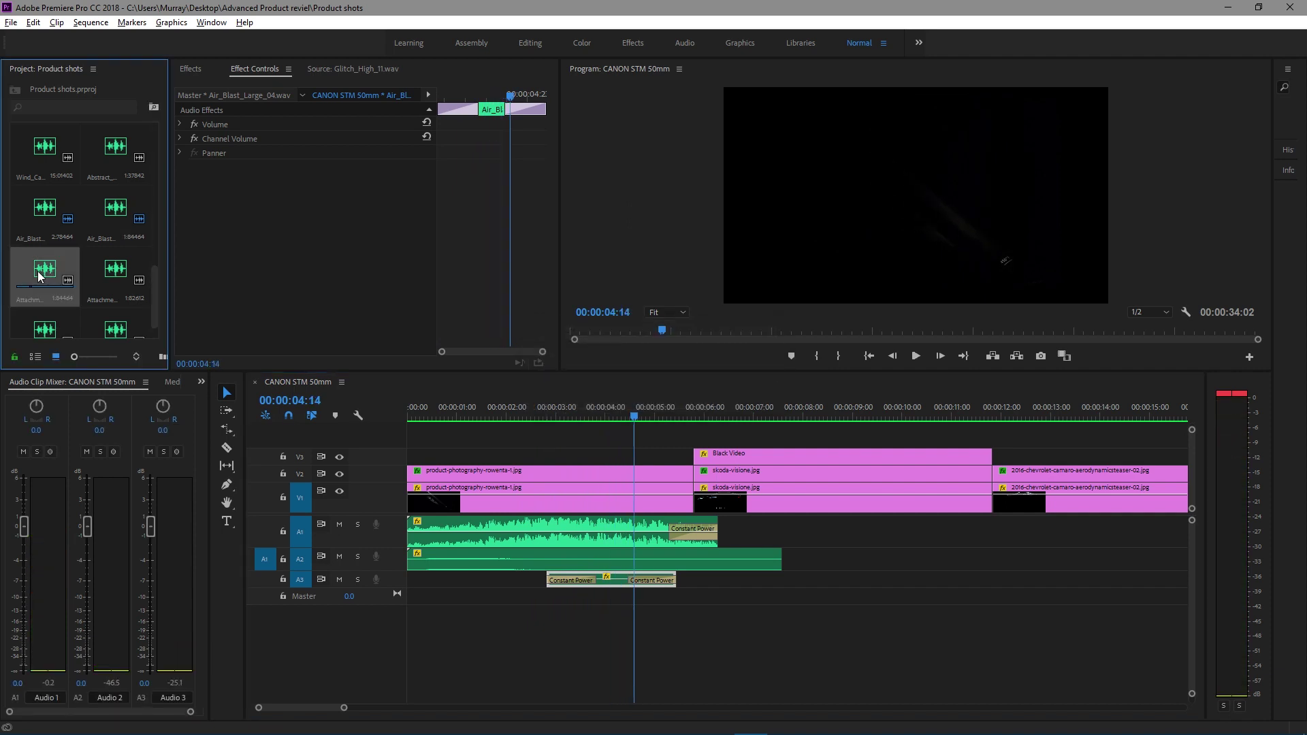
{"action": "left_click", "coordinate": [101, 272]}
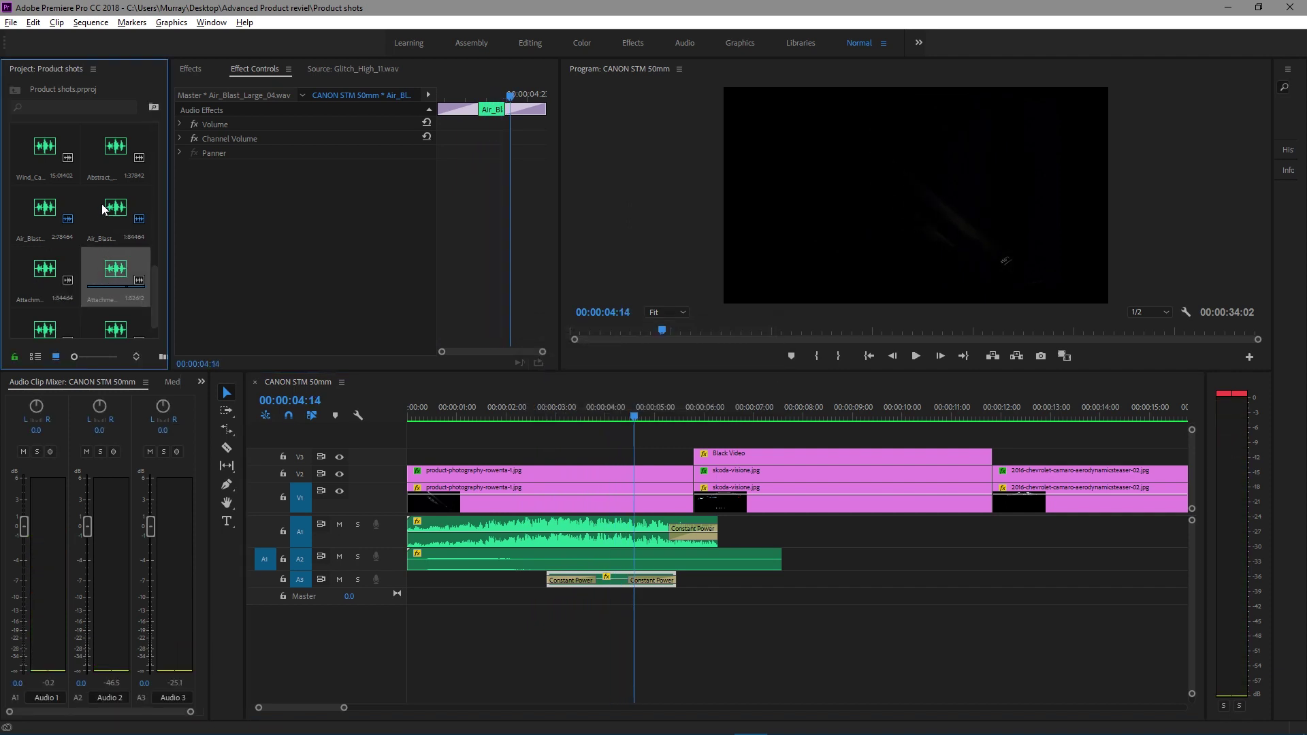
{"action": "left_click", "coordinate": [111, 152]}
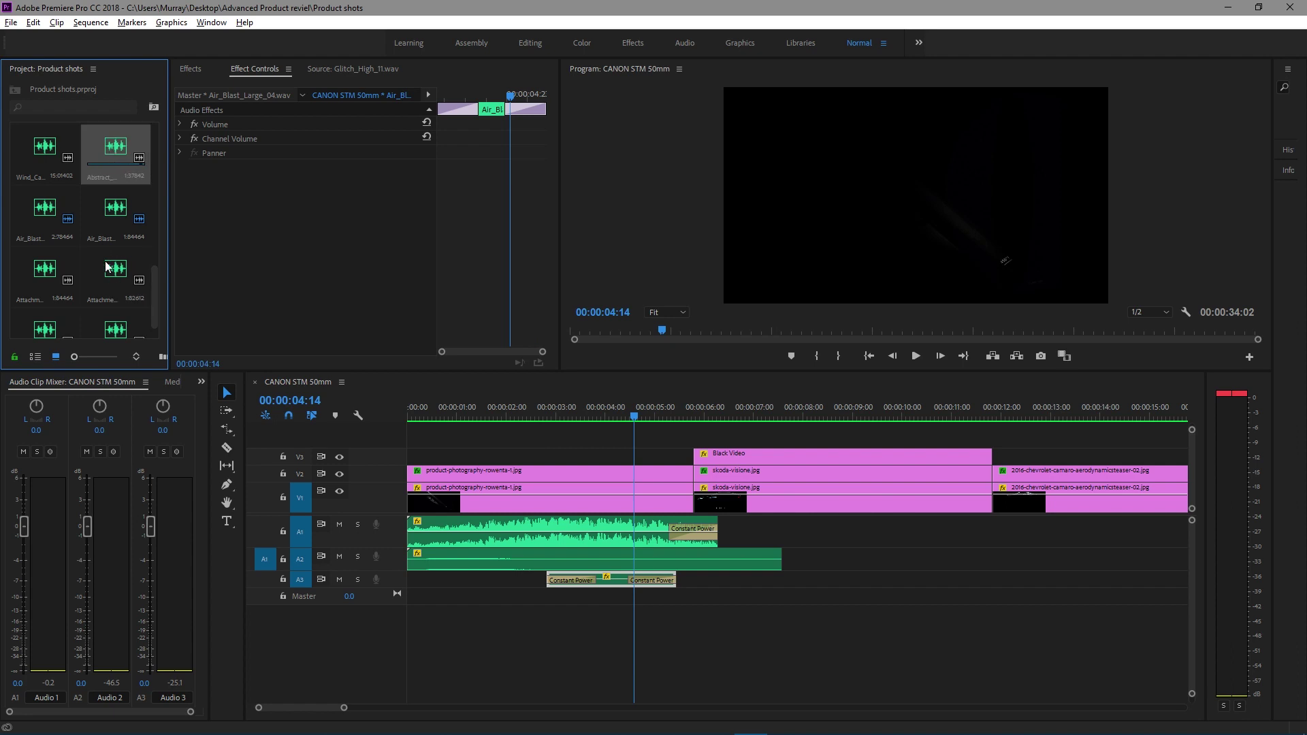
{"action": "left_click_drag", "start_coordinate": [616, 512], "coordinate": [679, 607]}
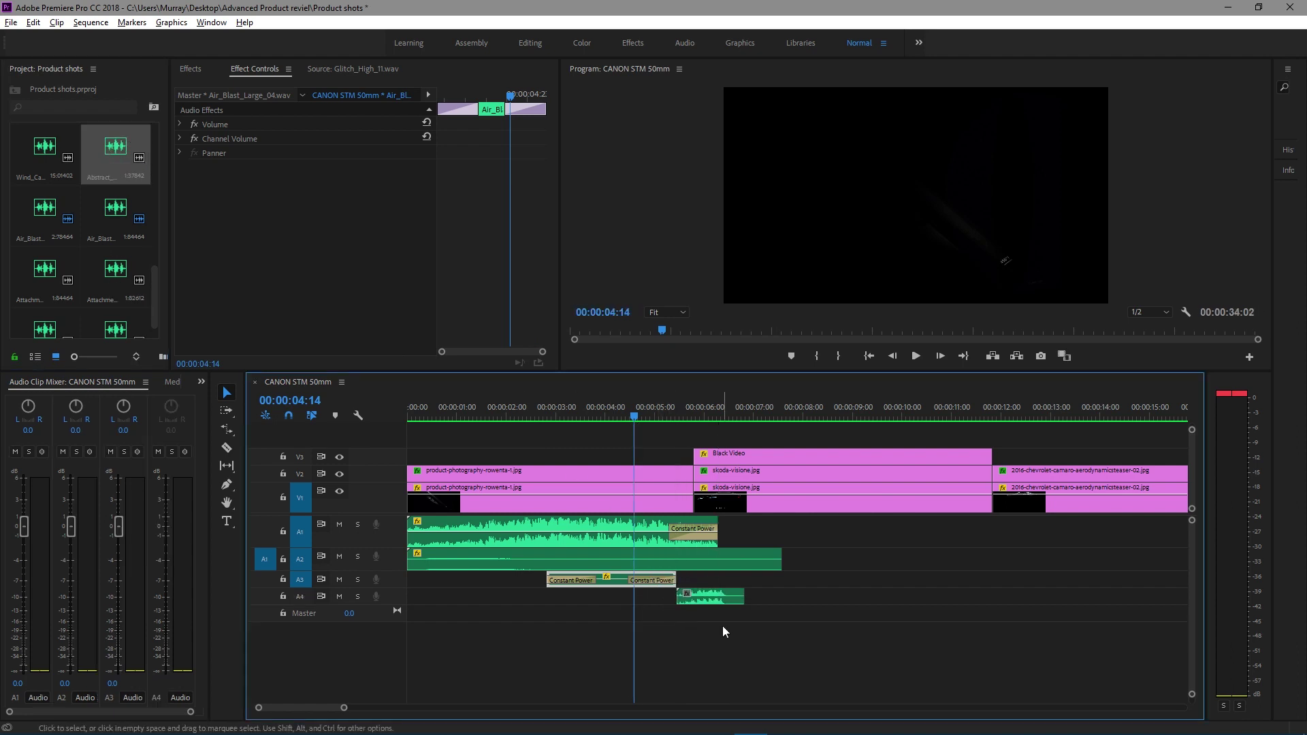
{"action": "scroll", "coordinate": [700, 587], "scroll_direction": "up", "scroll_amount": 2}
{"action": "left_click", "coordinate": [689, 603]}
{"action": "left_click_drag", "start_coordinate": [689, 603], "coordinate": [680, 603]}
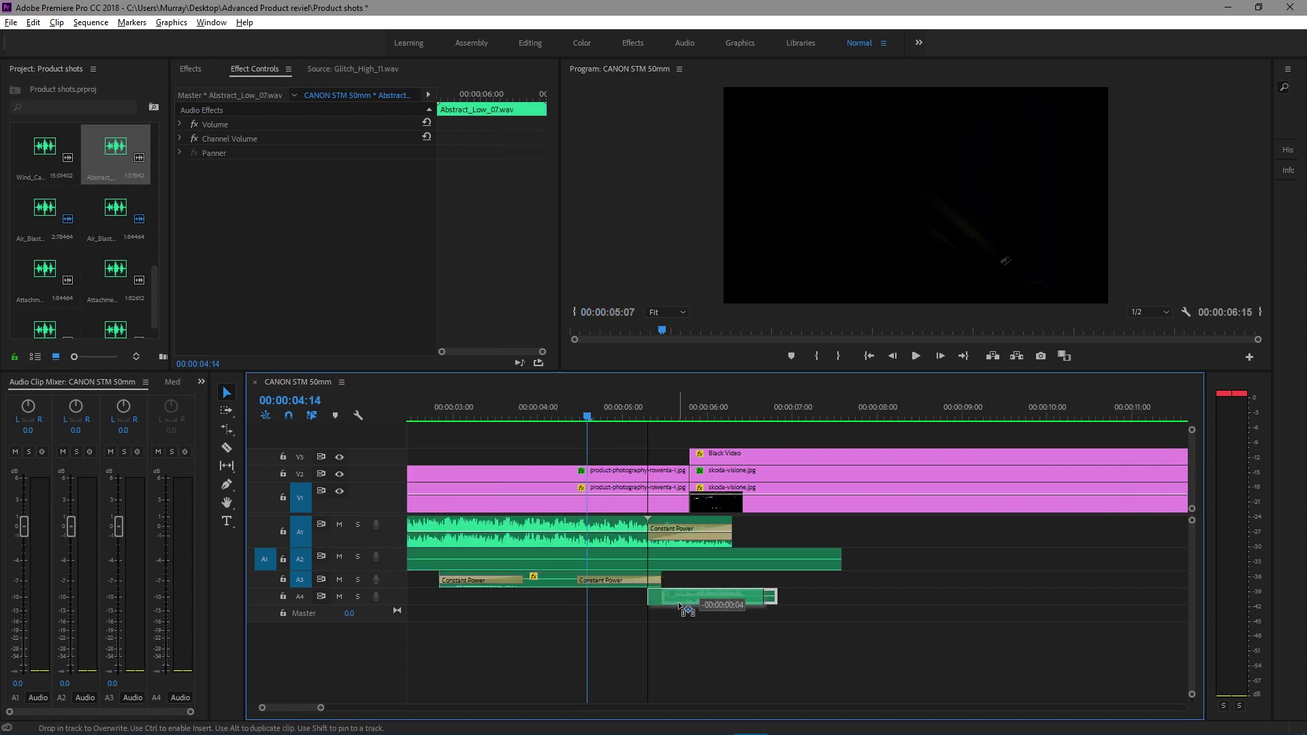
Adjust the gain of Abstract_Low_07.wav by -10 dB and play it across the cut to the second shot
{"action": "key", "text": "g"}
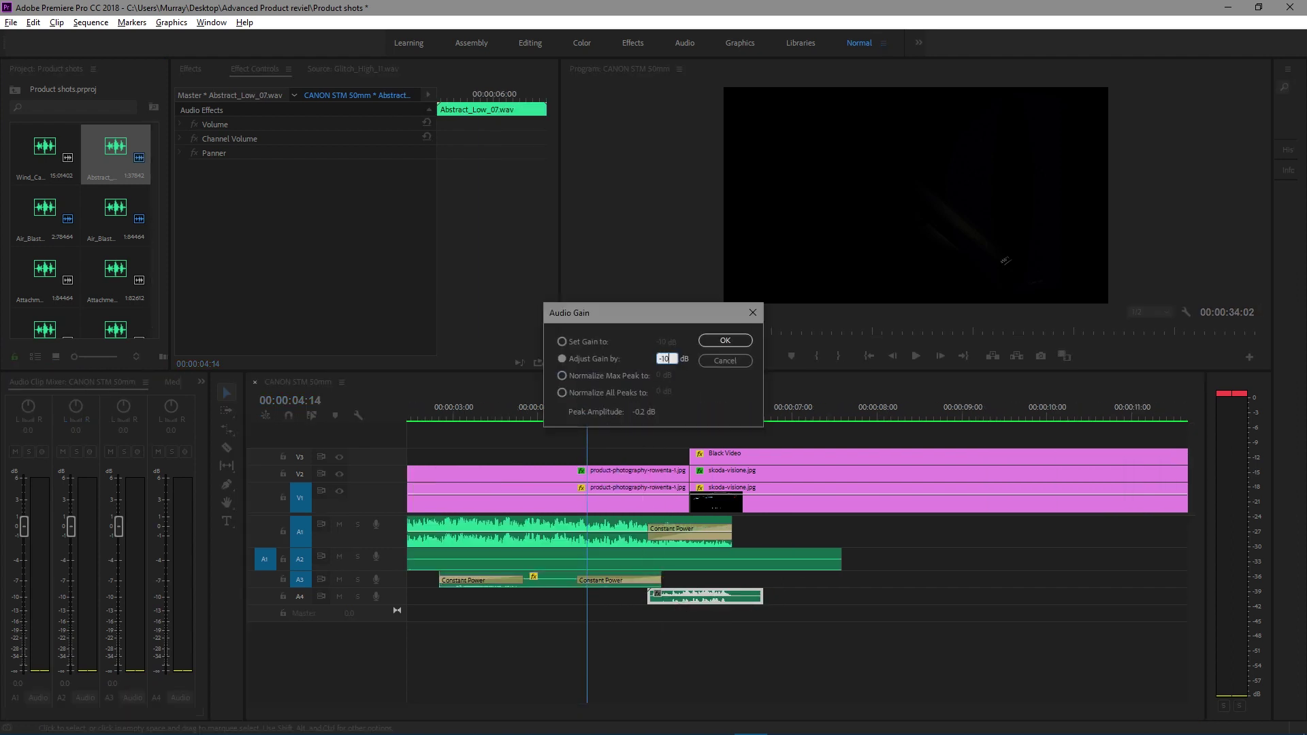
{"action": "key", "text": "Return"}
{"action": "key", "text": "space"}
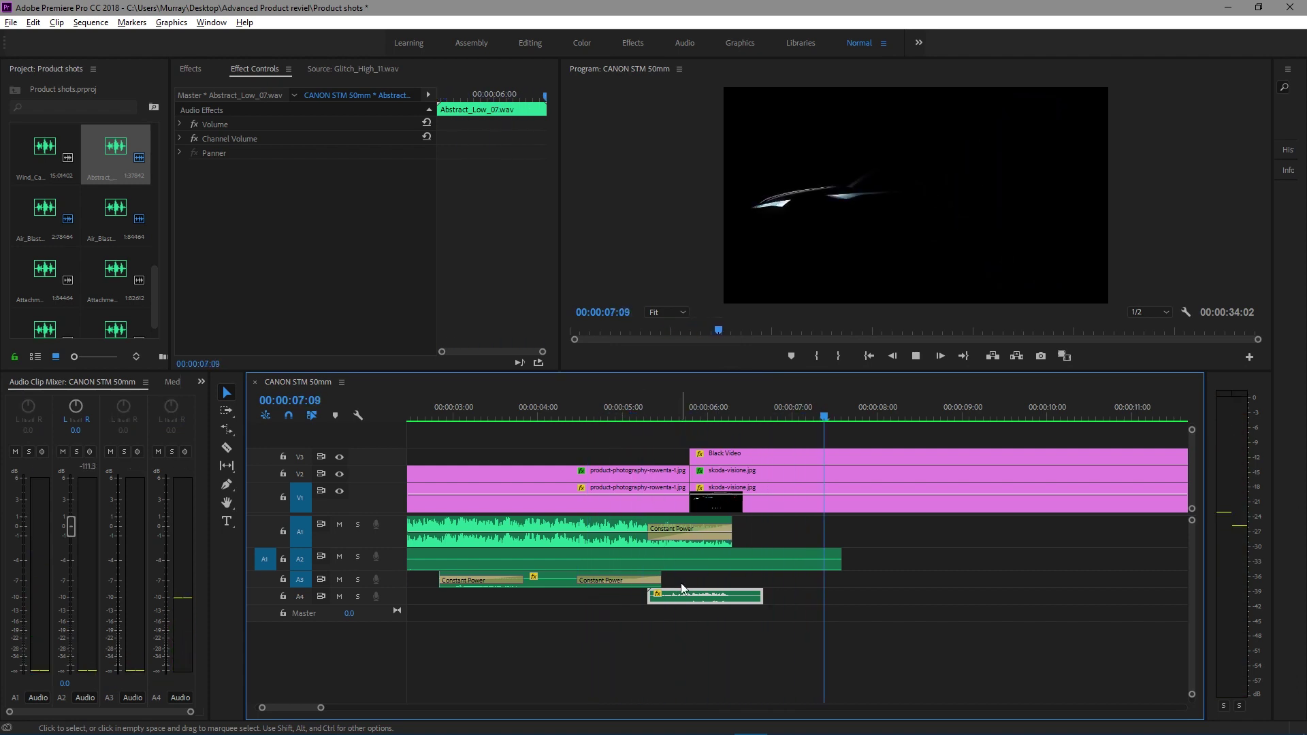
Stretch Abstract_Low_07.wav on A4 to run from the end of the A3 sound to about 00:00:07:17, and play it
{"action": "left_click", "coordinate": [647, 411]}
{"action": "key", "text": "space"}
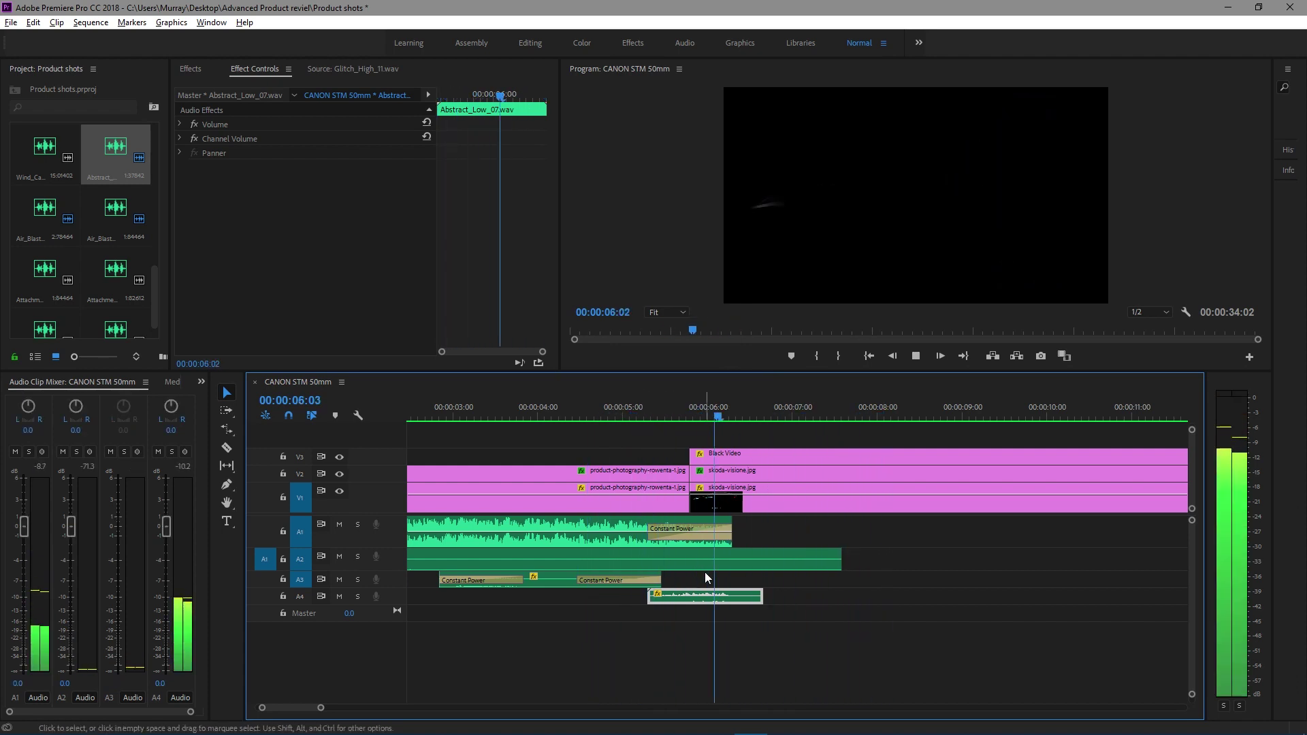
{"action": "left_click_drag", "start_coordinate": [702, 595], "coordinate": [851, 596]}
{"action": "key", "text": "v"}
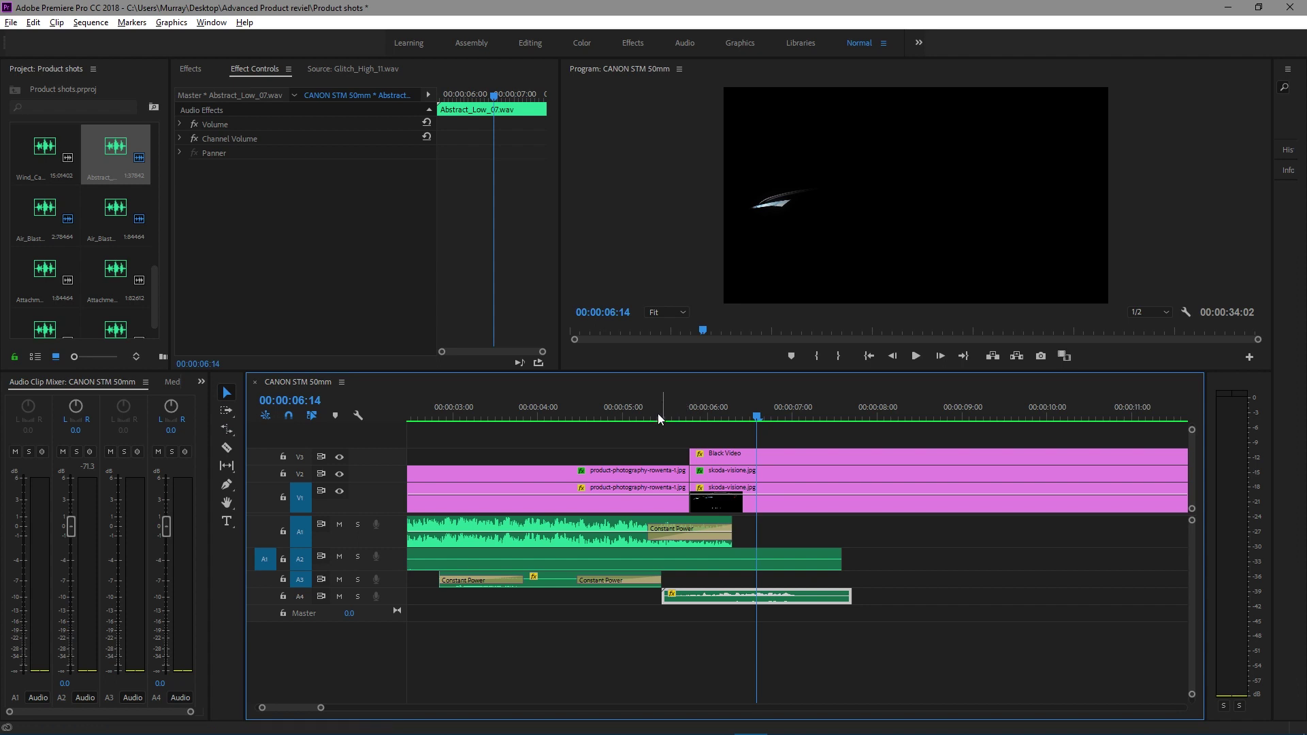
{"action": "left_click", "coordinate": [608, 408]}
{"action": "key", "text": "space"}
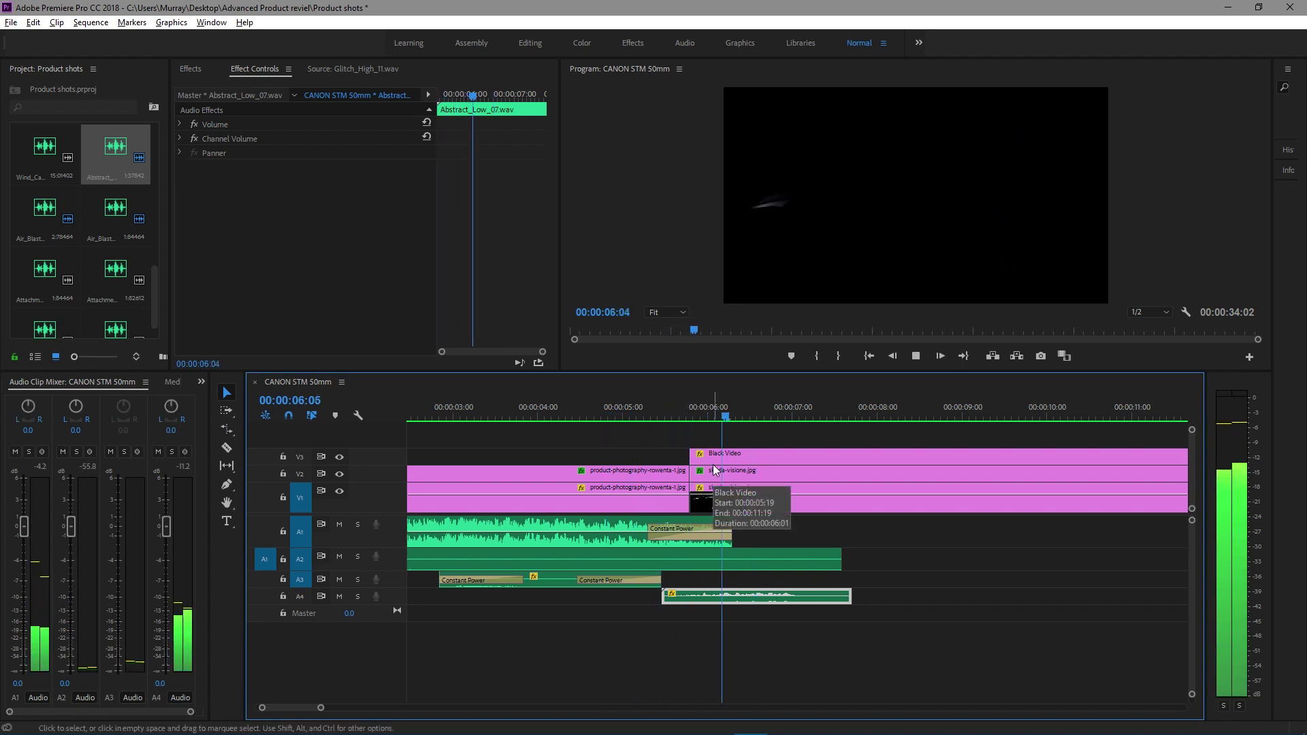
{"action": "key", "text": "space"}
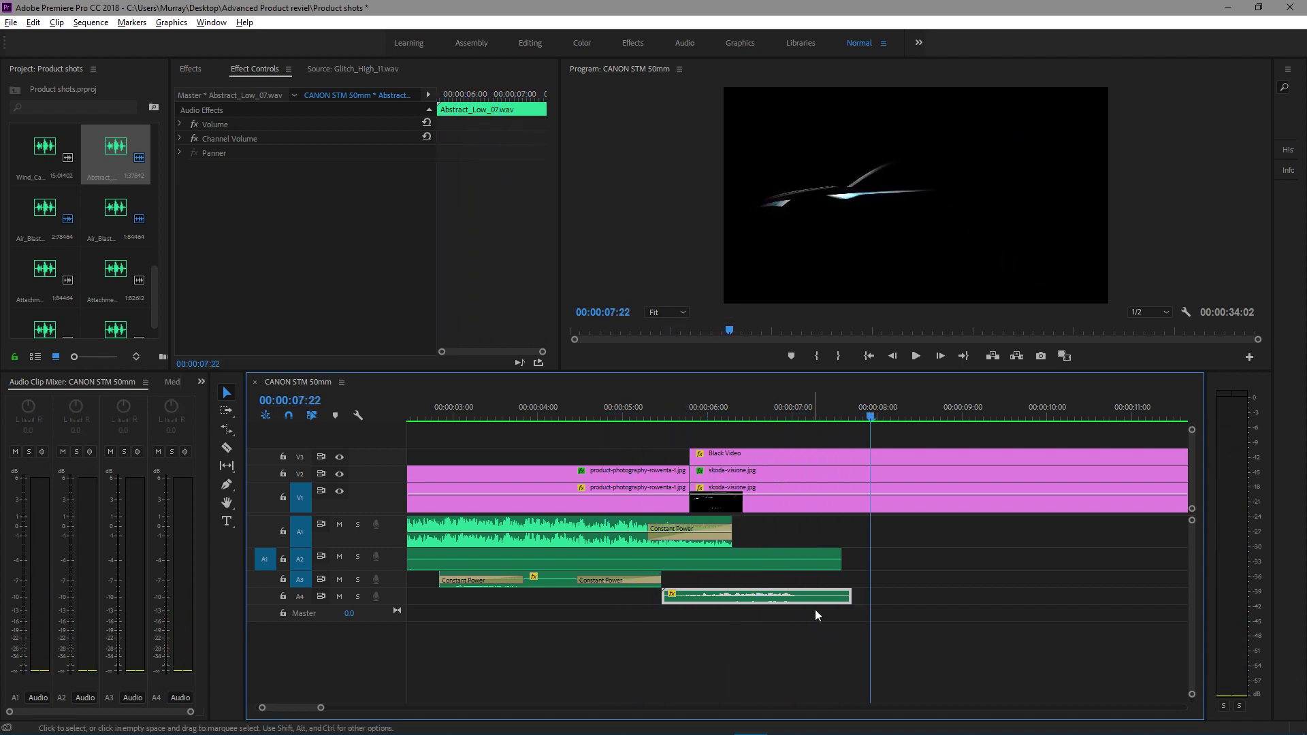
Try stretching the end of Abstract_Low_07.wav further to about 00:00:08:07 and play it from the first shot
{"action": "key", "text": "r"}
{"action": "left_click_drag", "start_coordinate": [851, 597], "coordinate": [904, 596]}
{"action": "left_click", "coordinate": [589, 423]}
{"action": "key", "text": "space"}
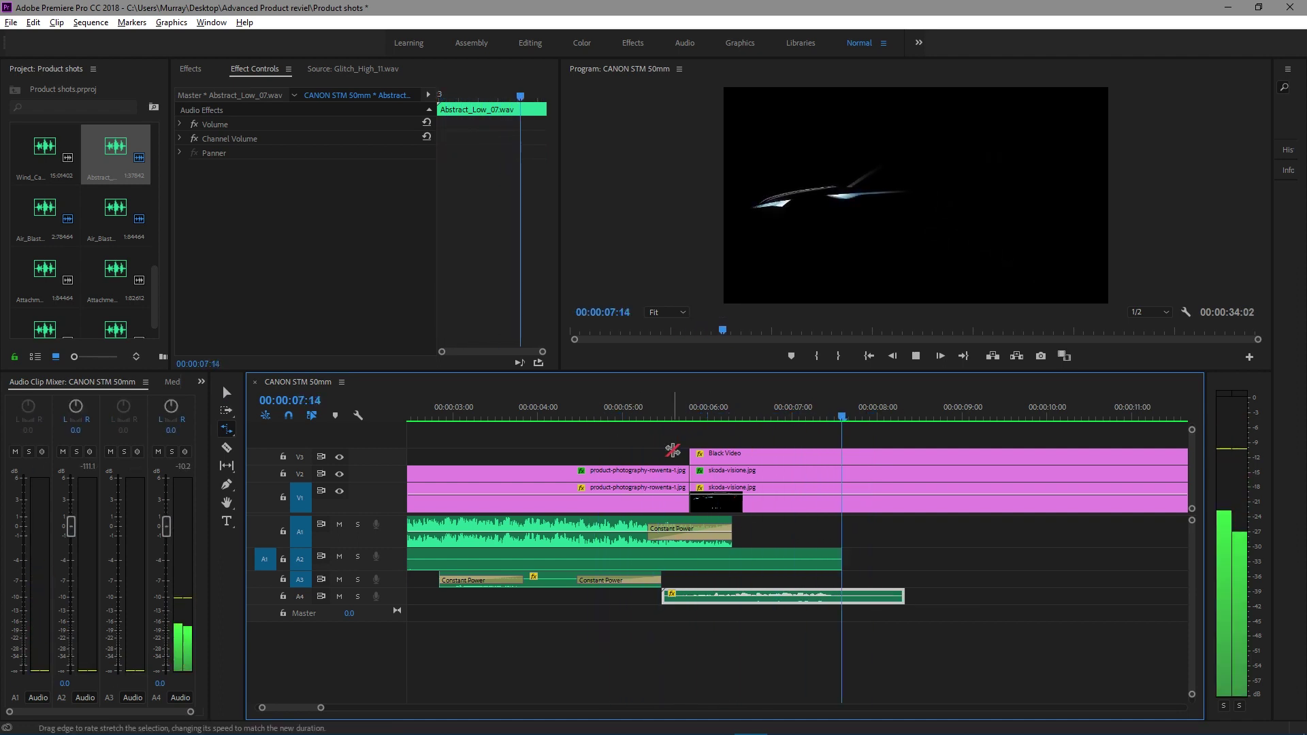
Shorten Abstract_Low_07.wav to end with the A2 clip and add a 14-frame Constant Power fade-out
{"action": "left_click_drag", "start_coordinate": [901, 596], "coordinate": [841, 596]}
{"action": "key", "text": "v"}
{"action": "right_click", "coordinate": [835, 597]}
{"action": "left_click", "coordinate": [878, 688]}
{"action": "left_click_drag", "start_coordinate": [762, 594], "coordinate": [793, 594]}
Play from before the cut to the second shot to check the faded Abstract_Low_07.wav
{"action": "left_click", "coordinate": [587, 411]}
{"action": "key", "text": "space"}
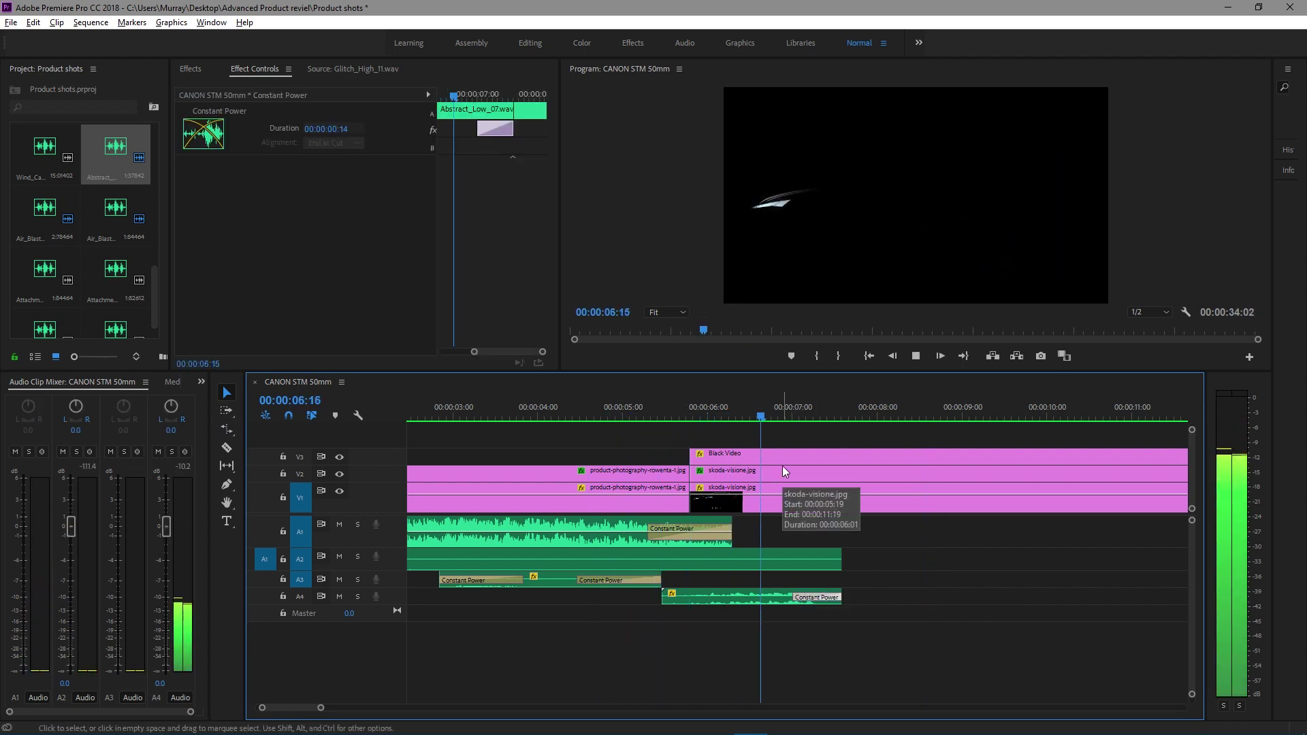
{"action": "key", "text": "space"}
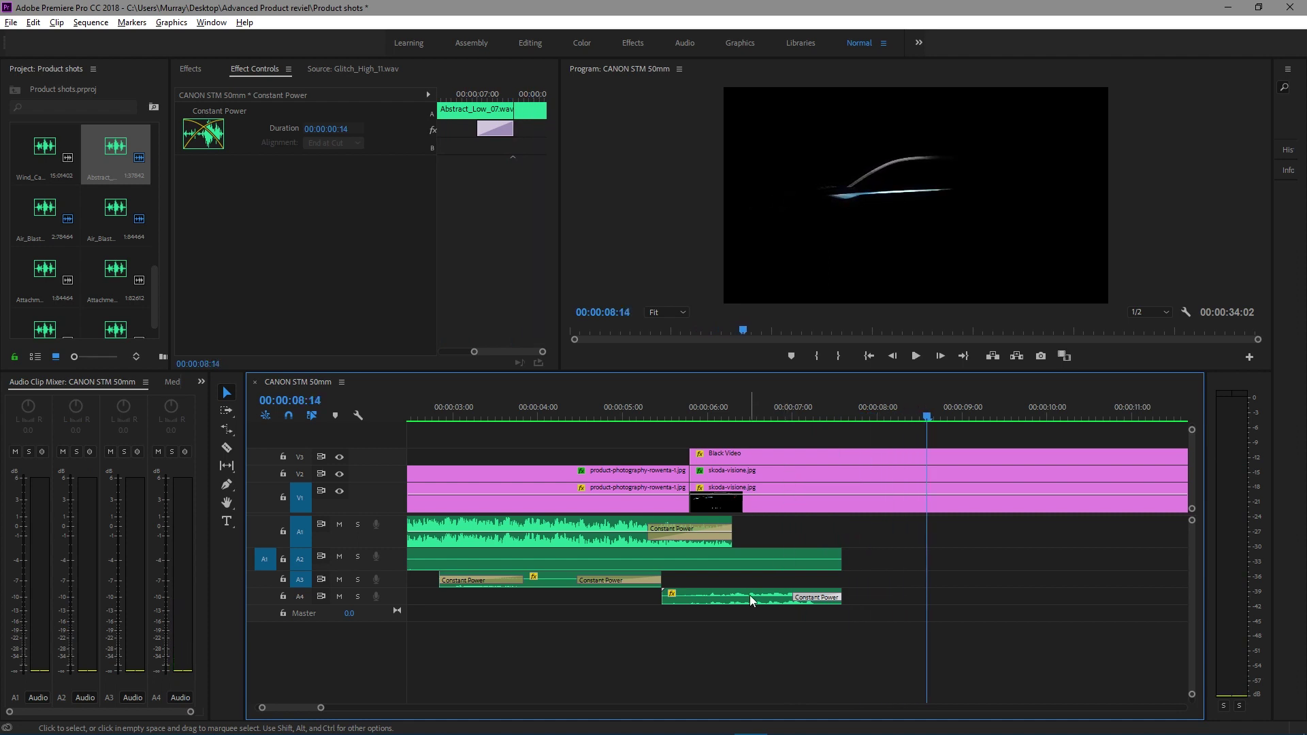
Duplicate Abstract_Low_07.wav onto A3, starting at 00:00:06:18, and play both copies
{"action": "left_click_drag", "start_coordinate": [750, 595], "coordinate": [810, 580]}
{"action": "left_click", "coordinate": [586, 410]}
{"action": "key", "text": "space"}
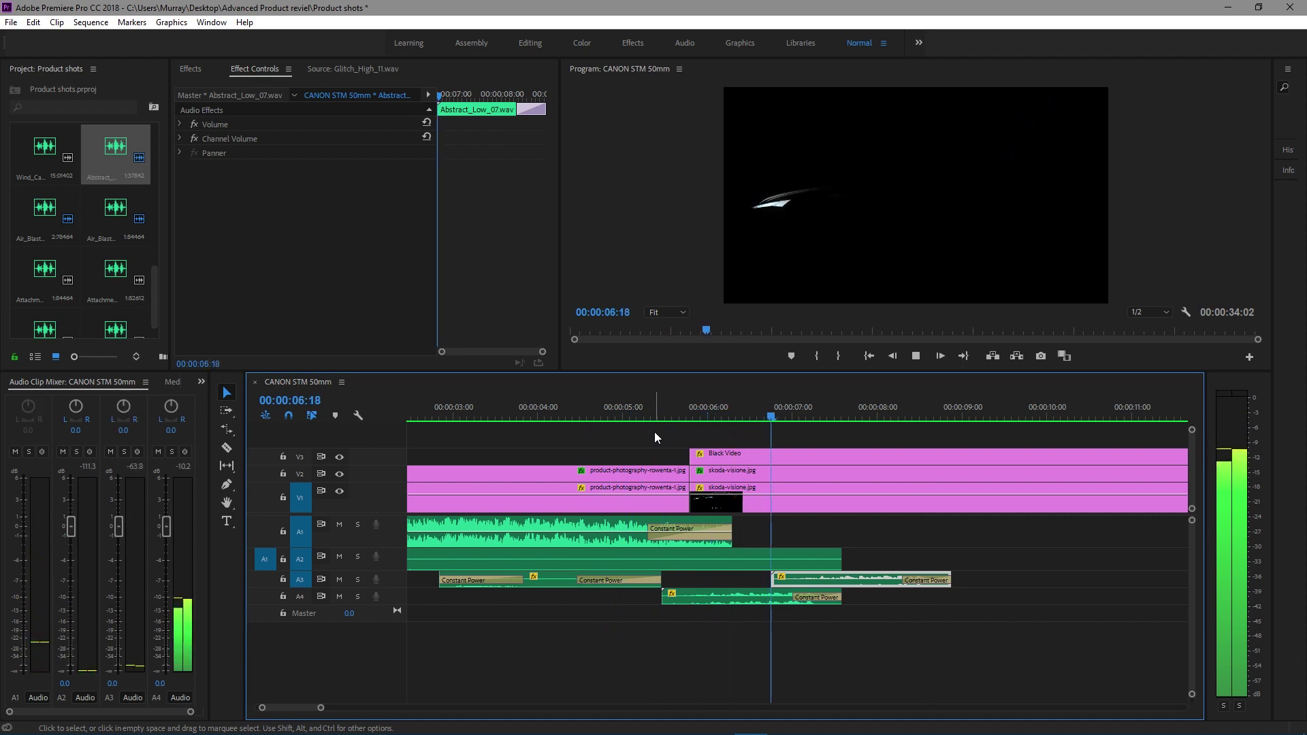
{"action": "key", "text": "space"}
Apply clip speed settings to the A3 copy of Abstract_Low_07.wav, keeping its length, and play through the second shot
{"action": "right_click", "coordinate": [840, 580]}
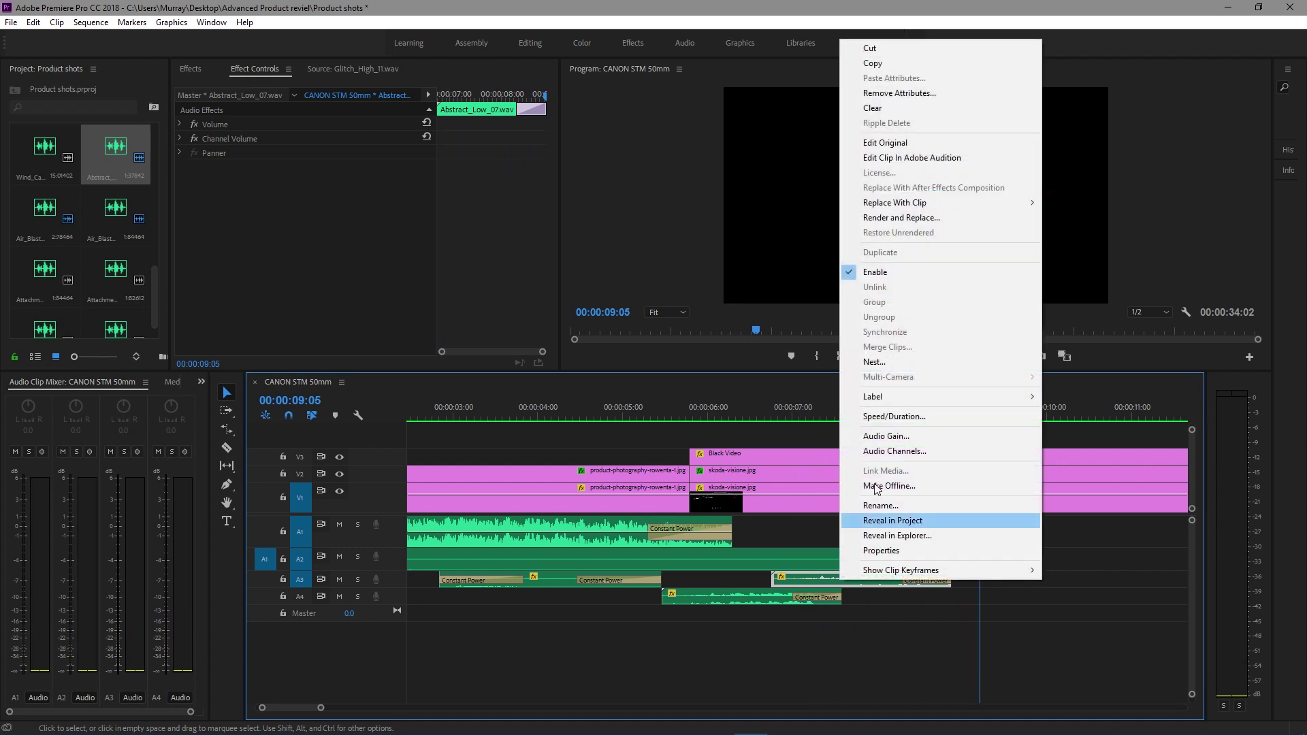
{"action": "left_click", "coordinate": [899, 416]}
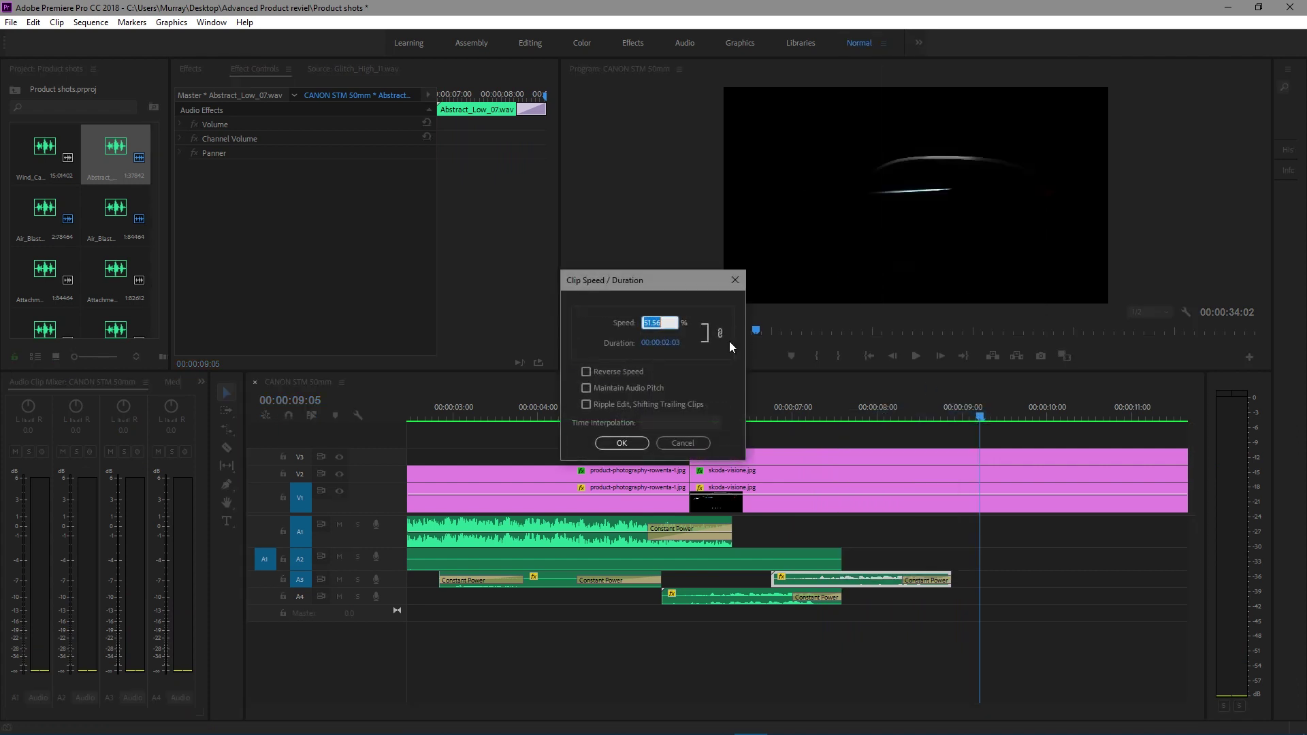
{"action": "left_click", "coordinate": [619, 443]}
{"action": "left_click", "coordinate": [695, 414]}
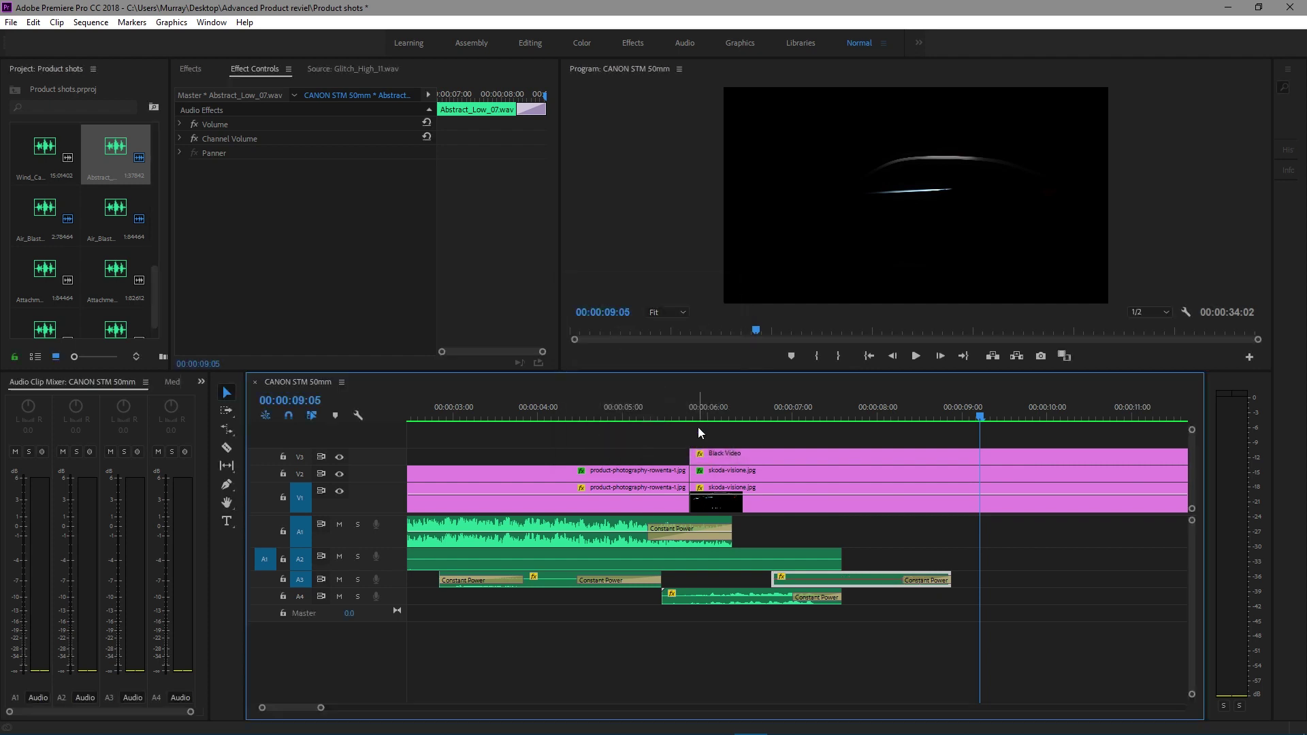
{"action": "key", "text": "space"}
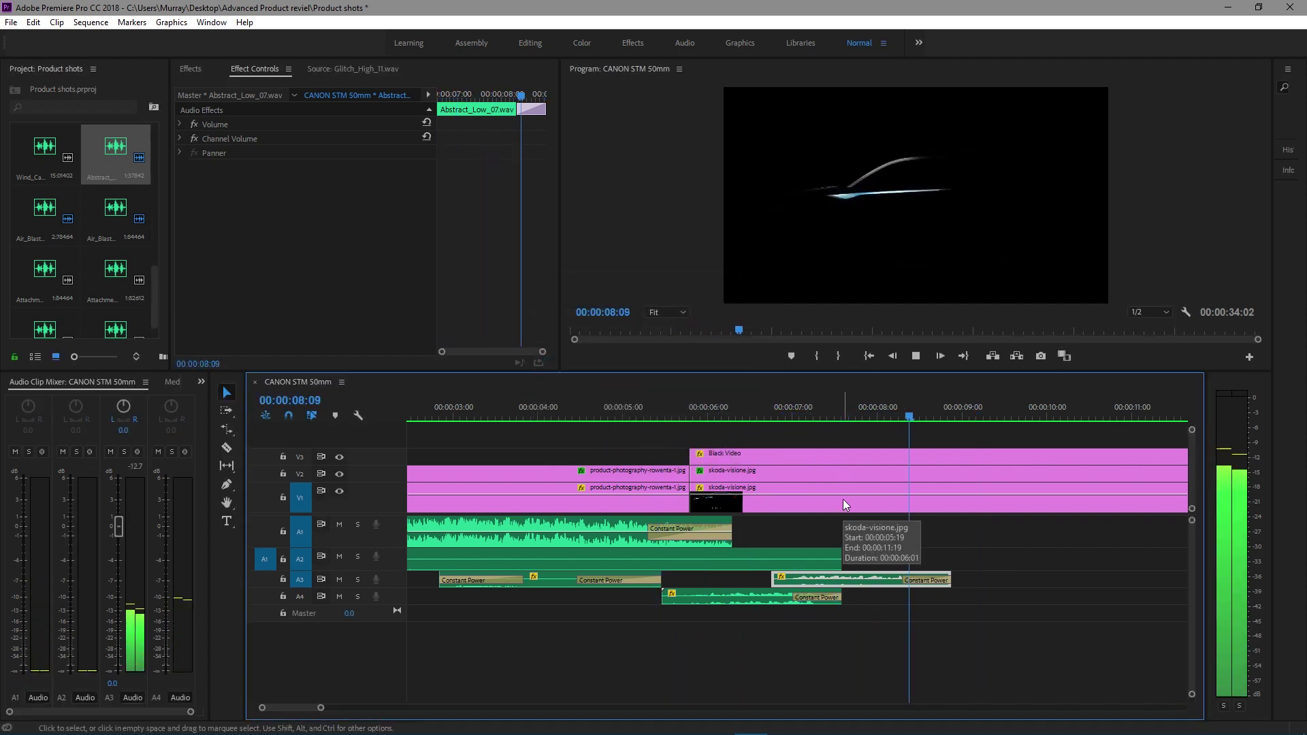
{"action": "key", "text": "space"}
Move both Abstract_Low_07.wav clips earlier so the A3 copy starts at the end of the A1 sound, and play them
{"action": "left_click", "coordinate": [563, 415]}
{"action": "left_click_drag", "start_coordinate": [836, 631], "coordinate": [783, 579]}
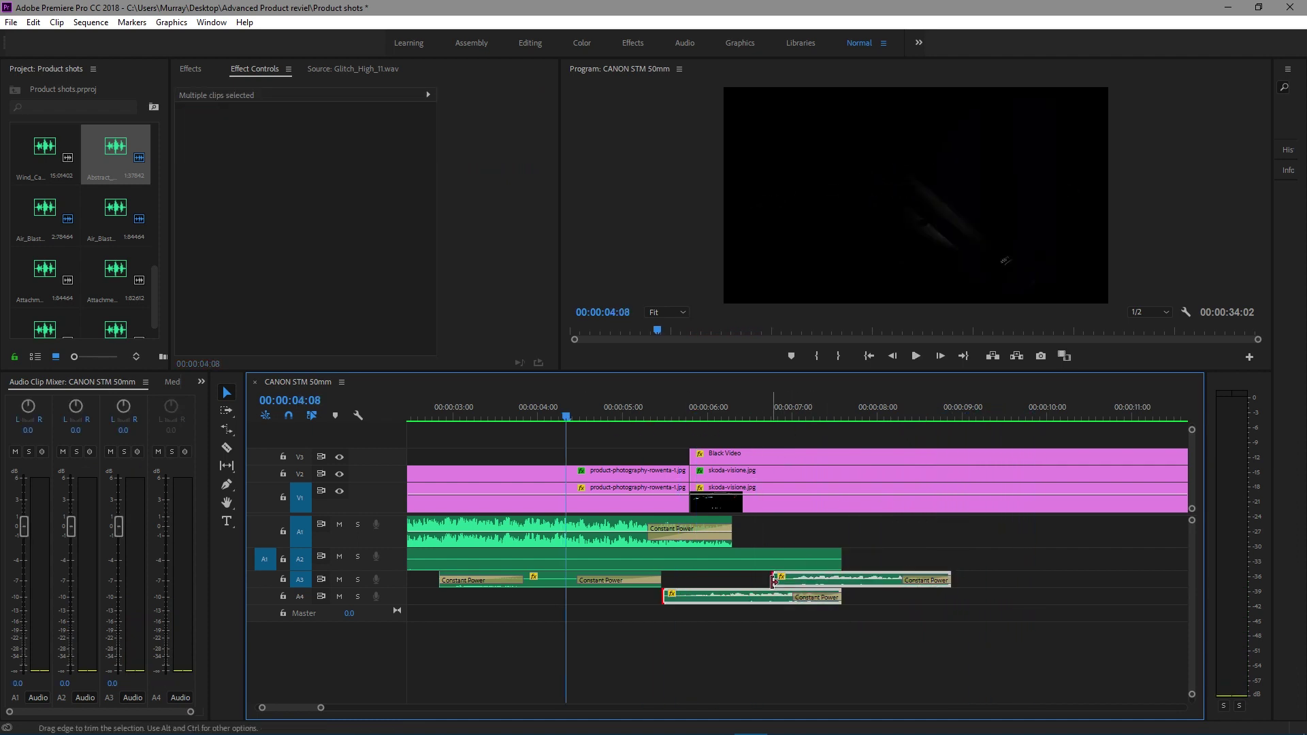
{"action": "left_click_drag", "start_coordinate": [881, 628], "coordinate": [761, 580]}
{"action": "left_click", "coordinate": [615, 452]}
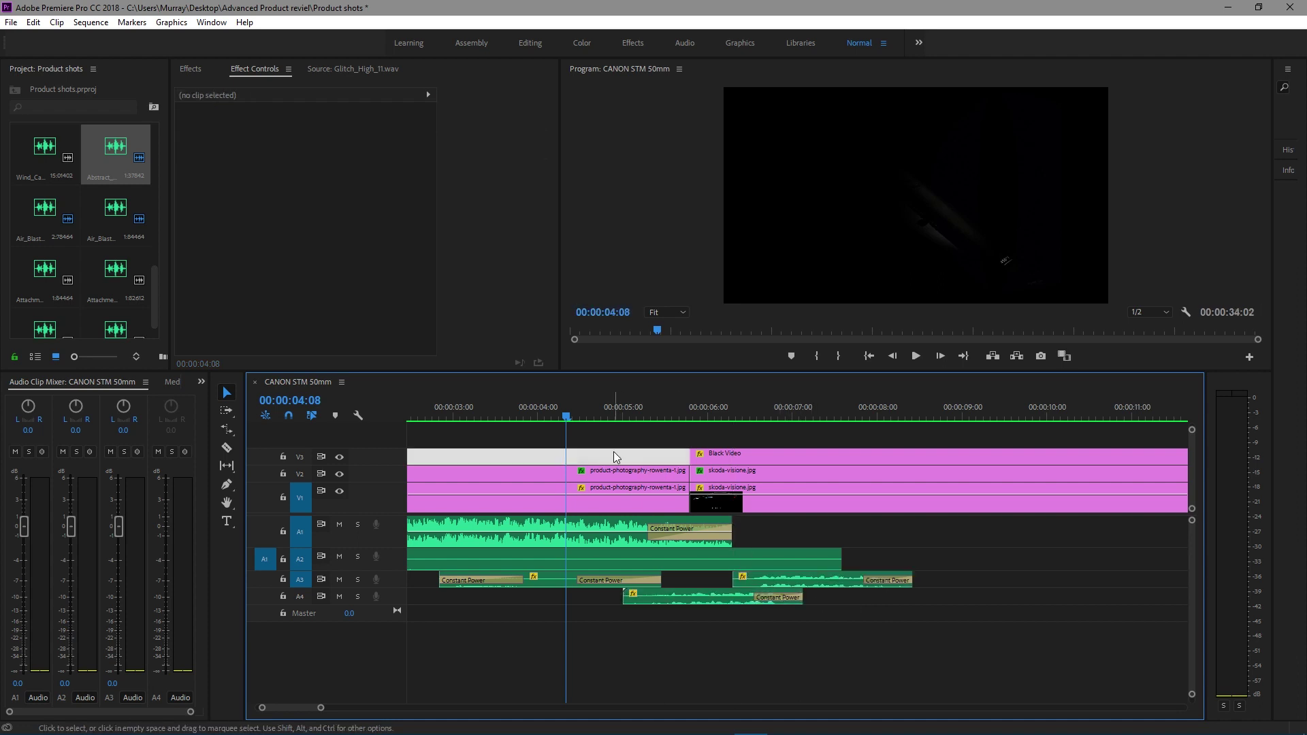
{"action": "key", "text": "space"}
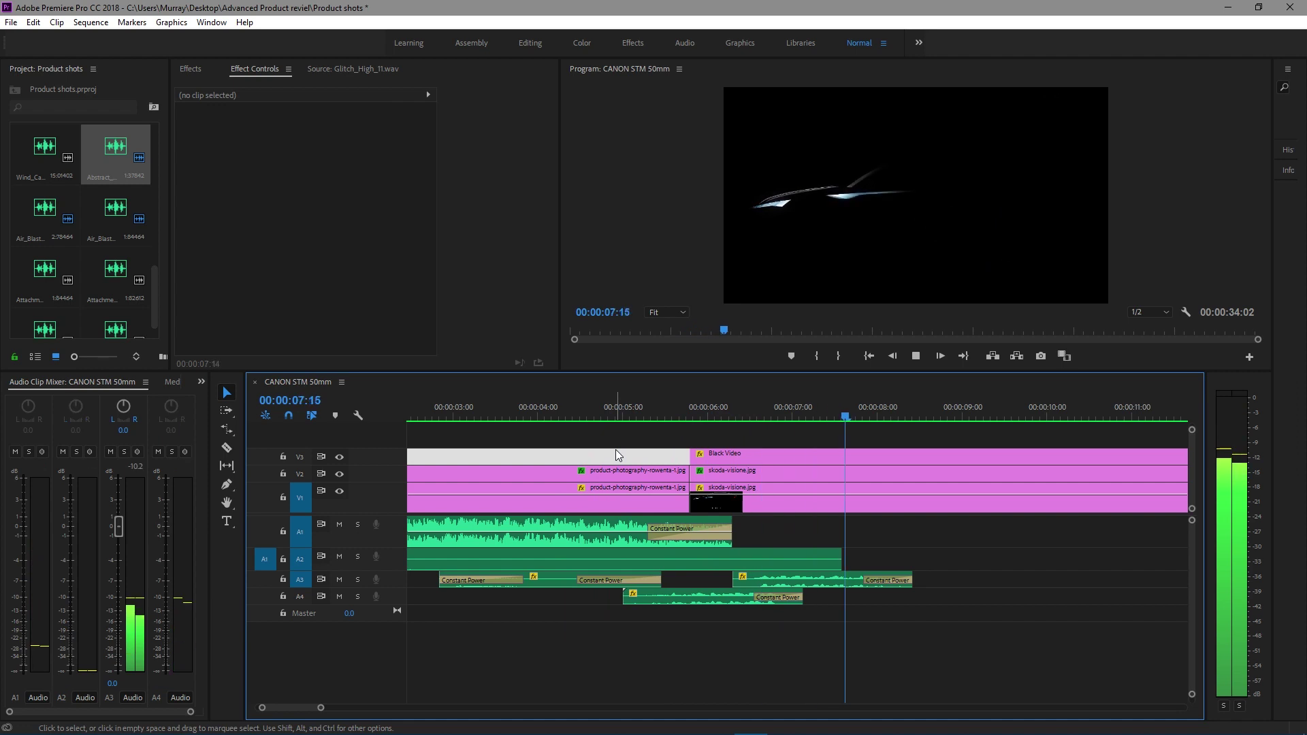
{"action": "key", "text": "space"}
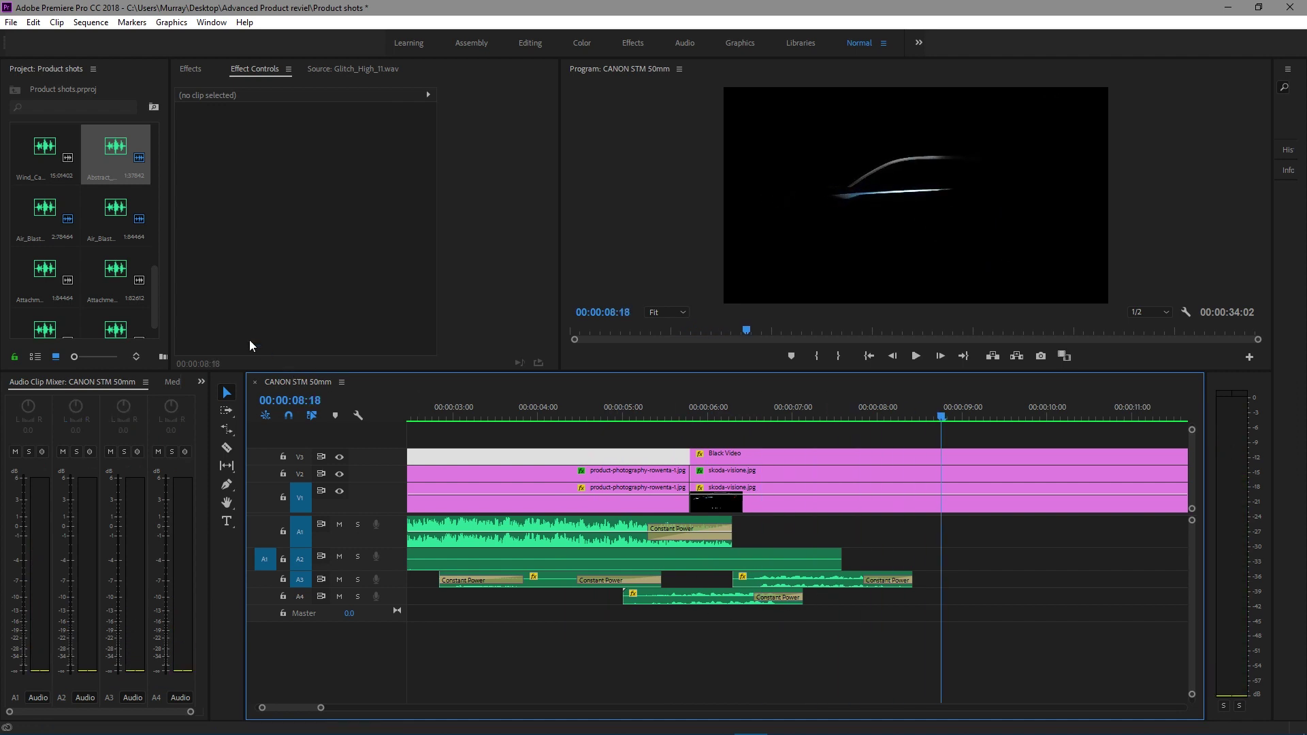
Place Waves_05.wav on A1 under the second shot and lower its gain
{"action": "left_click", "coordinate": [35, 276]}
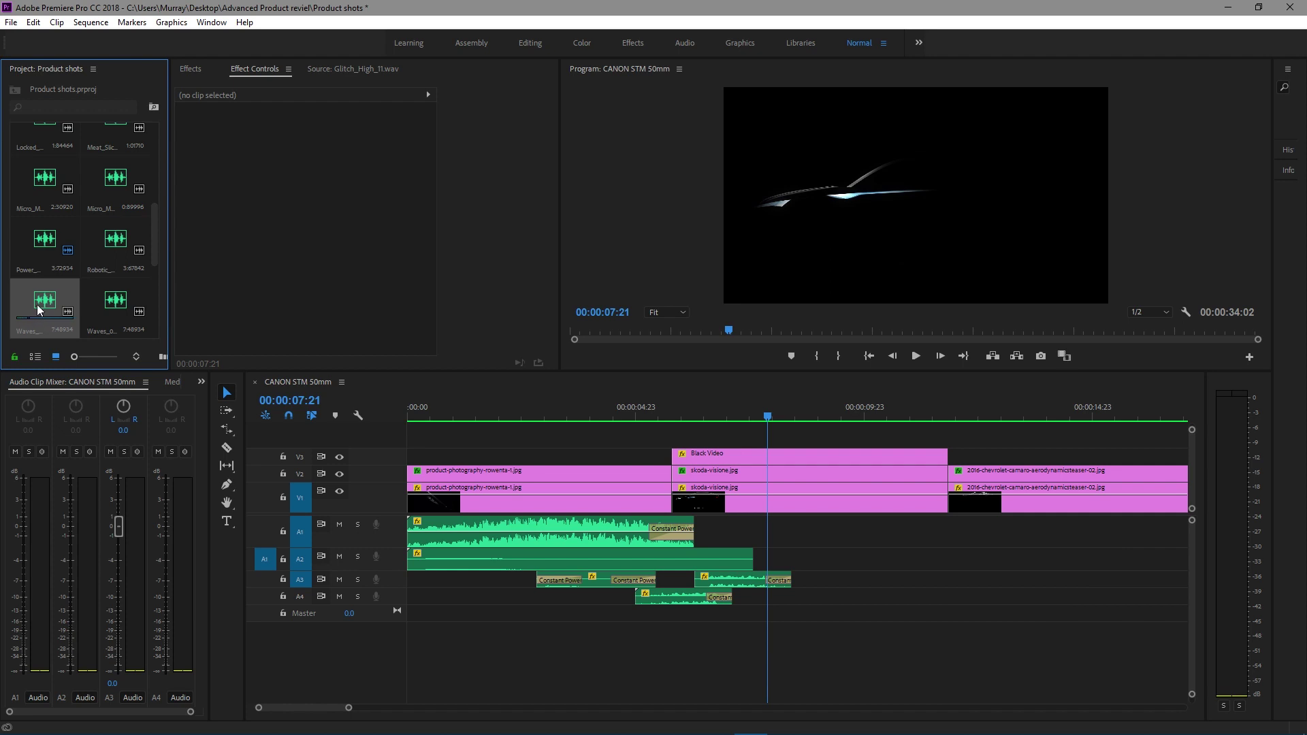
{"action": "left_click_drag", "start_coordinate": [752, 520], "coordinate": [736, 522]}
{"action": "left_click", "coordinate": [845, 543]}
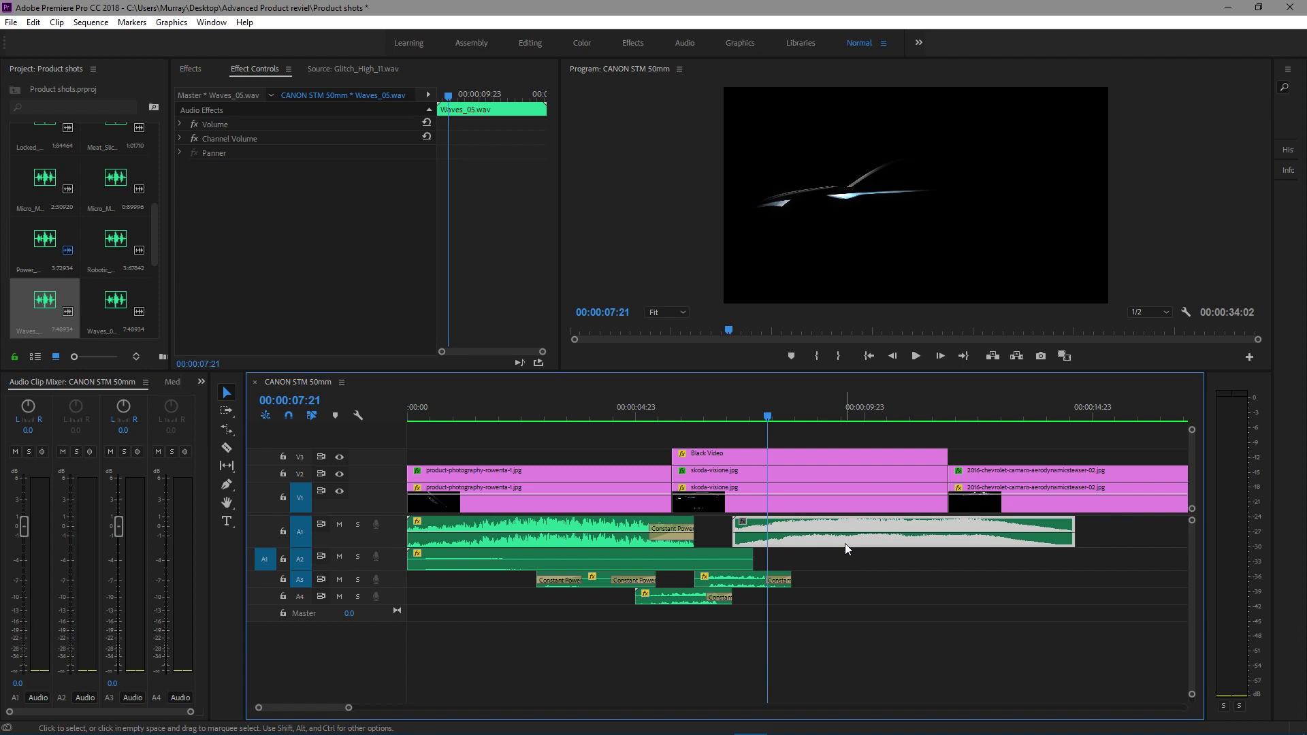
{"action": "key", "text": "g"}
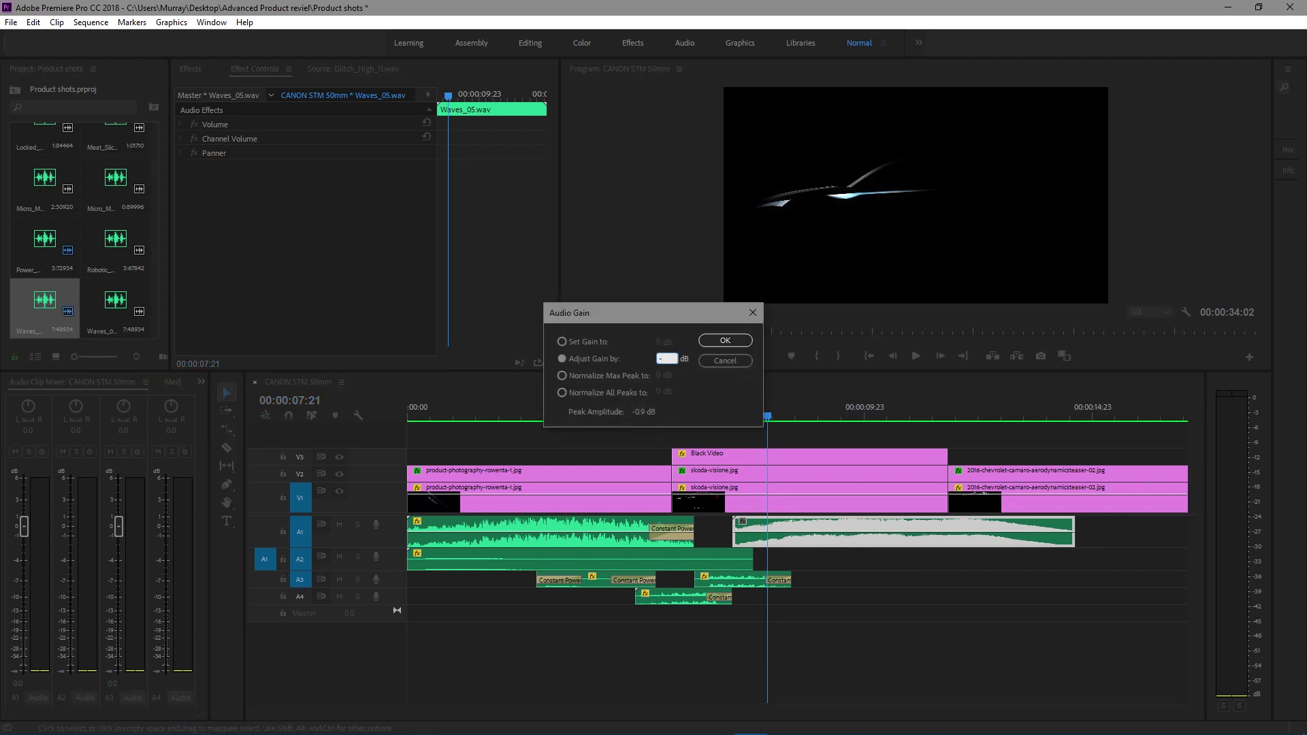
{"action": "key", "text": "Return"}
Move Waves_05.wav directly against the end of the first A1 clip and play from 00:00:05:01
{"action": "left_click_drag", "start_coordinate": [803, 522], "coordinate": [786, 521]}
{"action": "left_click", "coordinate": [639, 417]}
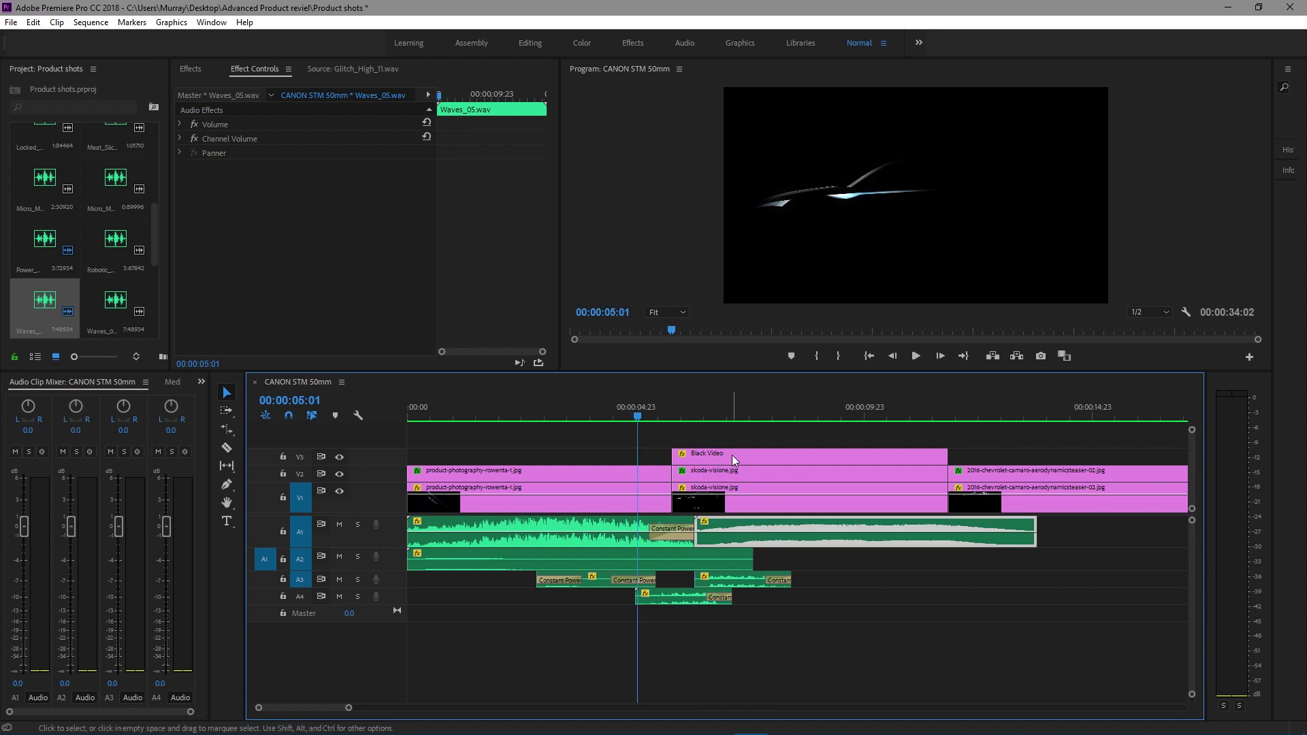
{"action": "key", "text": "space"}
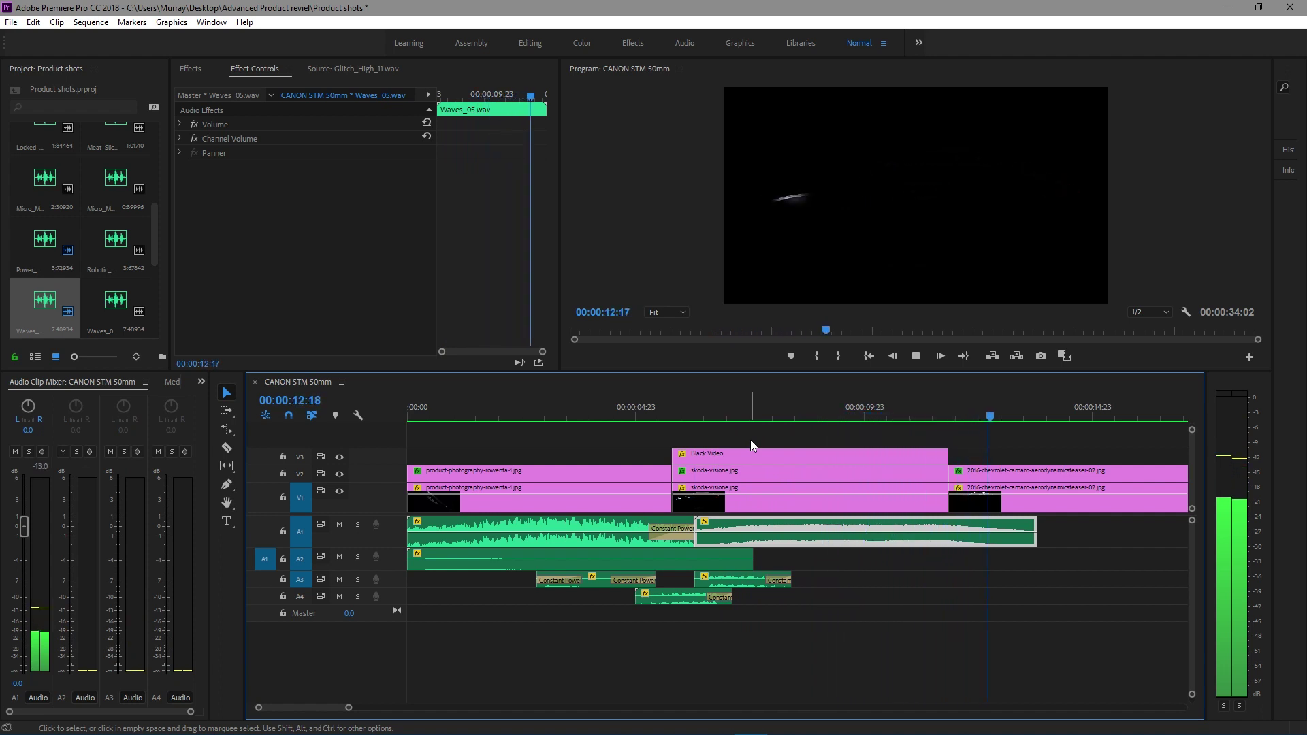
{"action": "key", "text": "space"}
Place Waves_09.wav on A2 just before the cut to the third shot, starting at 00:00:11:12
{"action": "left_click", "coordinate": [95, 311]}
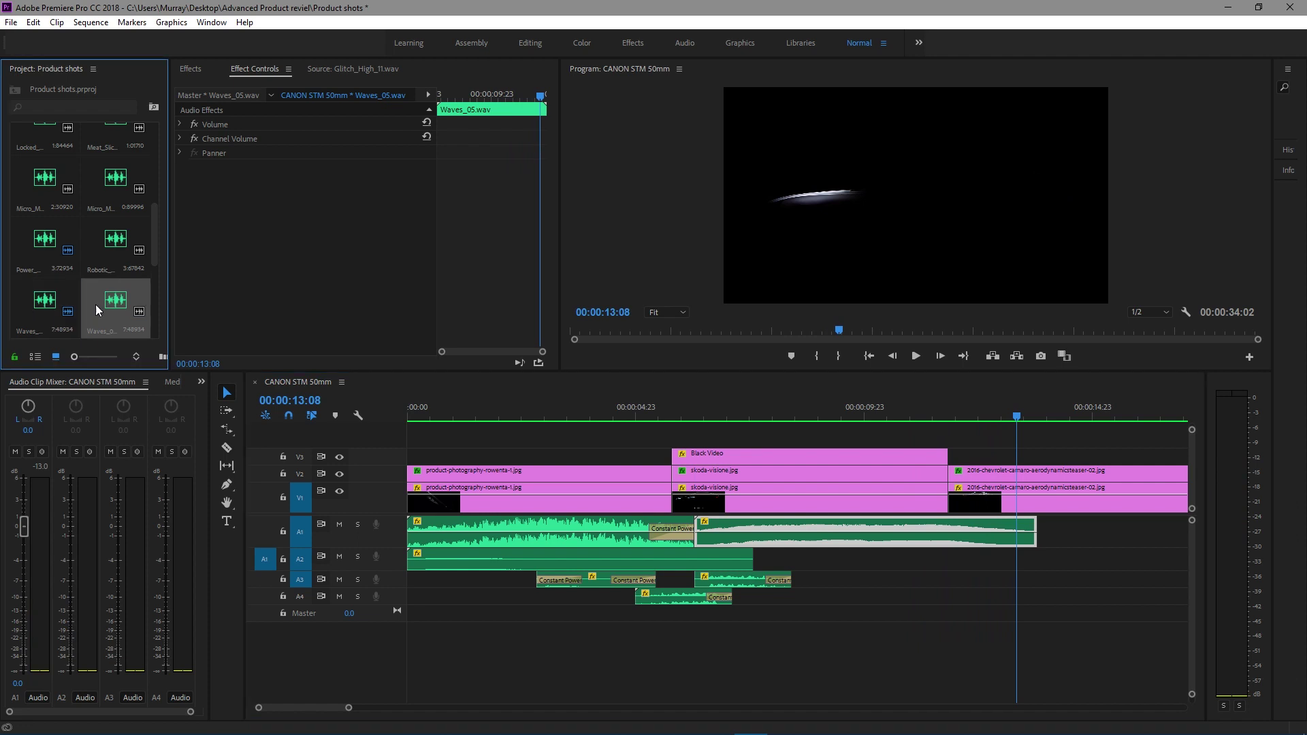
{"action": "left_click_drag", "start_coordinate": [105, 308], "coordinate": [950, 584]}
{"action": "scroll", "coordinate": [912, 585], "scroll_direction": "down", "scroll_amount": 5}
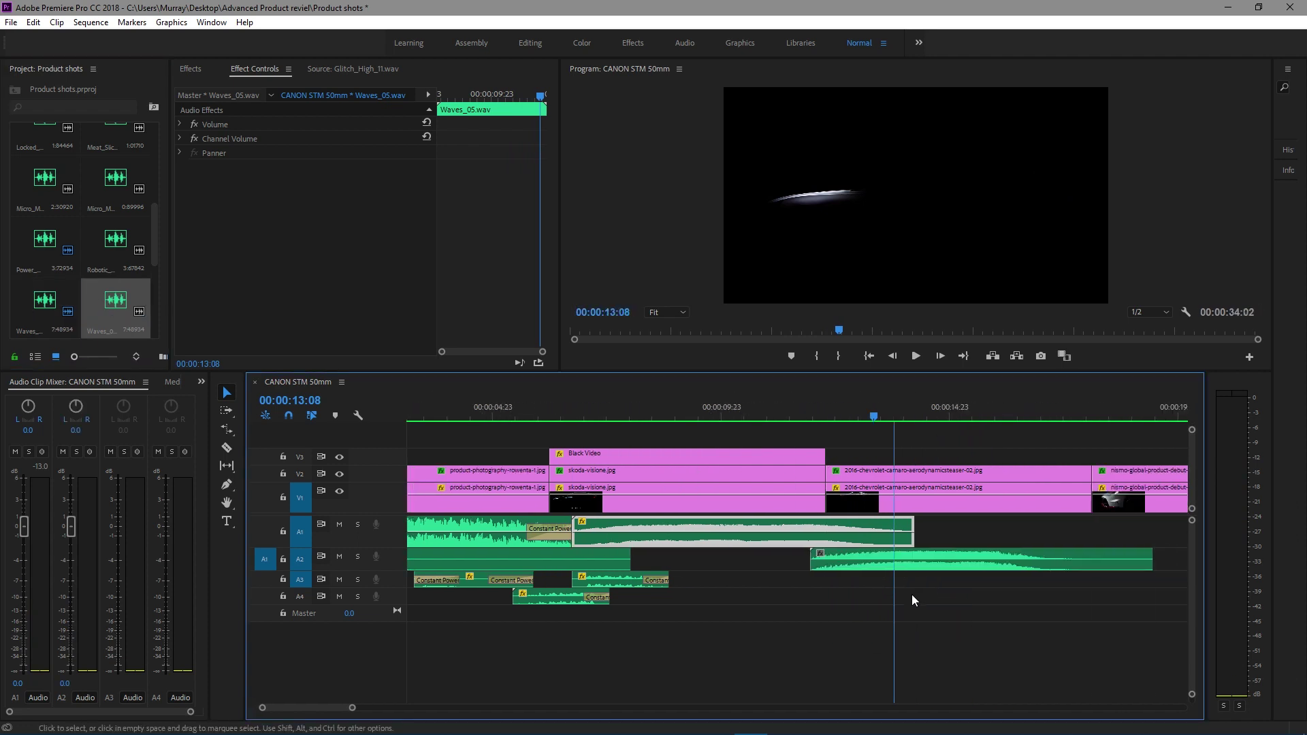
Adjust the gain of Waves_09.wav by -10 dB and play it into the fourth shot
{"action": "left_click", "coordinate": [866, 565]}
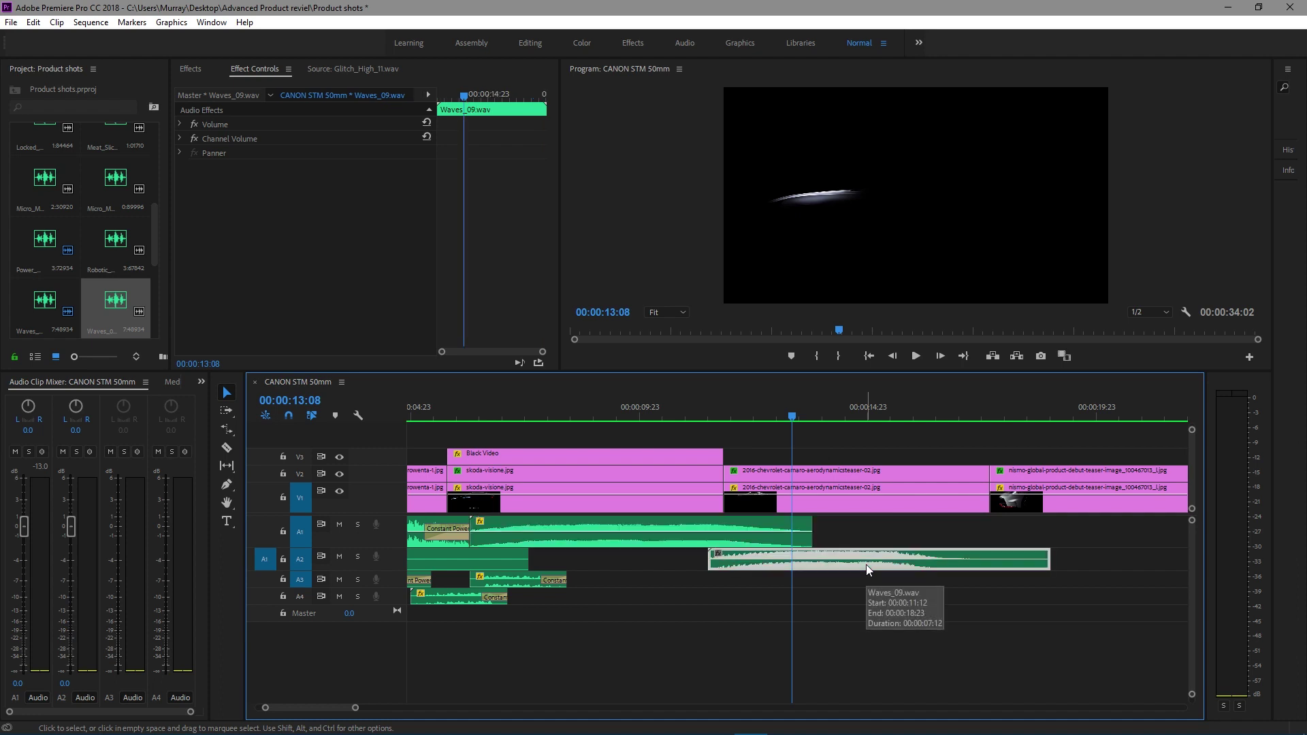
{"action": "key", "text": "g"}
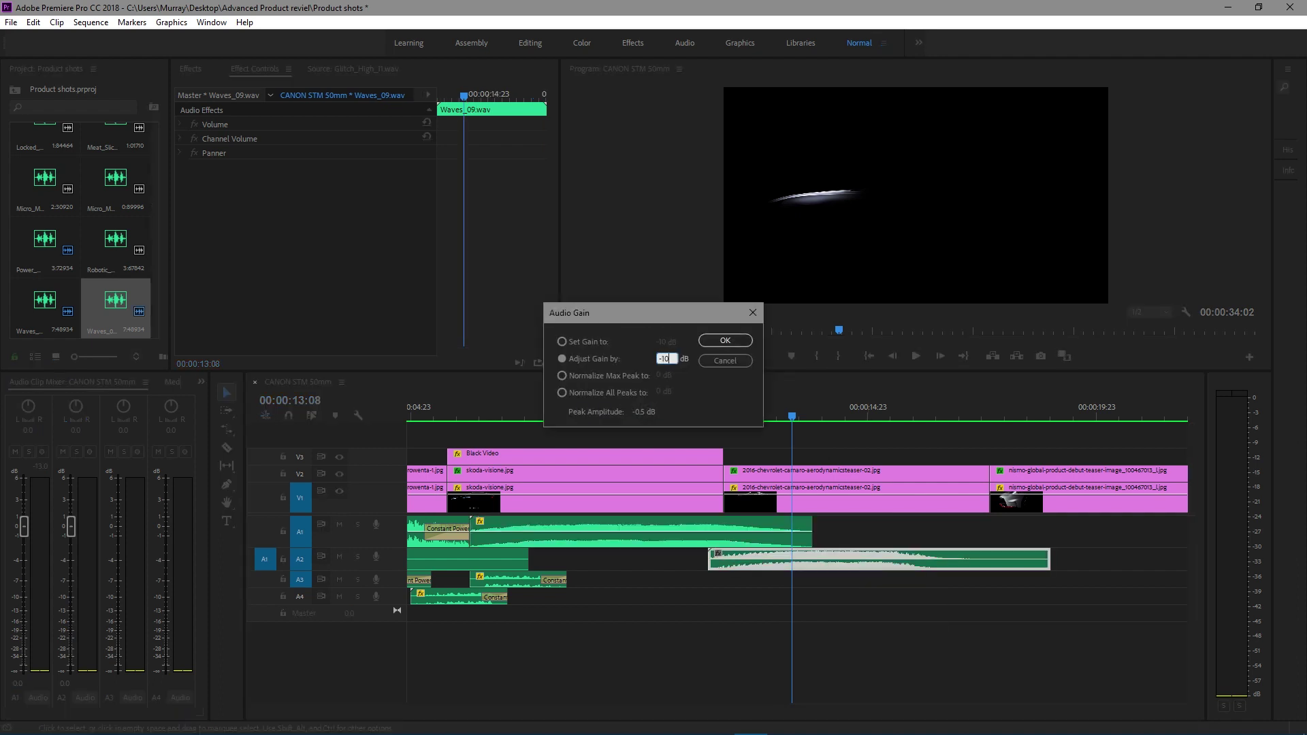
{"action": "key", "text": "Return"}
{"action": "key", "text": "space"}
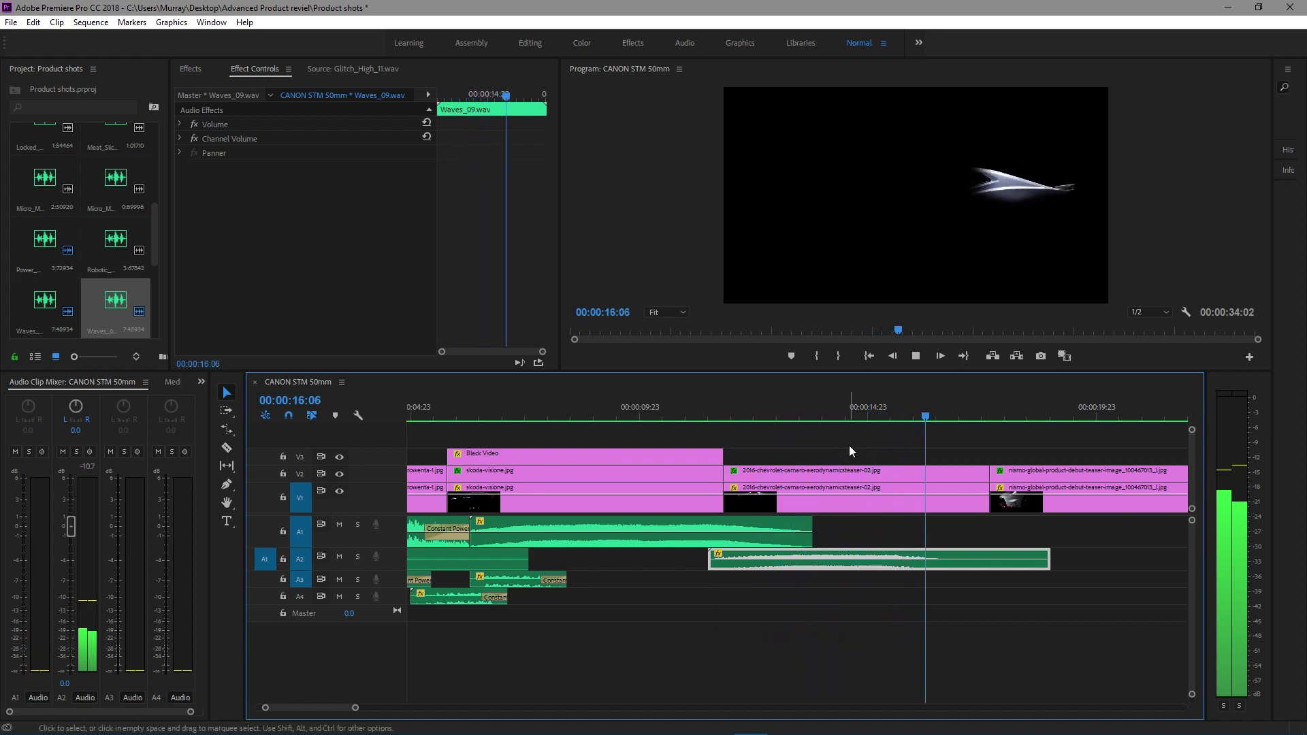
{"action": "key", "text": "space"}
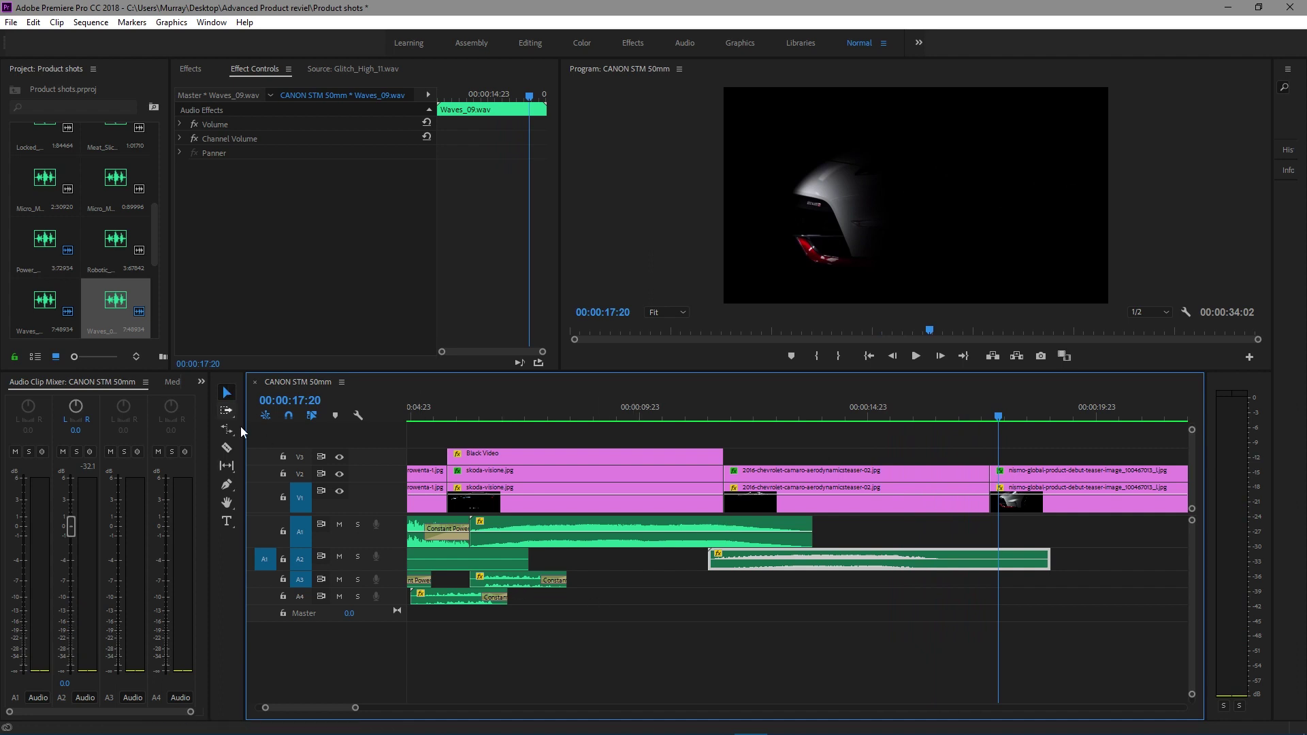
Place Wind_Calm_01.wav on A4, running from the middle of the second shot to just past the fourth shot
{"action": "scroll", "coordinate": [80, 278], "scroll_direction": "down", "scroll_amount": 2}
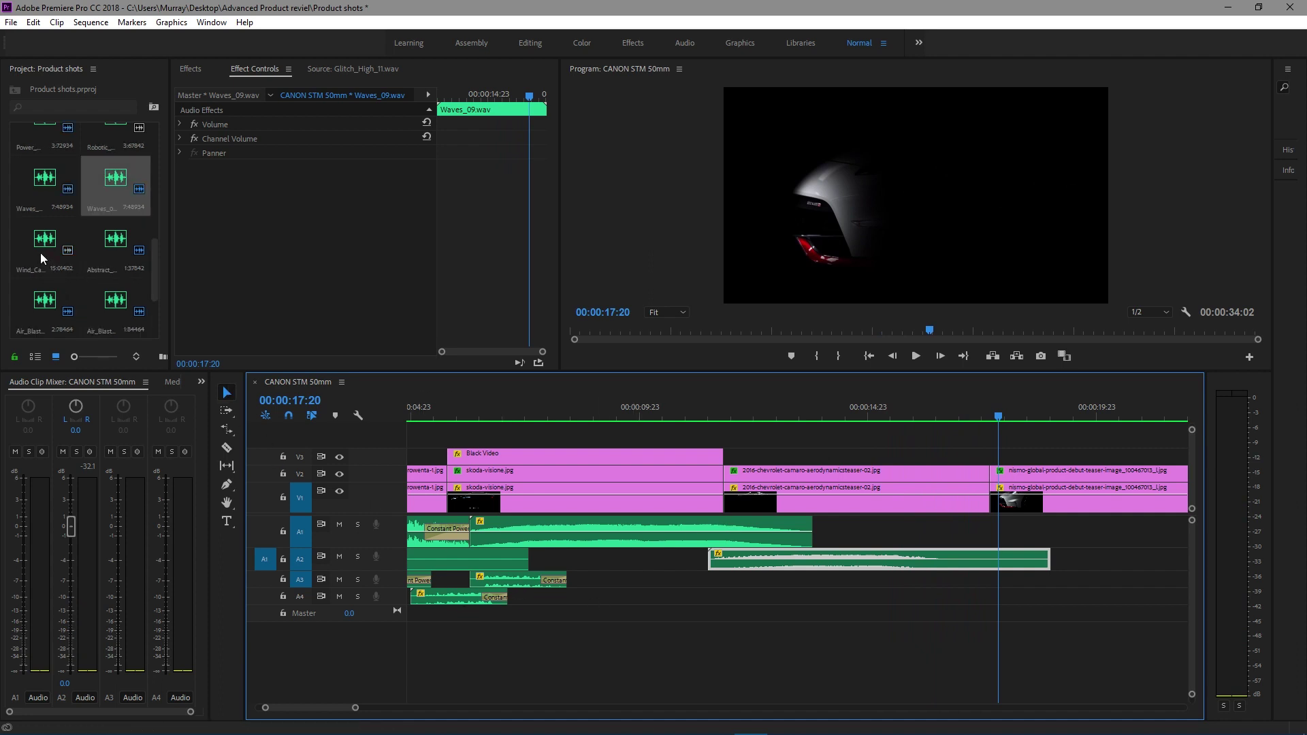
{"action": "left_click", "coordinate": [41, 257]}
{"action": "left_click_drag", "start_coordinate": [43, 248], "coordinate": [823, 597]}
{"action": "left_click_drag", "start_coordinate": [771, 595], "coordinate": [592, 599]}
Lower the gain of Wind_Calm_01.wav and play the sequence through the third and fourth shots
{"action": "key", "text": "backslash"}
{"action": "left_click", "coordinate": [776, 601]}
{"action": "key", "text": "g"}
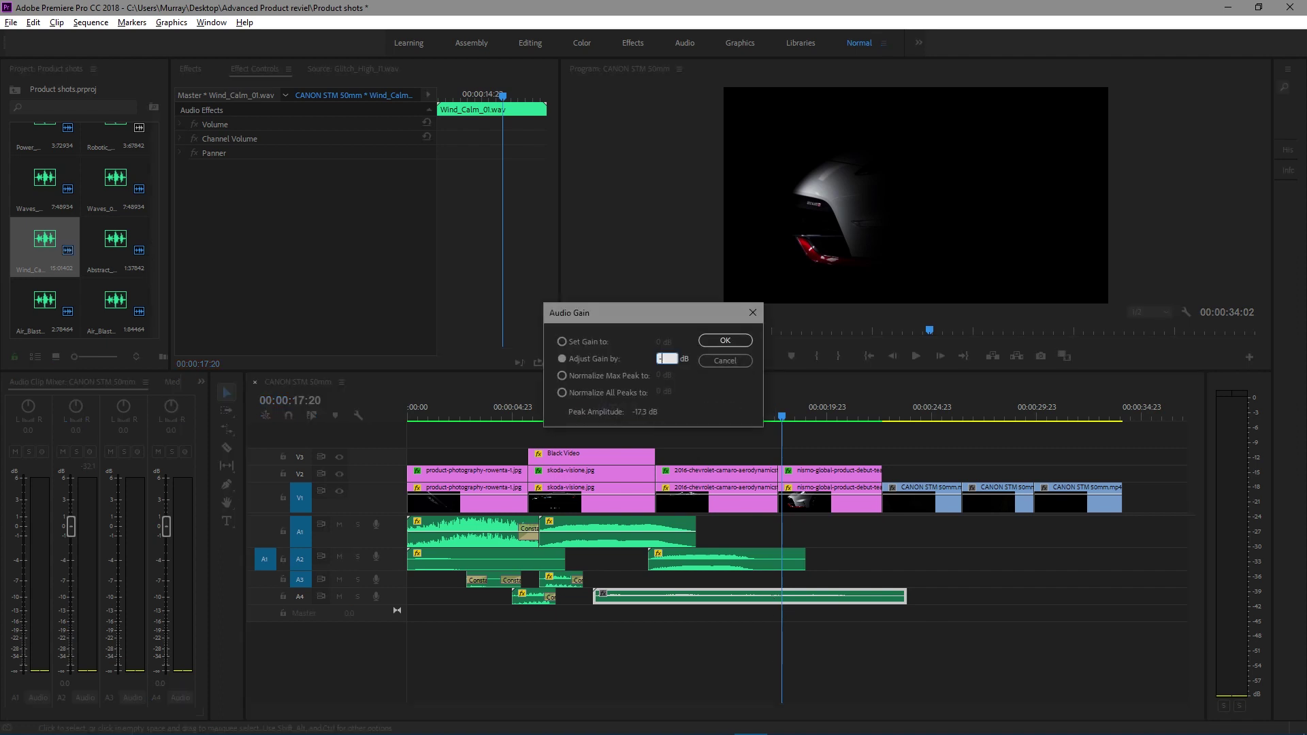
{"action": "key", "text": "Return"}
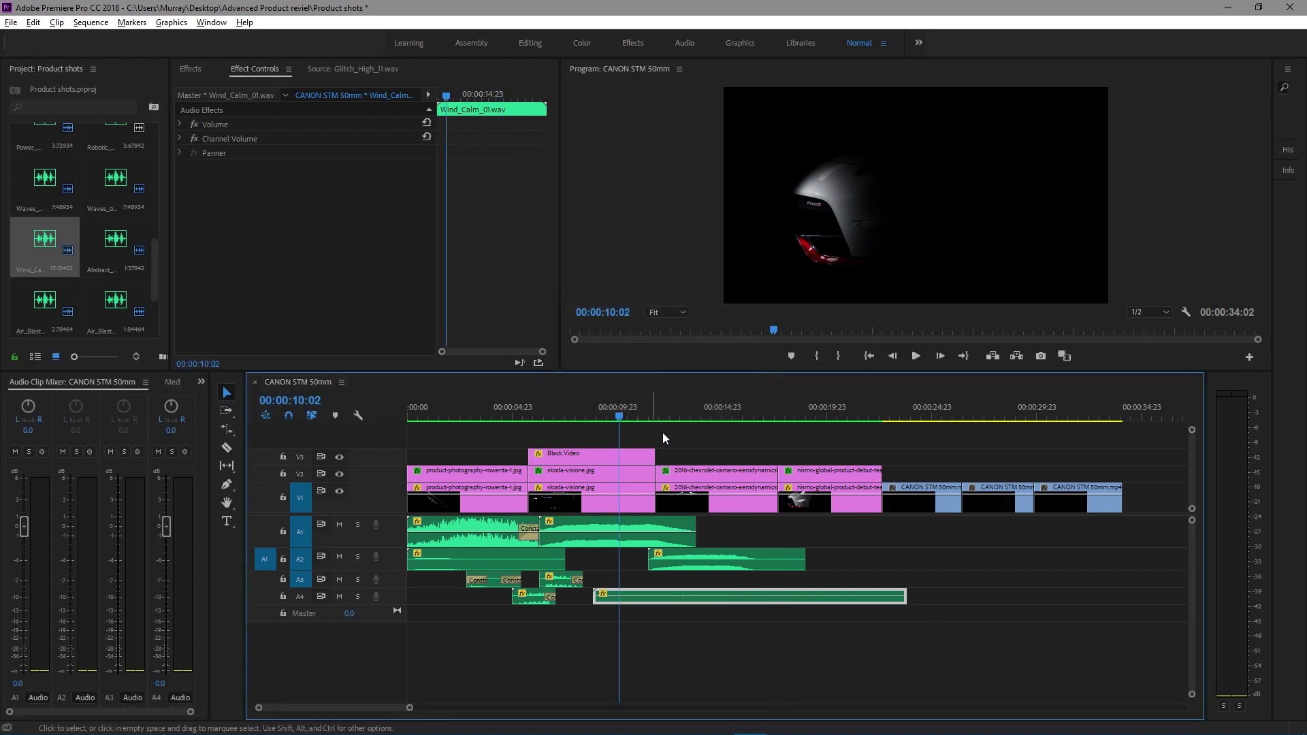
{"action": "key", "text": "Up"}
{"action": "key", "text": "space"}
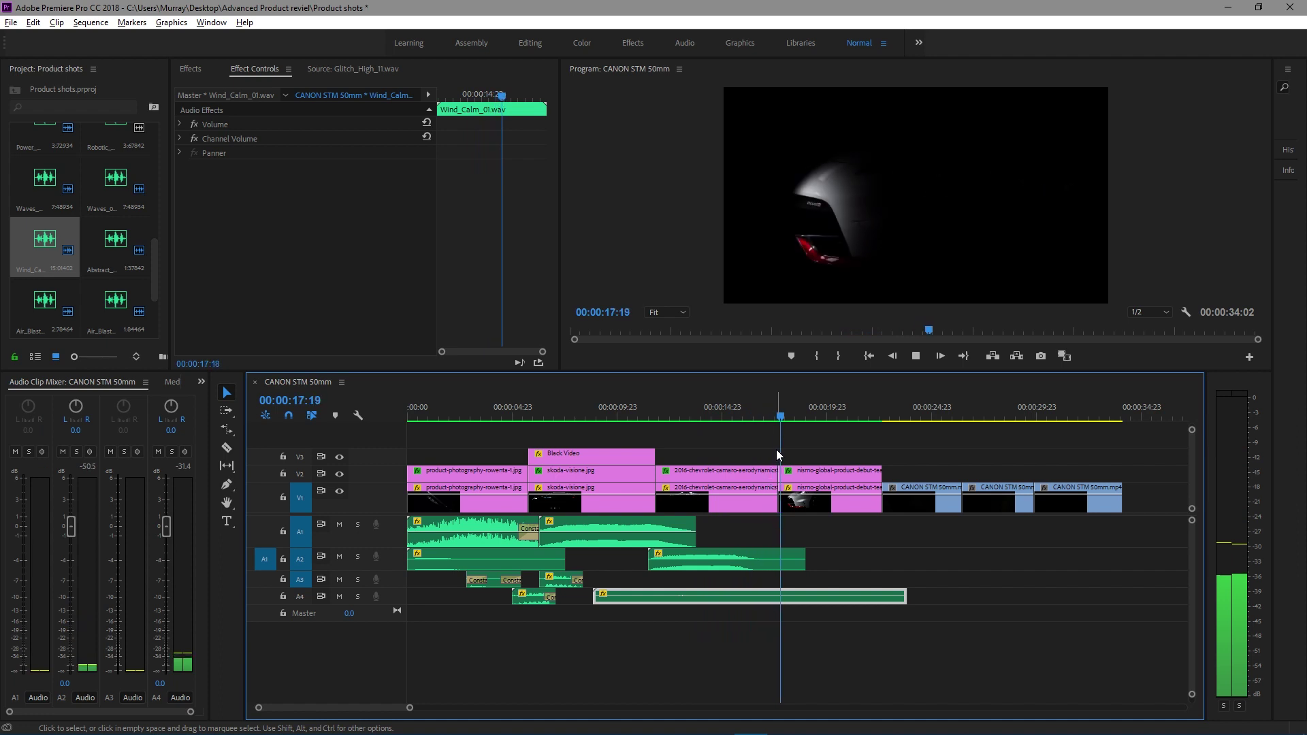
{"action": "key", "text": "space"}
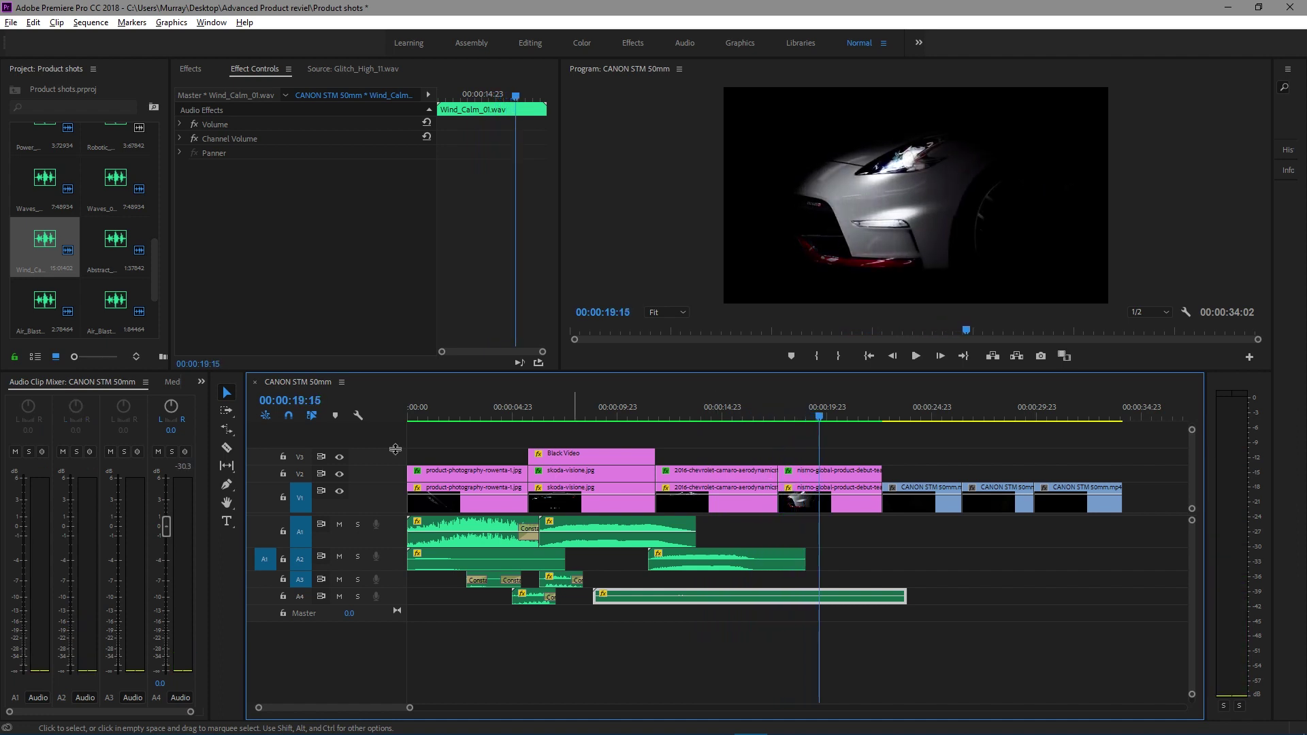
Place Micro_Madness_Alien_03.wav on A1 early in the fourth shot, with its end aligned to the end of Waves_09.wav on A2
{"action": "scroll", "coordinate": [100, 241], "scroll_direction": "up", "scroll_amount": 1}
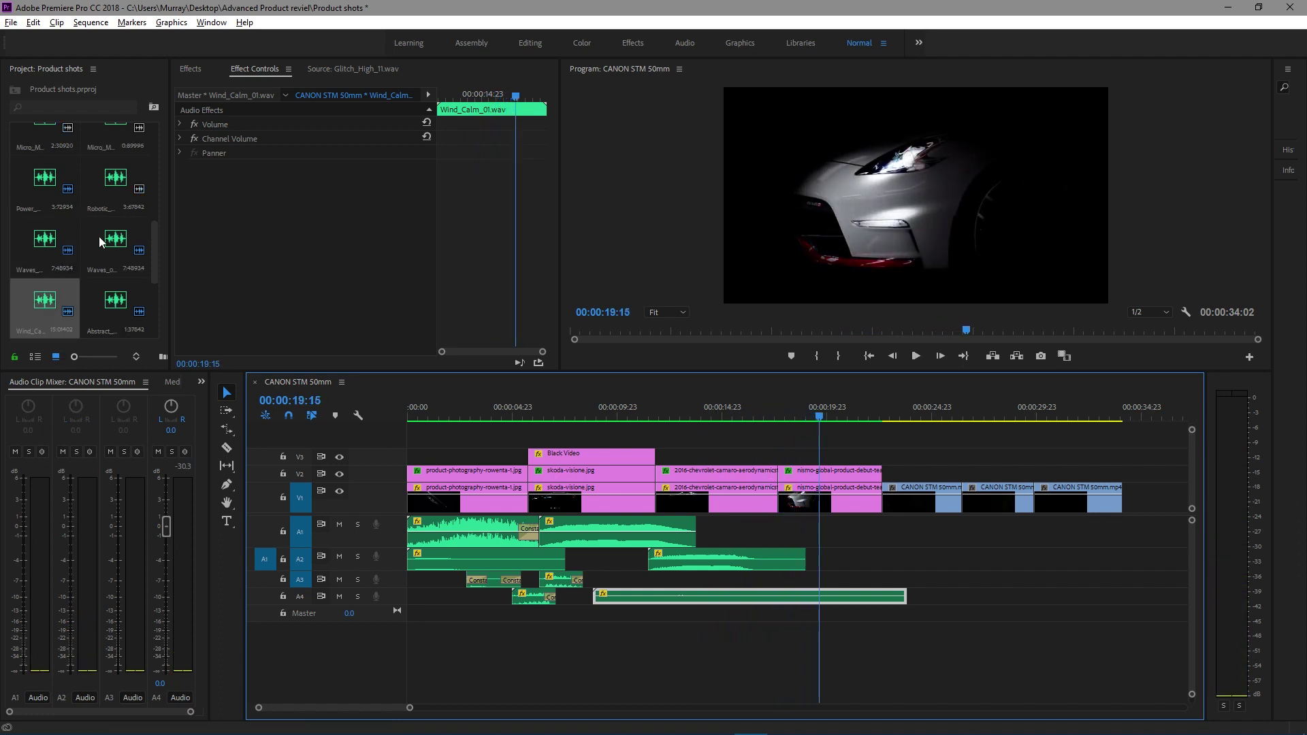
{"action": "left_click", "coordinate": [84, 187]}
{"action": "scroll", "coordinate": [120, 260], "scroll_direction": "up", "scroll_amount": 2}
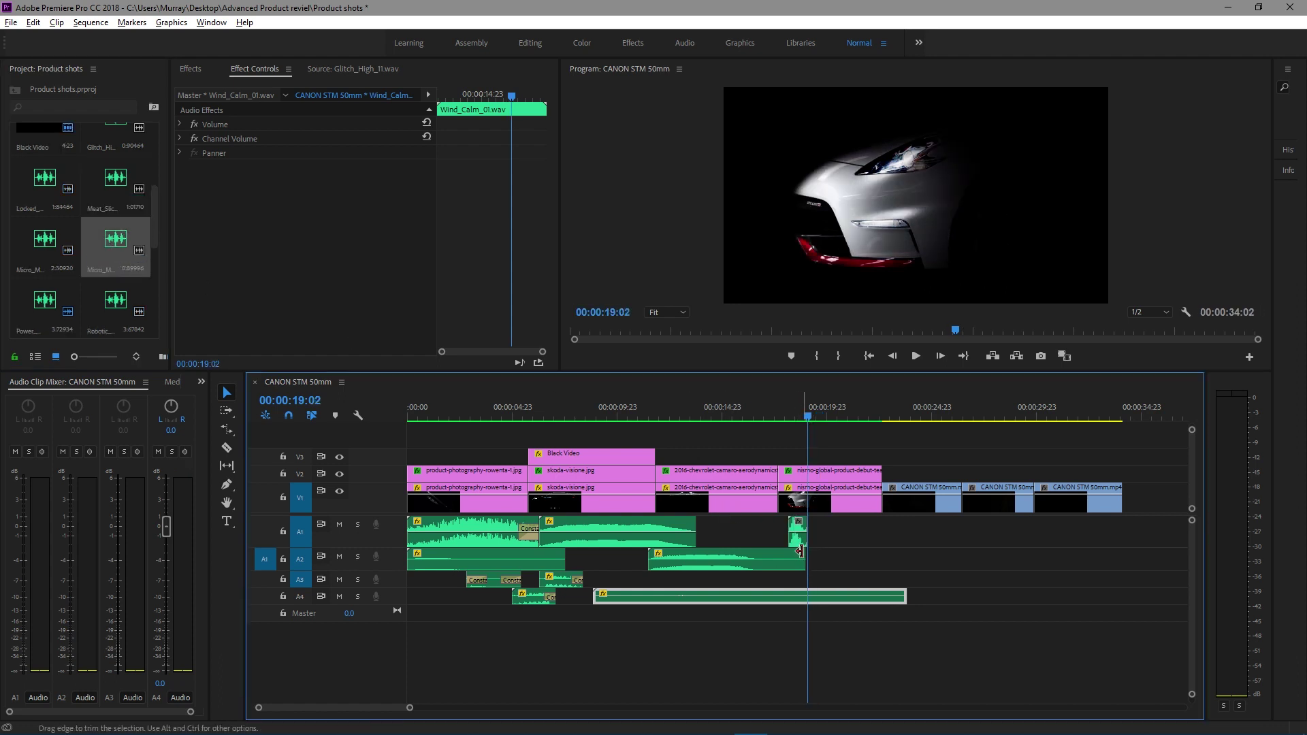
{"action": "key", "text": "="}
{"action": "left_click_drag", "start_coordinate": [823, 531], "coordinate": [811, 524]}
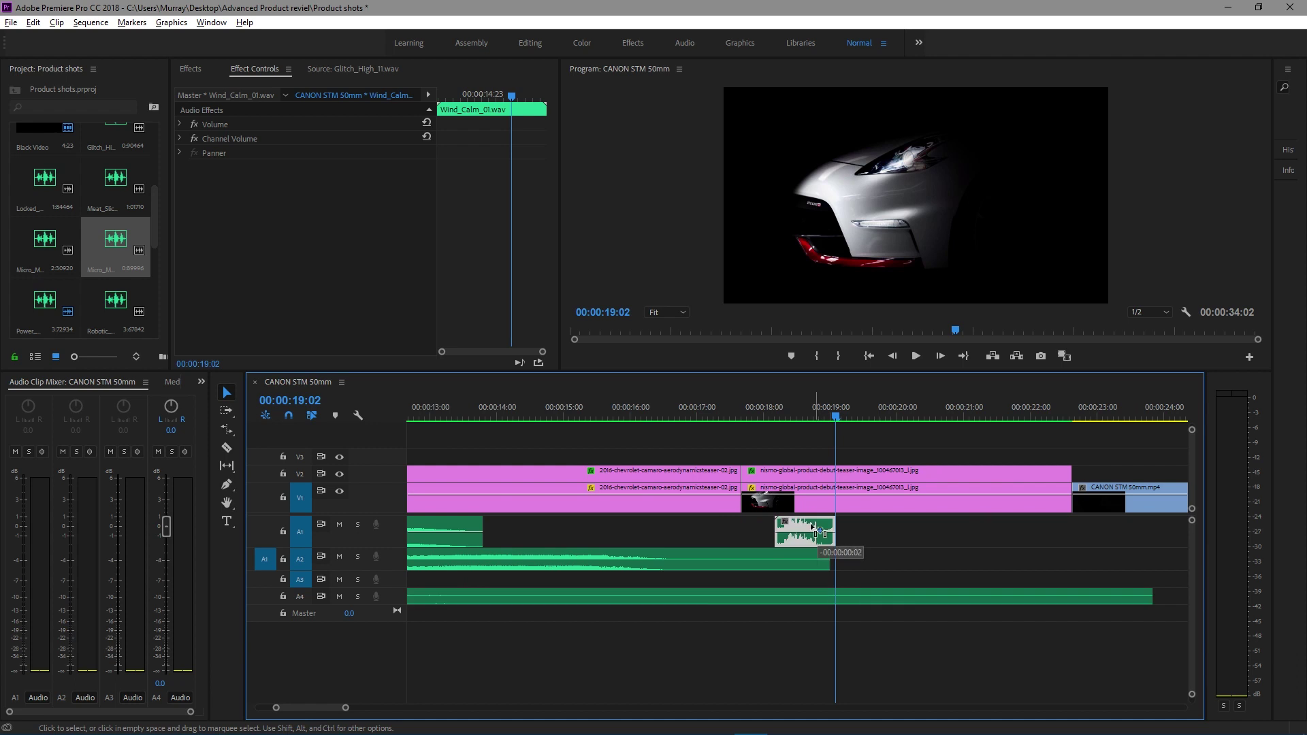
Adjust the gain of Micro_Madness_Alien_03.wav by -10 dB and play the fourth shot from just before its start
{"action": "key", "text": "g"}
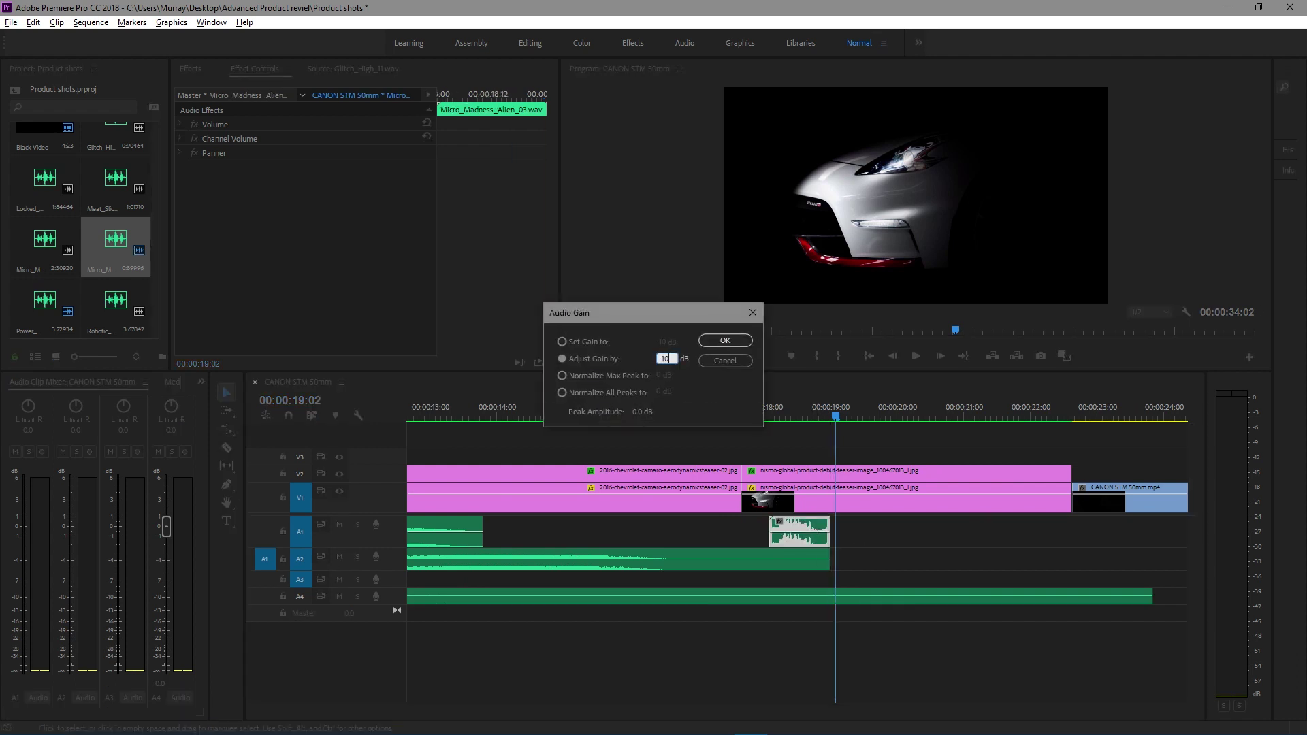
{"action": "key", "text": "Return"}
{"action": "left_click", "coordinate": [734, 420]}
{"action": "key", "text": "space"}
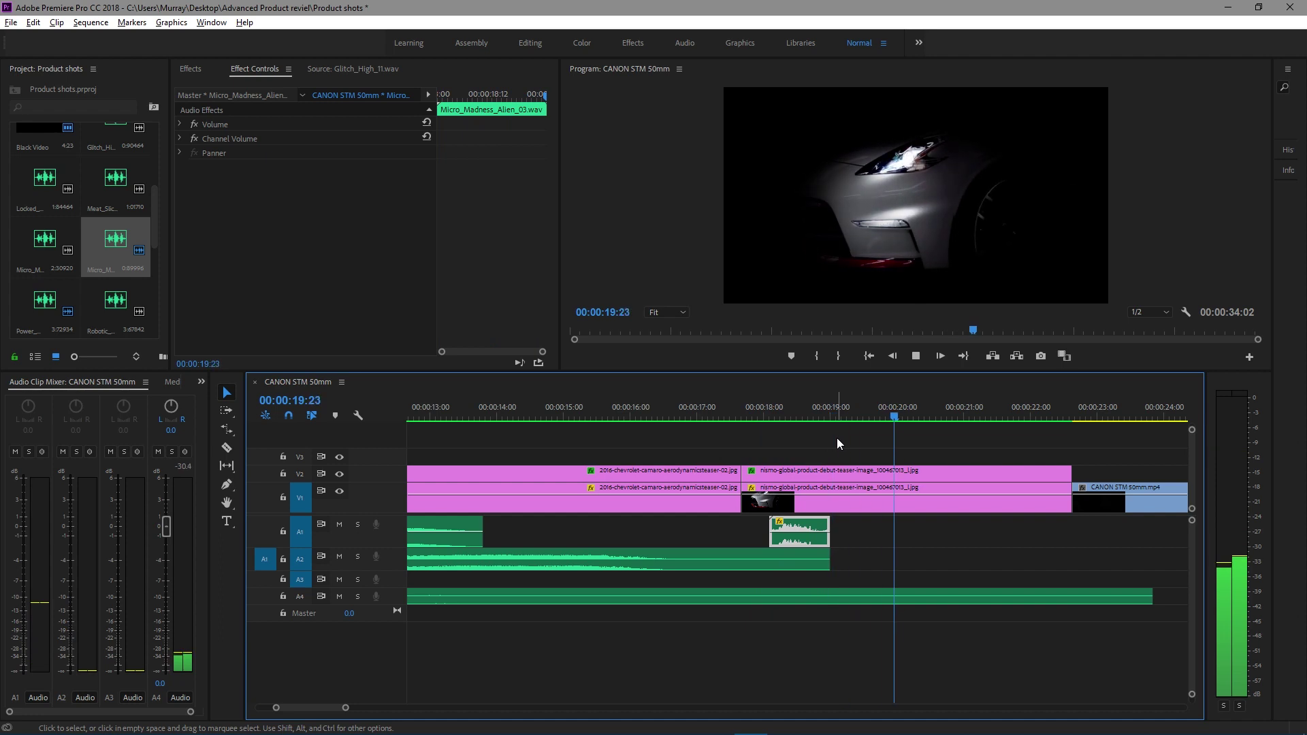
{"action": "key", "text": "space"}
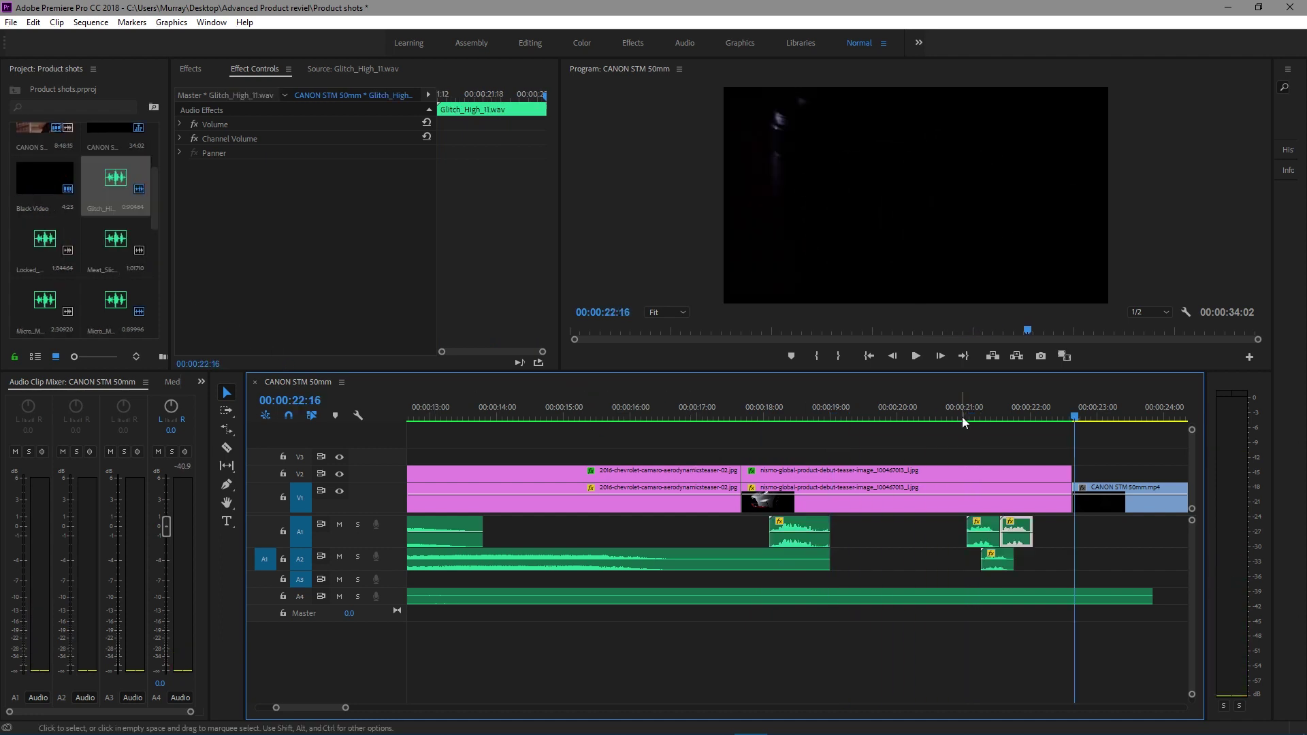
Shift the three short glitch clips on A1 and A2 slightly earlier, starting just before 00:00:21:00, and check their timing by playing from 00:00:20:00
{"action": "left_click_drag", "start_coordinate": [962, 416], "coordinate": [893, 406]}
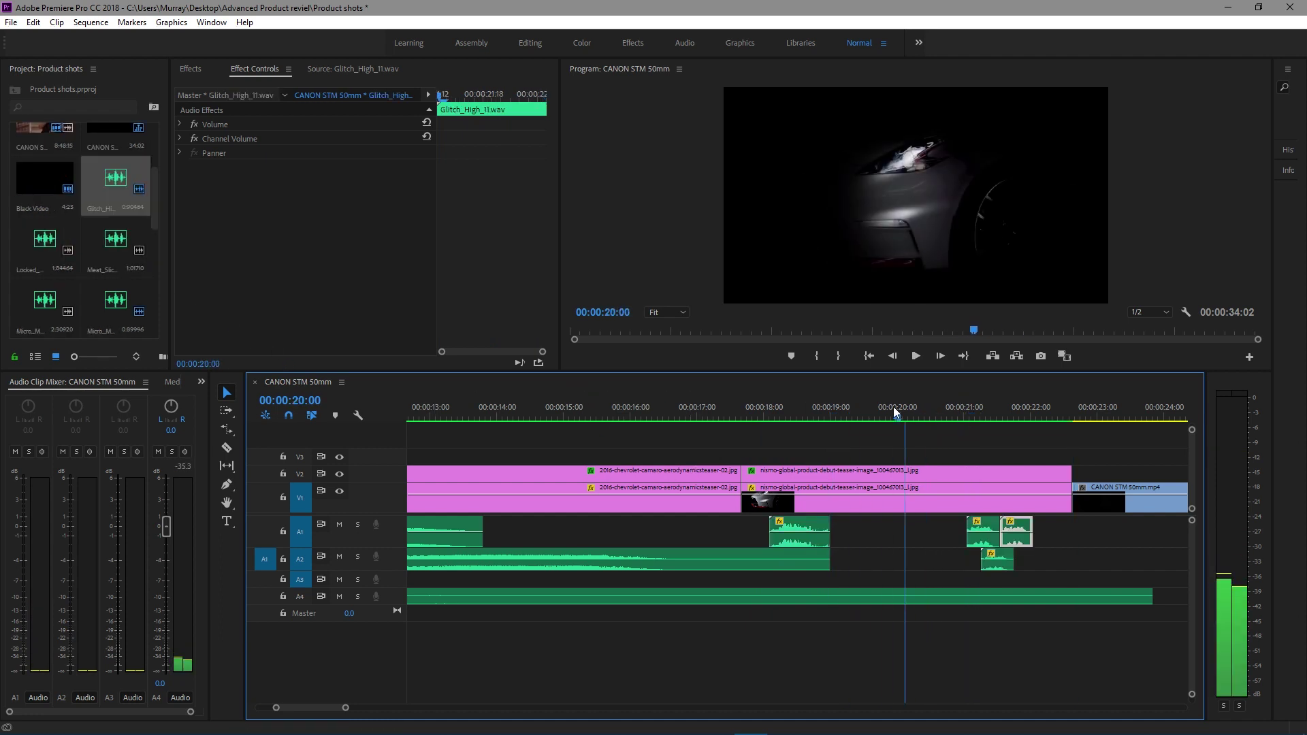
{"action": "key", "text": "space"}
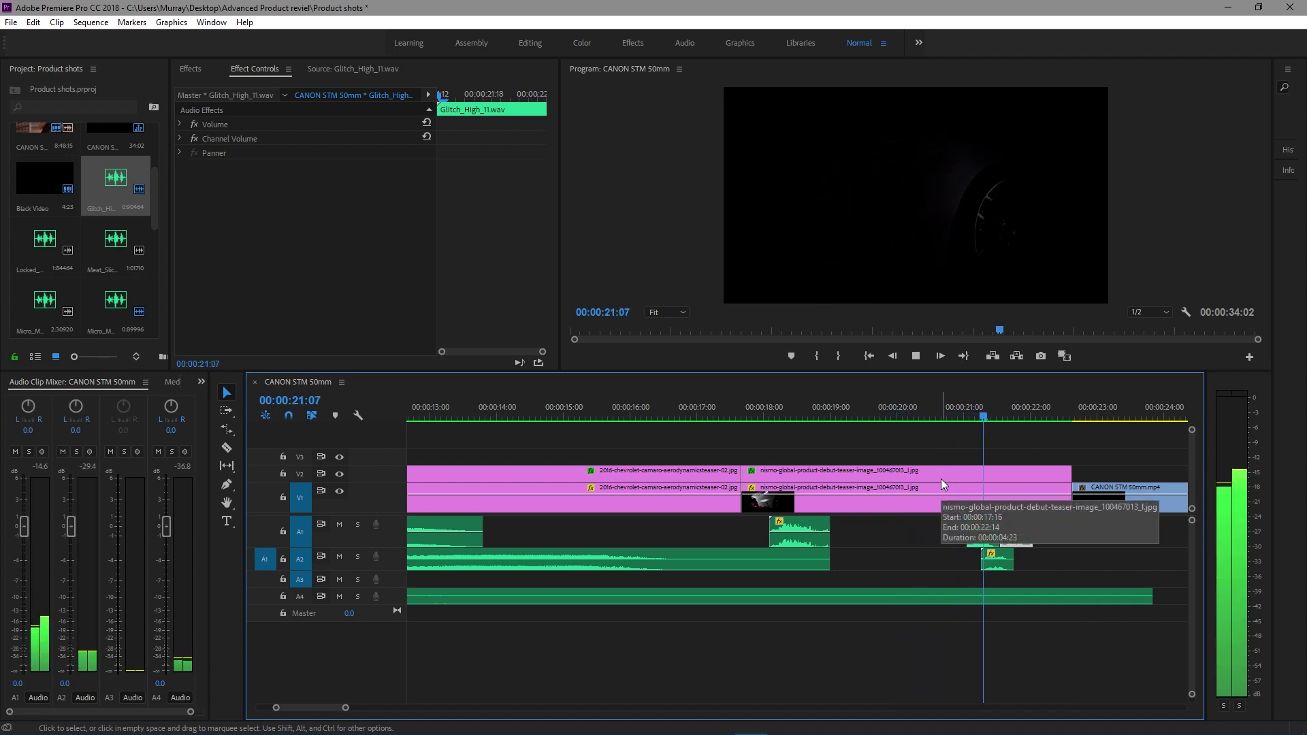
{"action": "key", "text": "space"}
{"action": "left_click_drag", "start_coordinate": [1080, 536], "coordinate": [978, 544]}
{"action": "left_click", "coordinate": [908, 413]}
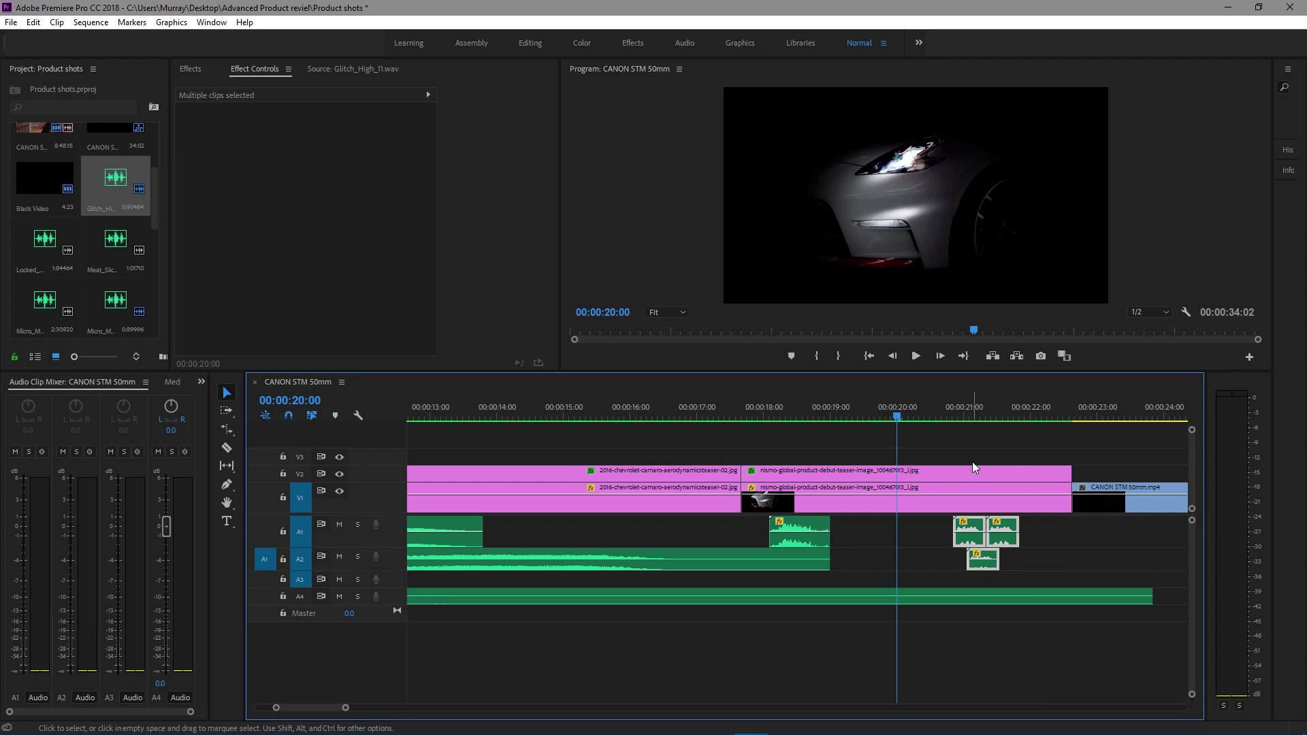
{"action": "key", "text": "space"}
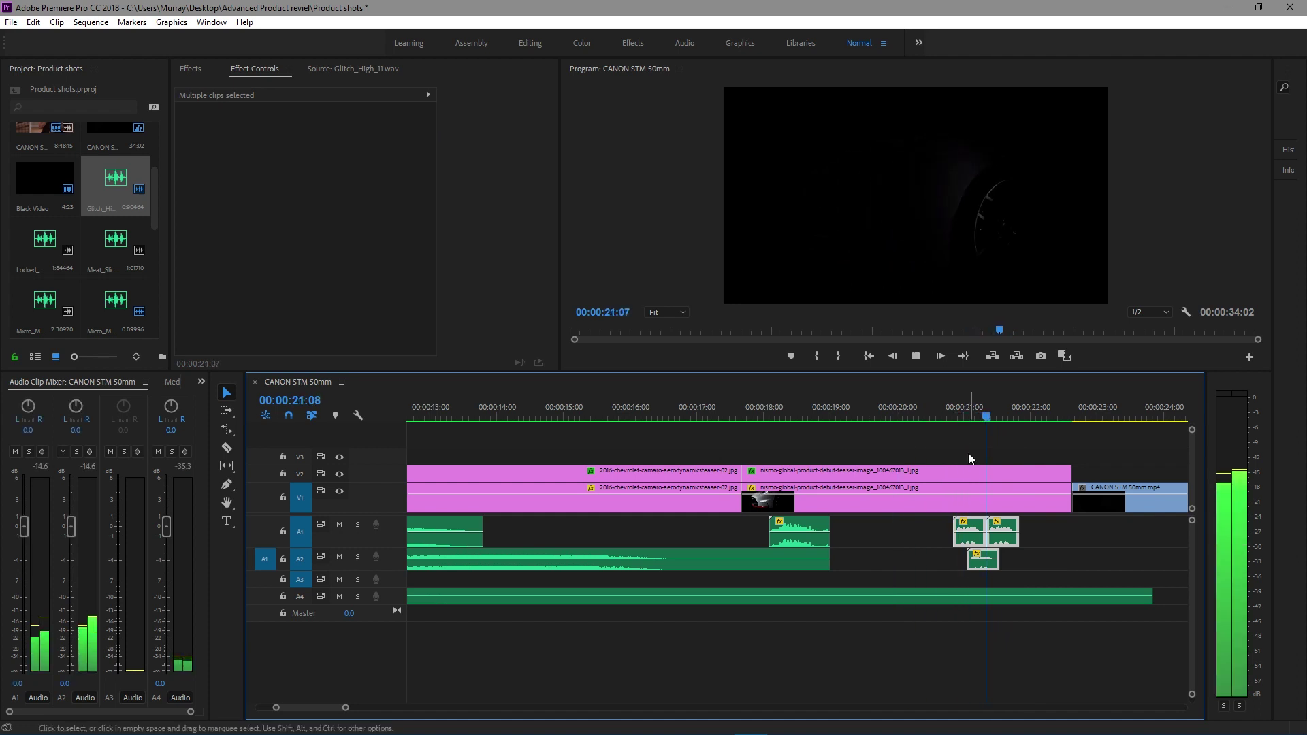
{"action": "key", "text": "space"}
Set the playhead to 00:00:23:23, just past the end of Wind_Calm_01.wav, and deselect the glitch clips
{"action": "scroll", "coordinate": [655, 611], "scroll_direction": "down", "scroll_amount": 3, "text": "alt"}
{"action": "scroll", "coordinate": [656, 611], "scroll_direction": "down", "scroll_amount": 3, "text": "alt"}
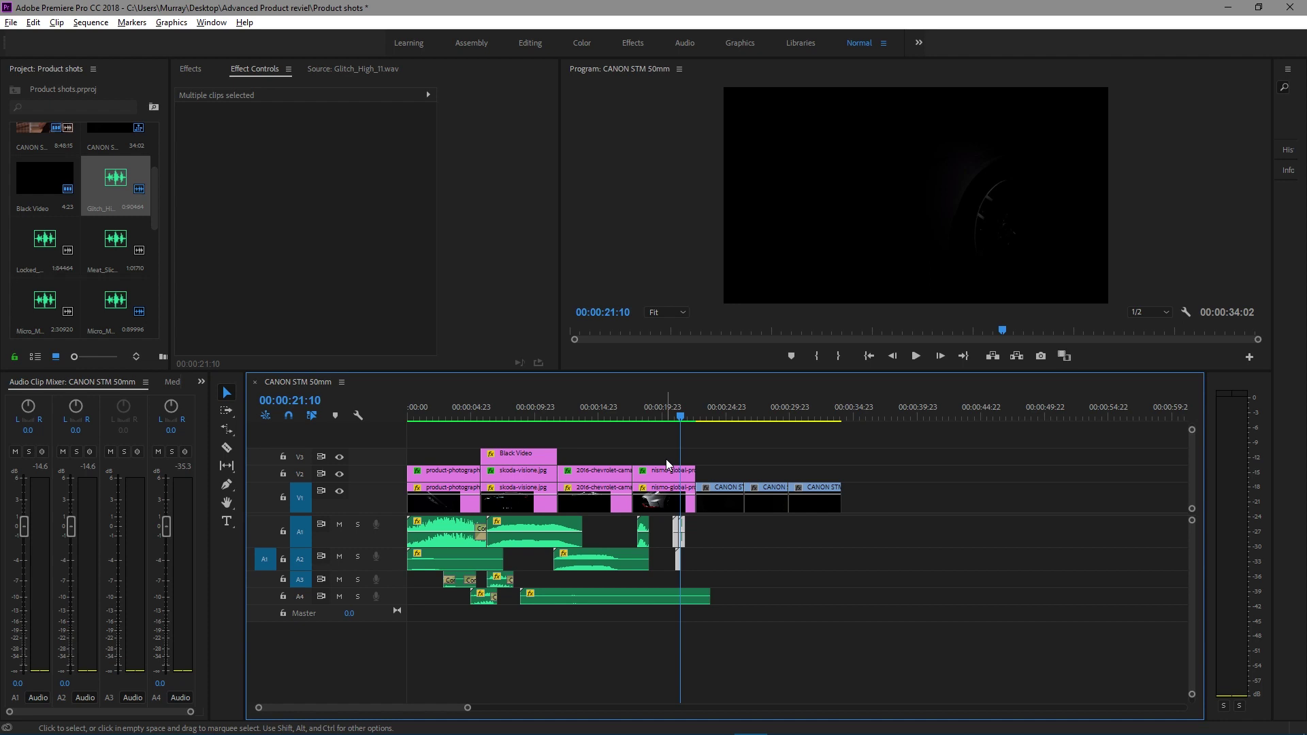
{"action": "left_click", "coordinate": [714, 414]}
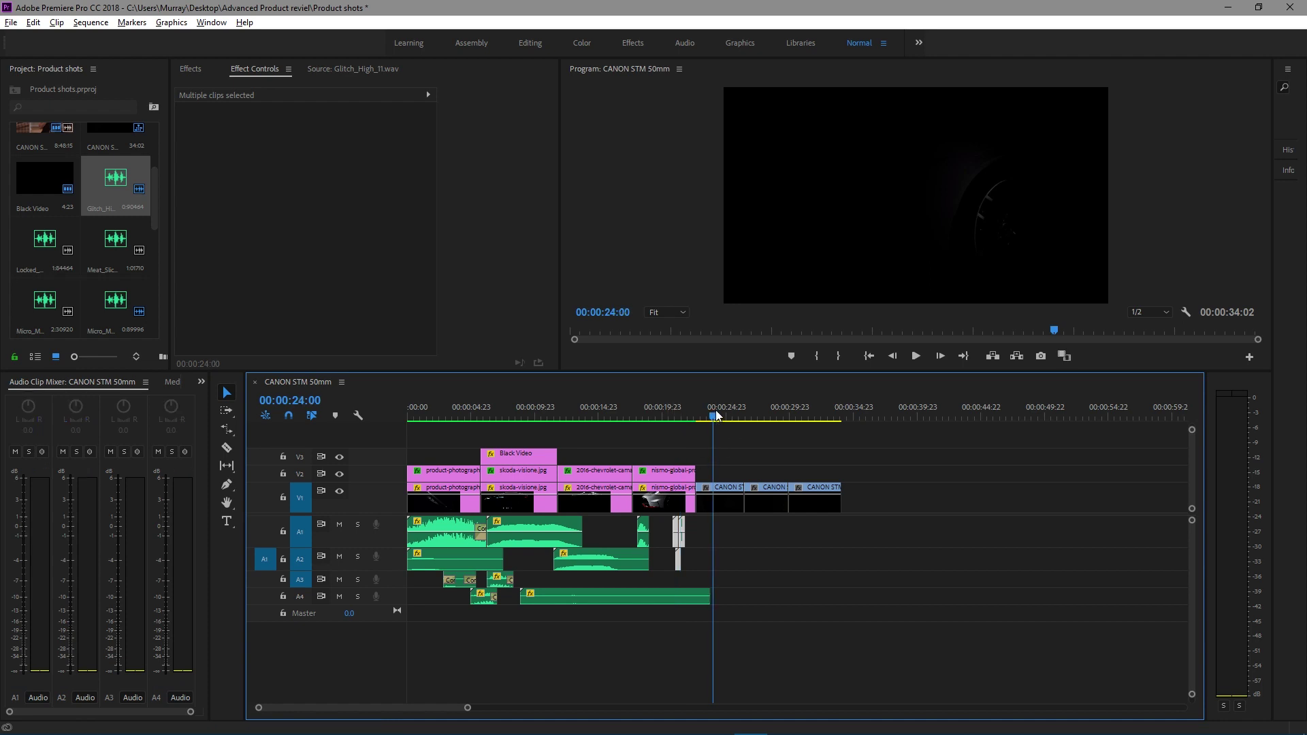
{"action": "mouse_move", "coordinate": [726, 415]}
{"action": "left_mouse_down"}
{"action": "mouse_move", "coordinate": [753, 417]}
{"action": "mouse_move", "coordinate": [714, 420]}
{"action": "left_mouse_up"}
{"action": "left_click", "coordinate": [506, 592]}
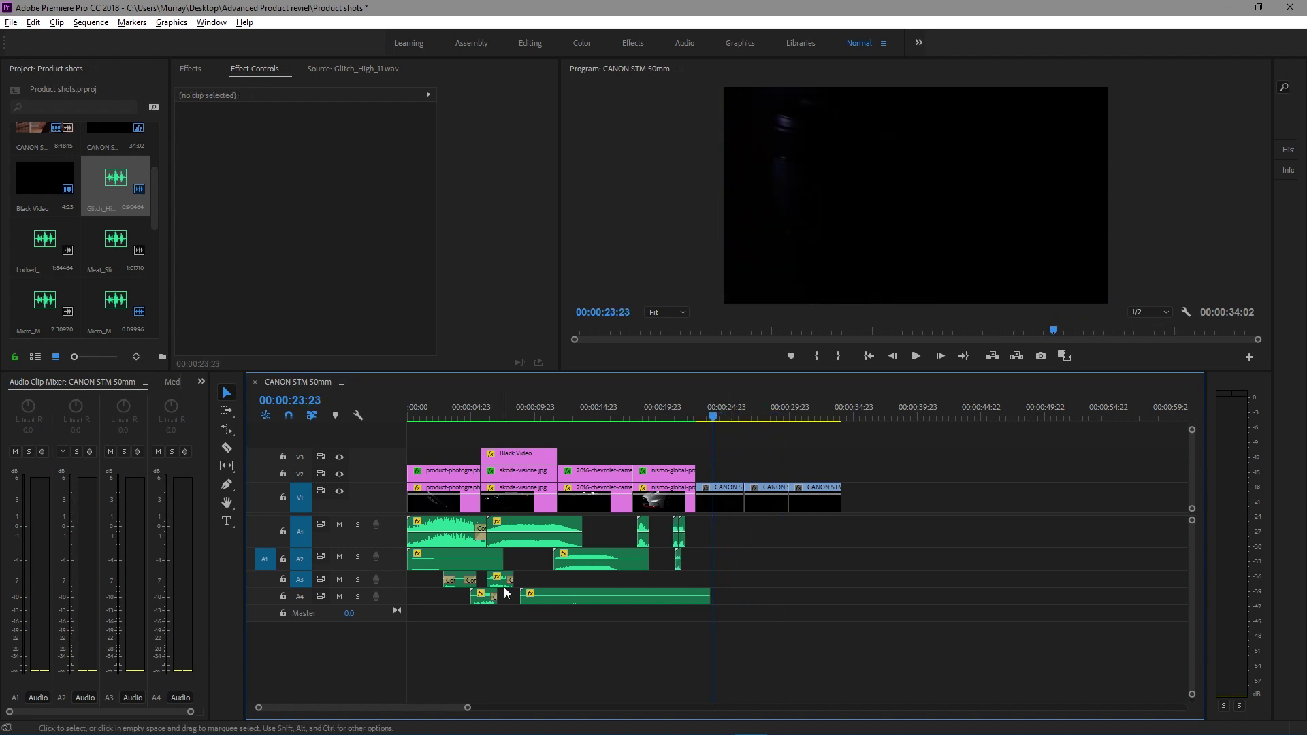